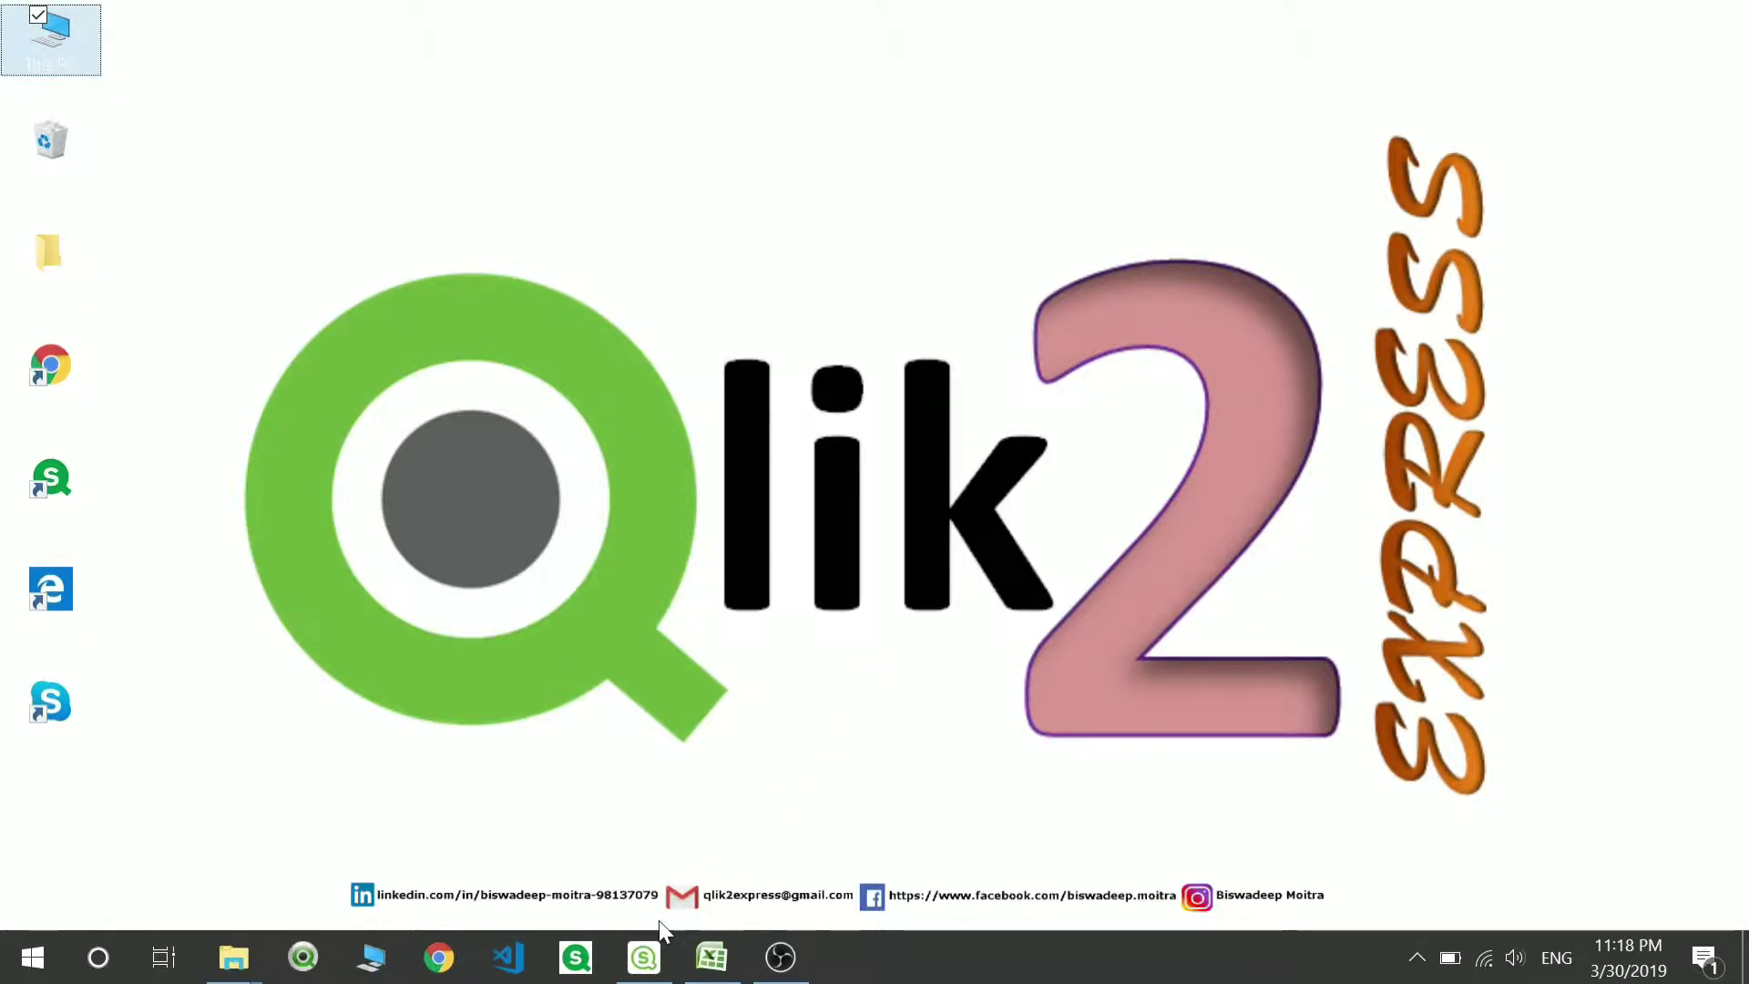
Open the Test app's data load editor and add a blank line below the inline Table script
left_click(650, 967)
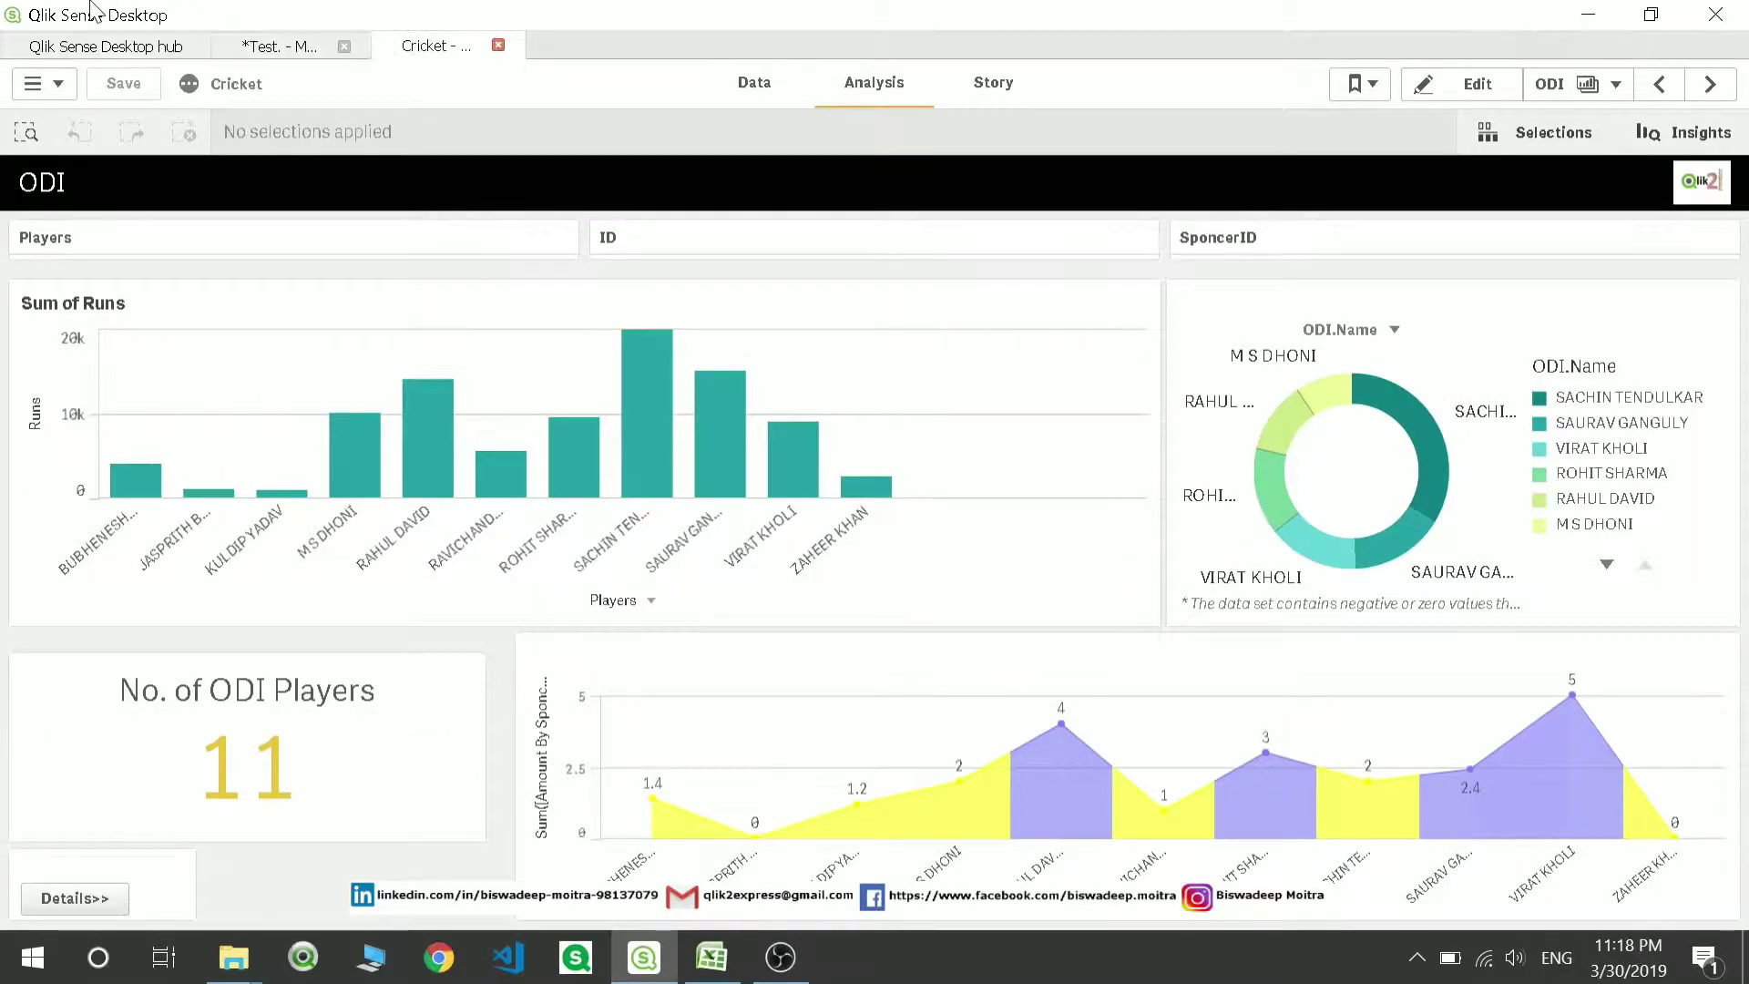
left_click(237, 50)
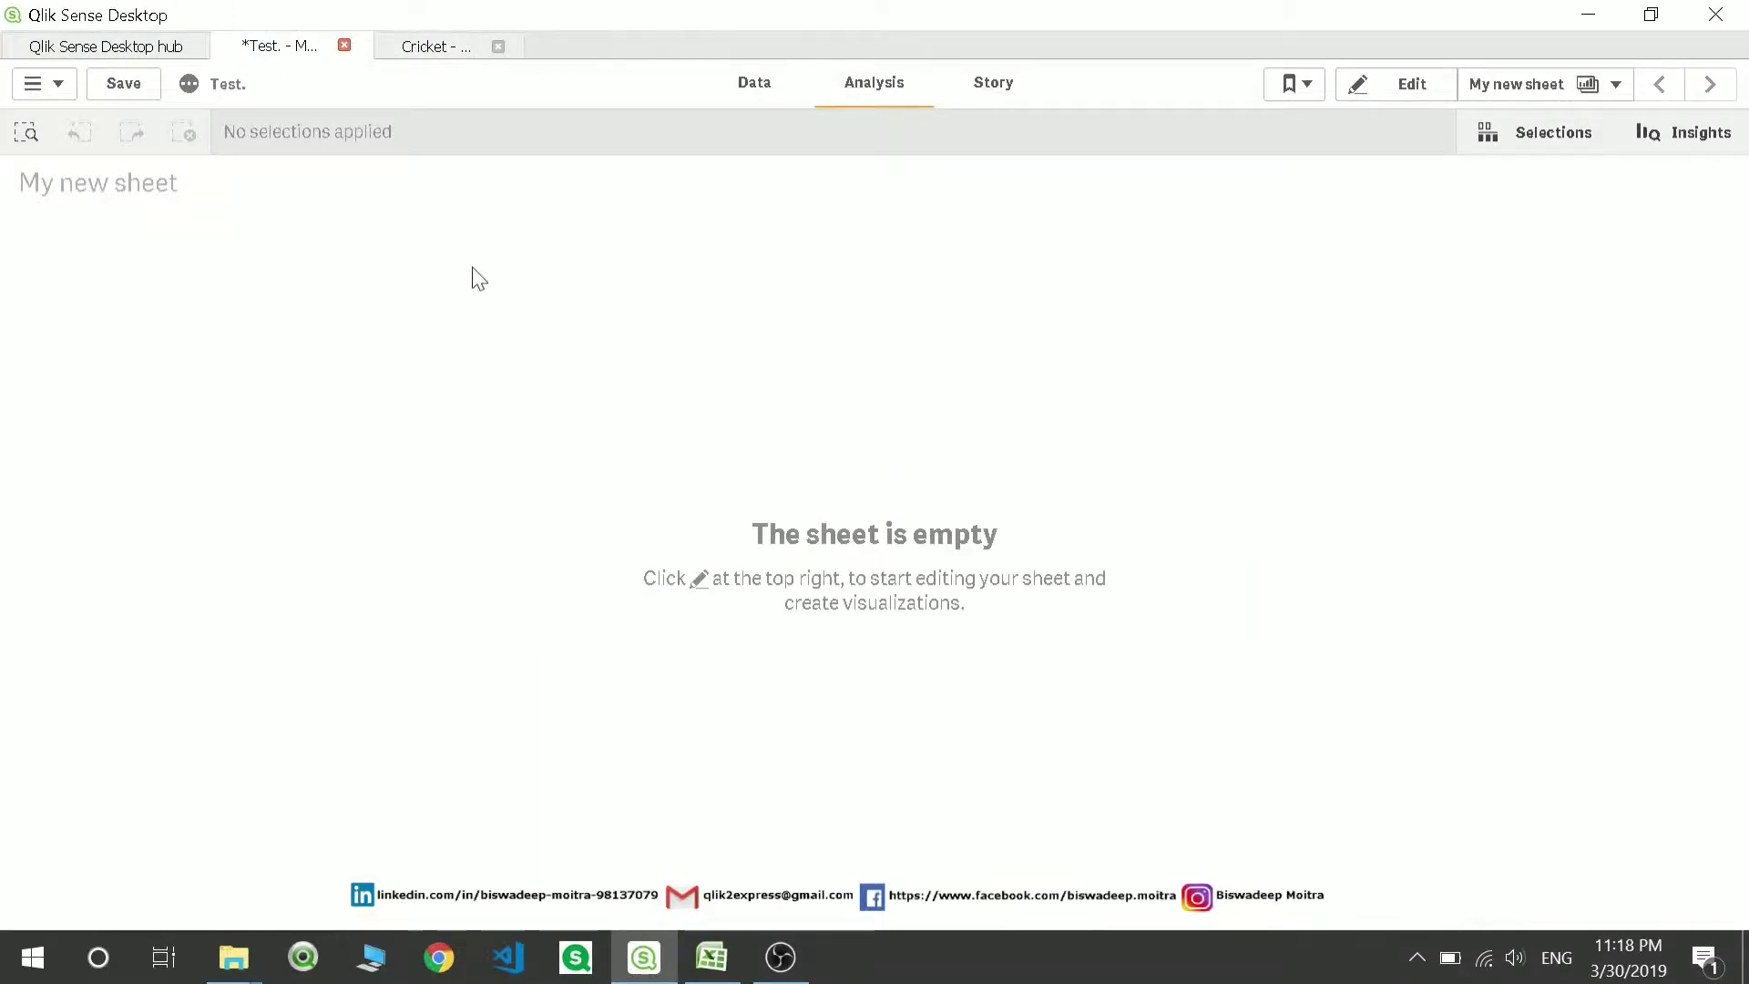
left_click(77, 103)
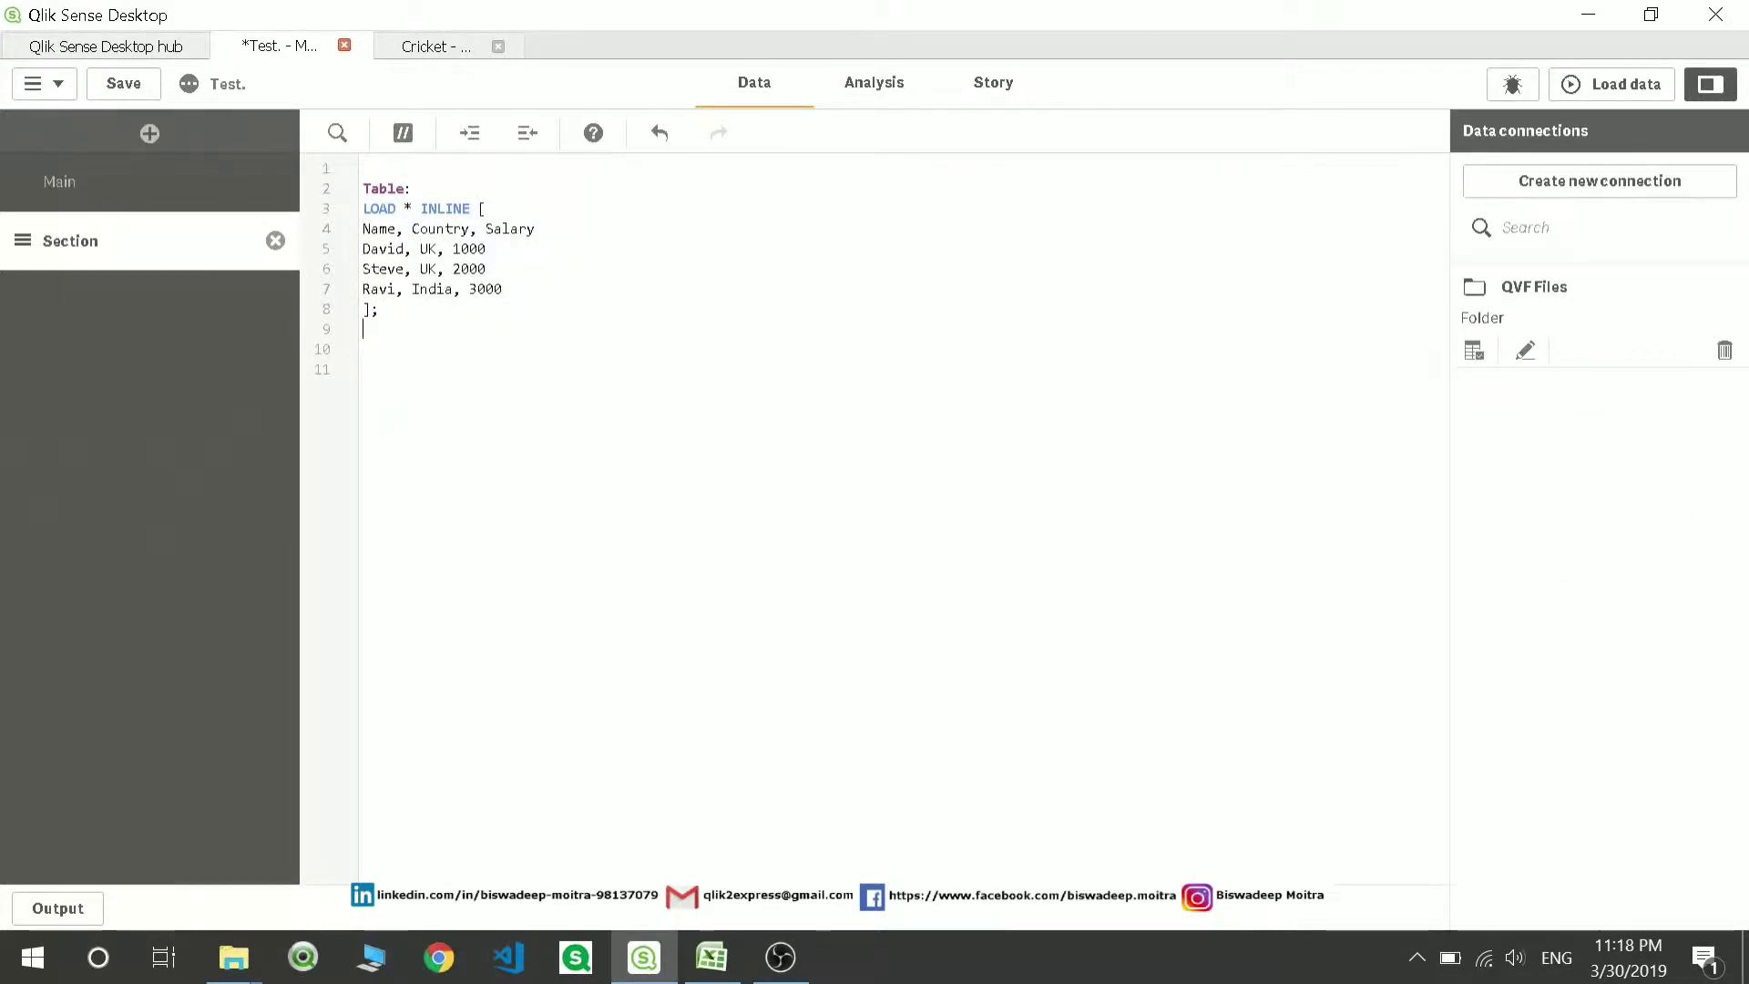
key("Return")
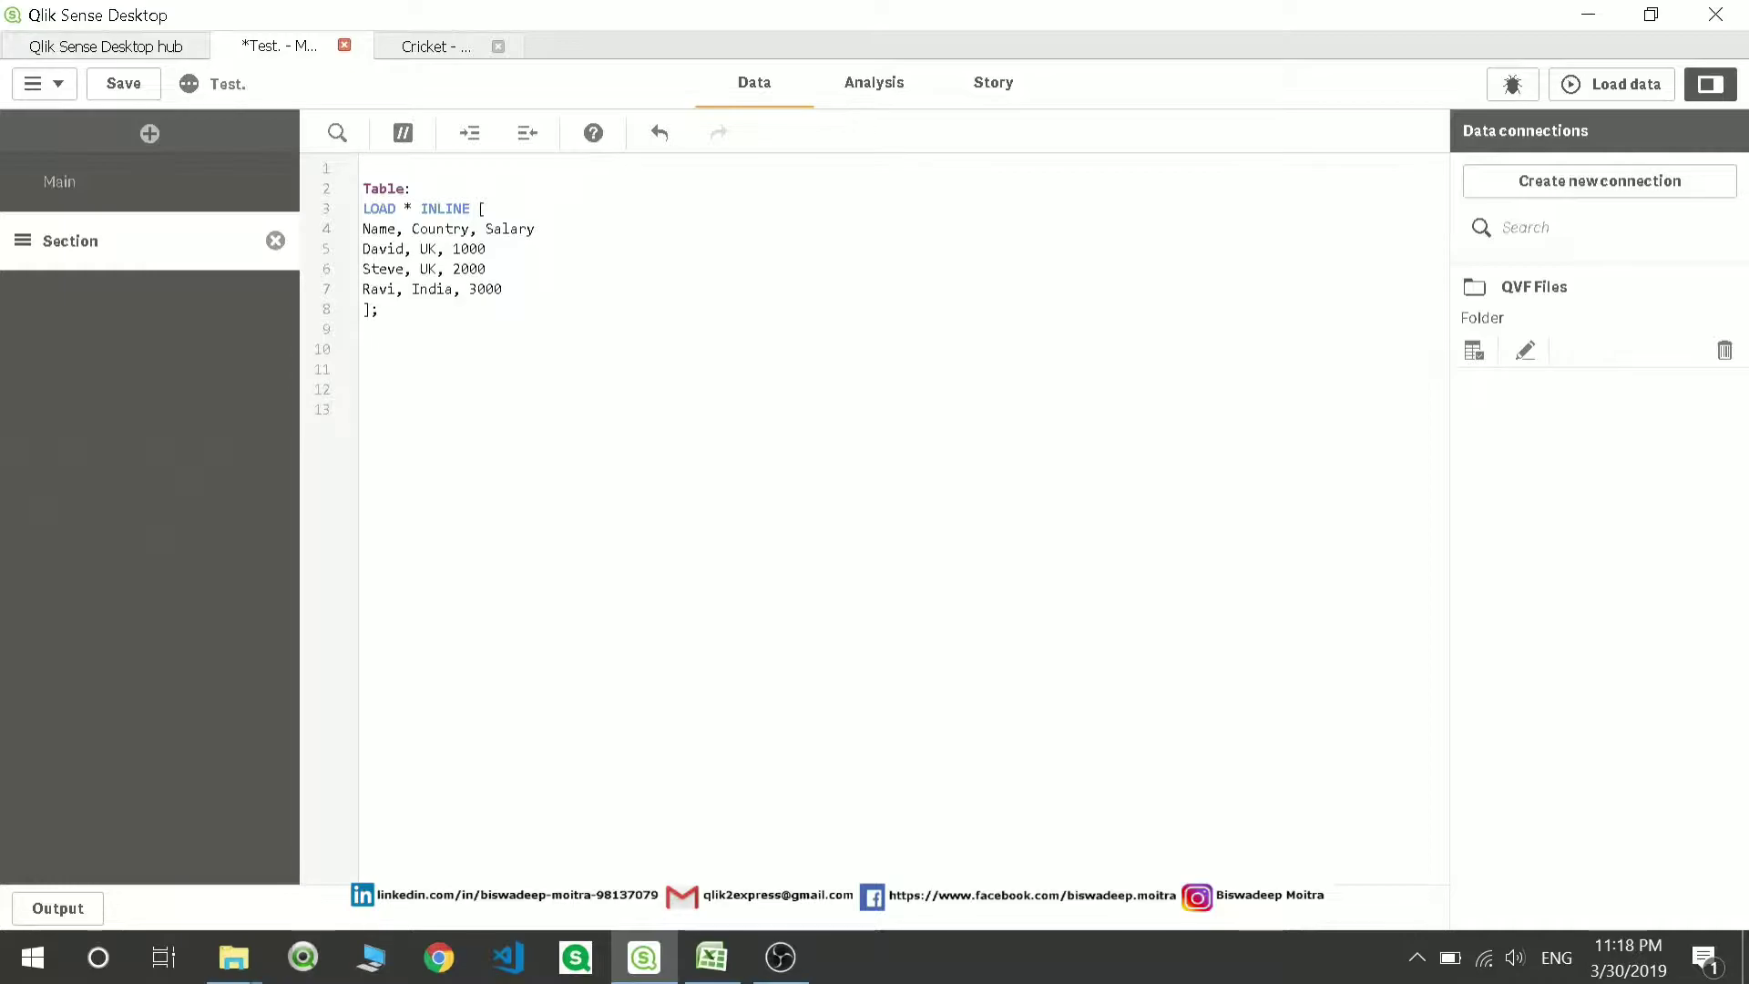
In File Explorer, browse from This PC through Local Disk (C:) into the File Server folder
mouse_move(245, 964)
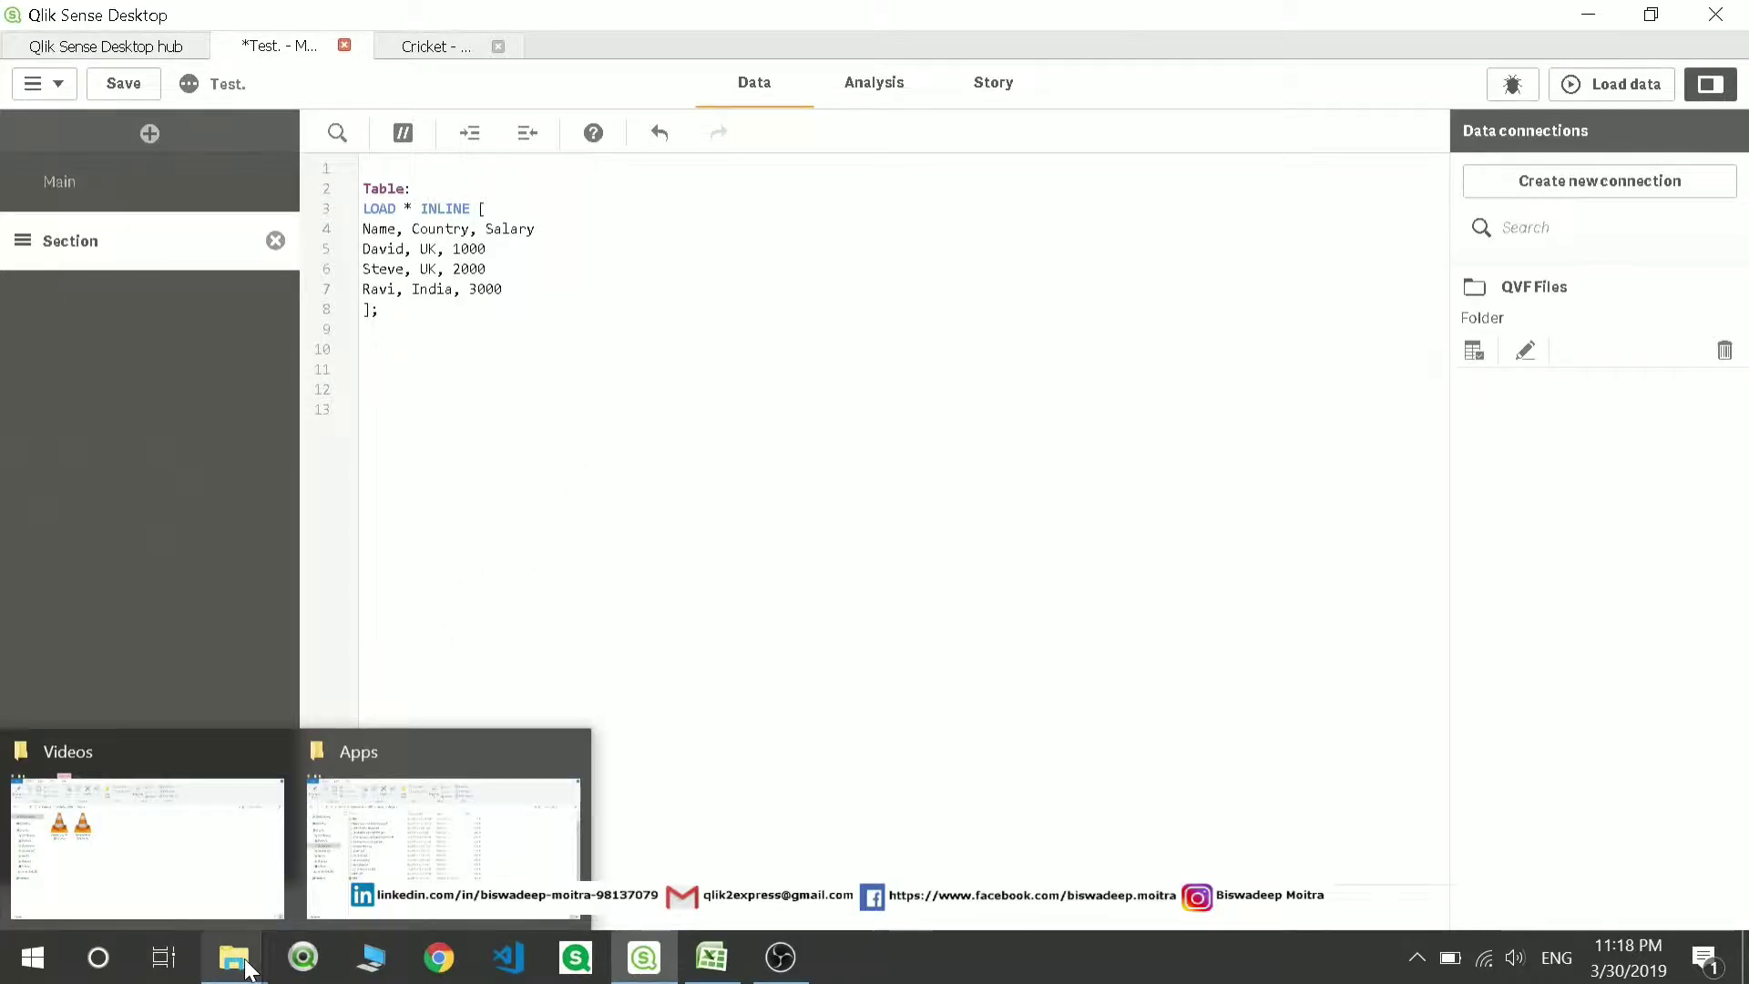
left_click(422, 749)
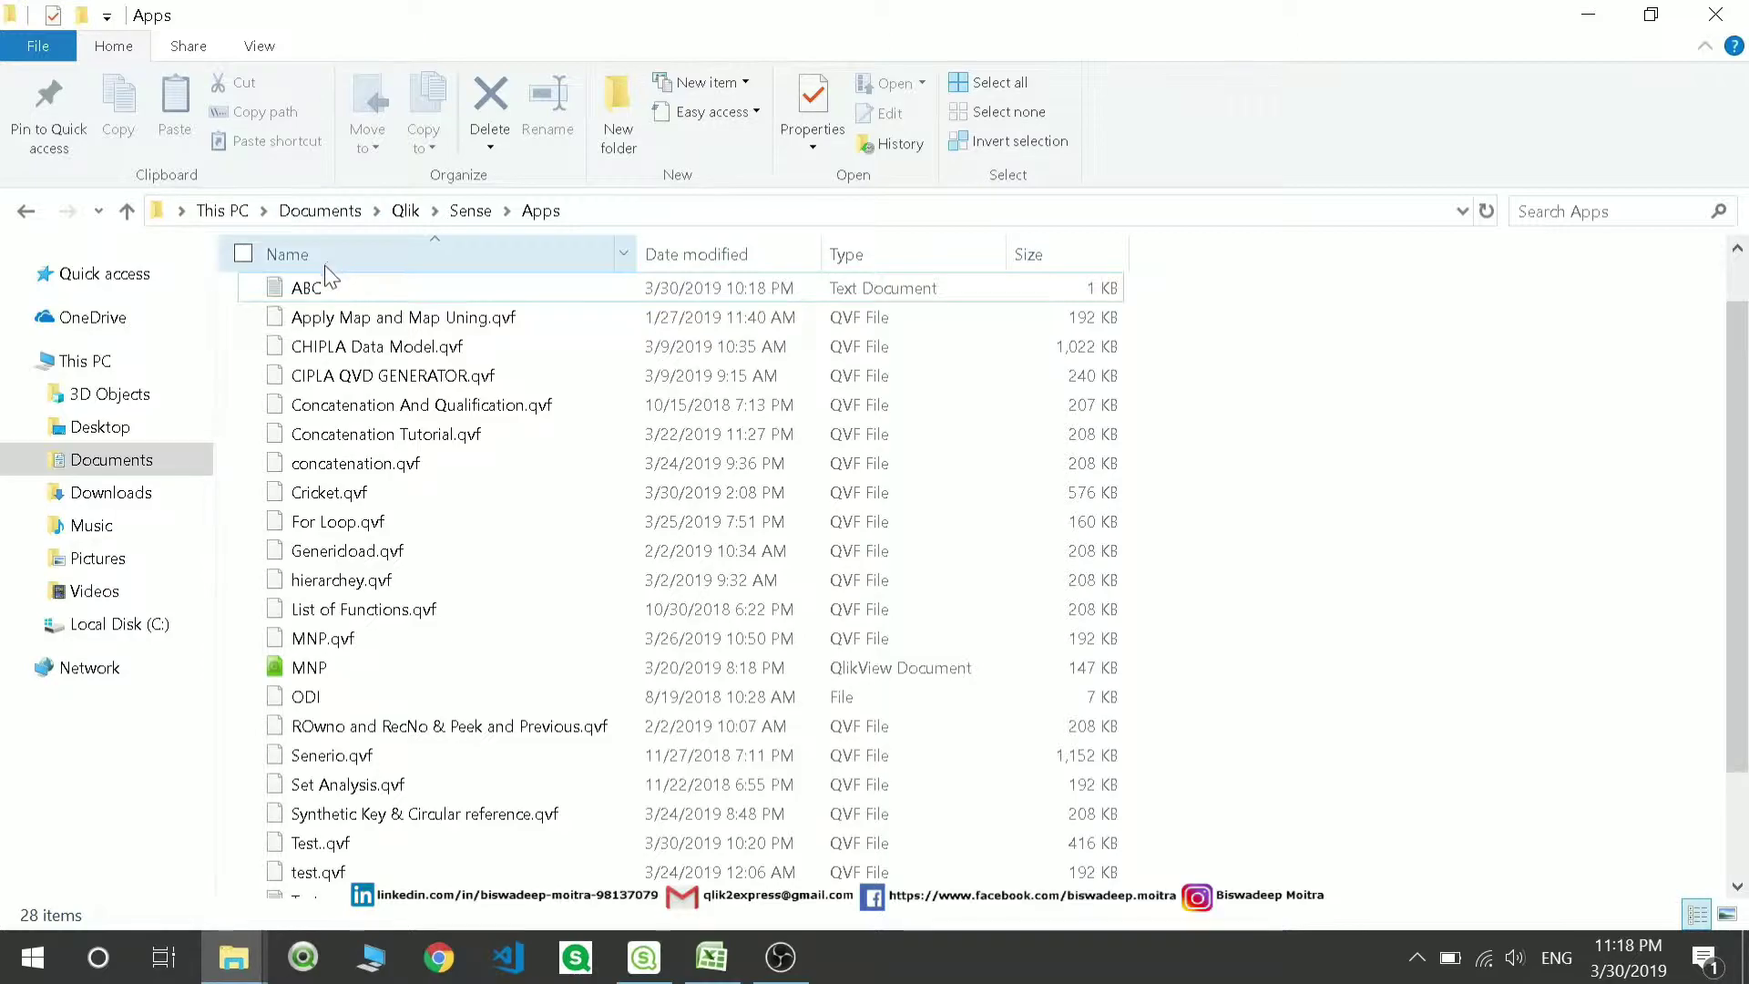
left_click(222, 210)
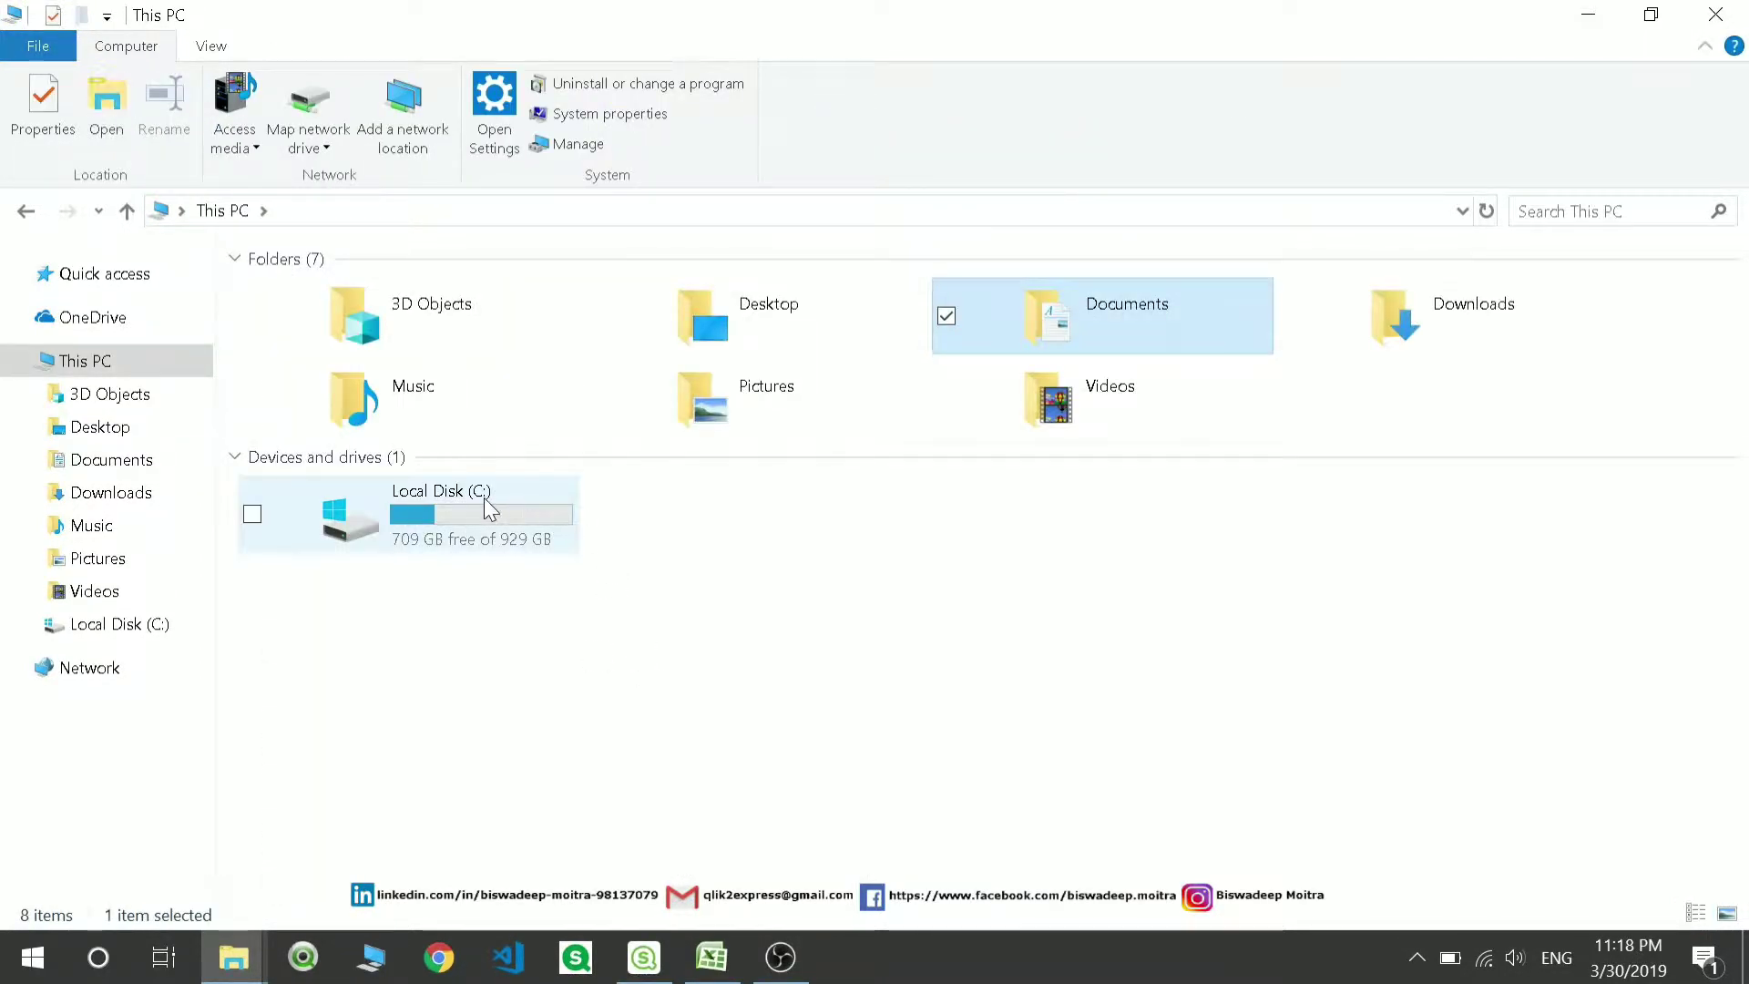
double_click(486, 507)
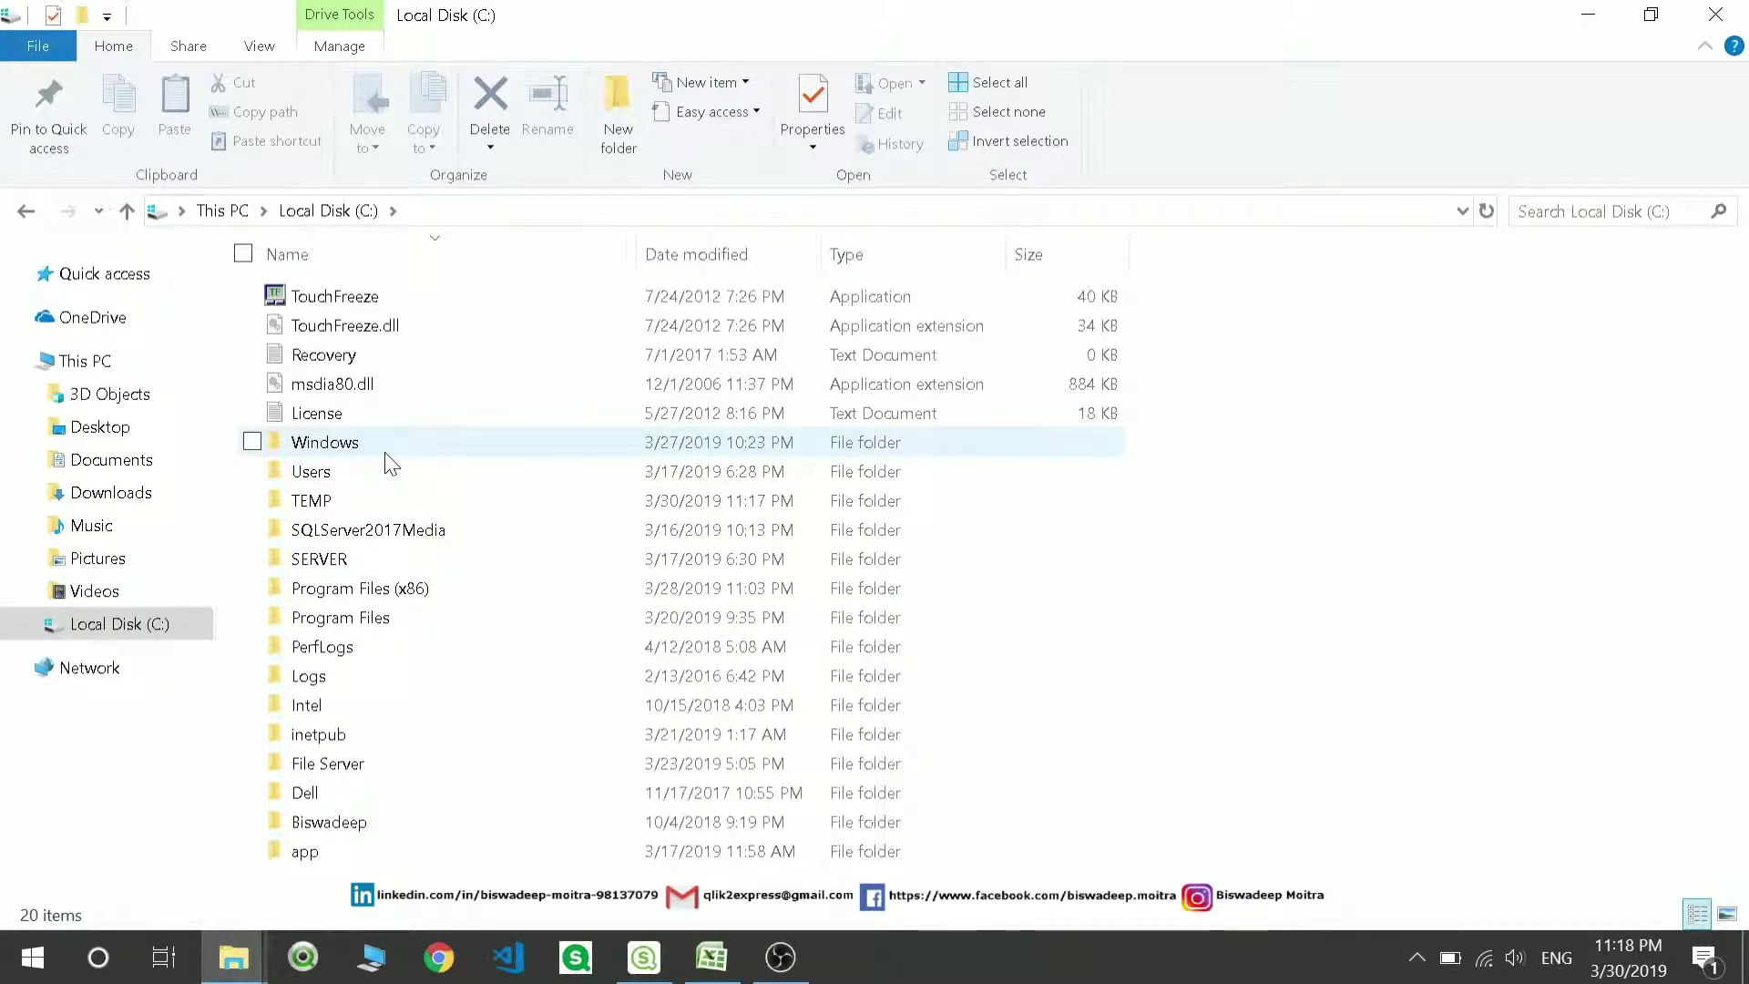
key("f")
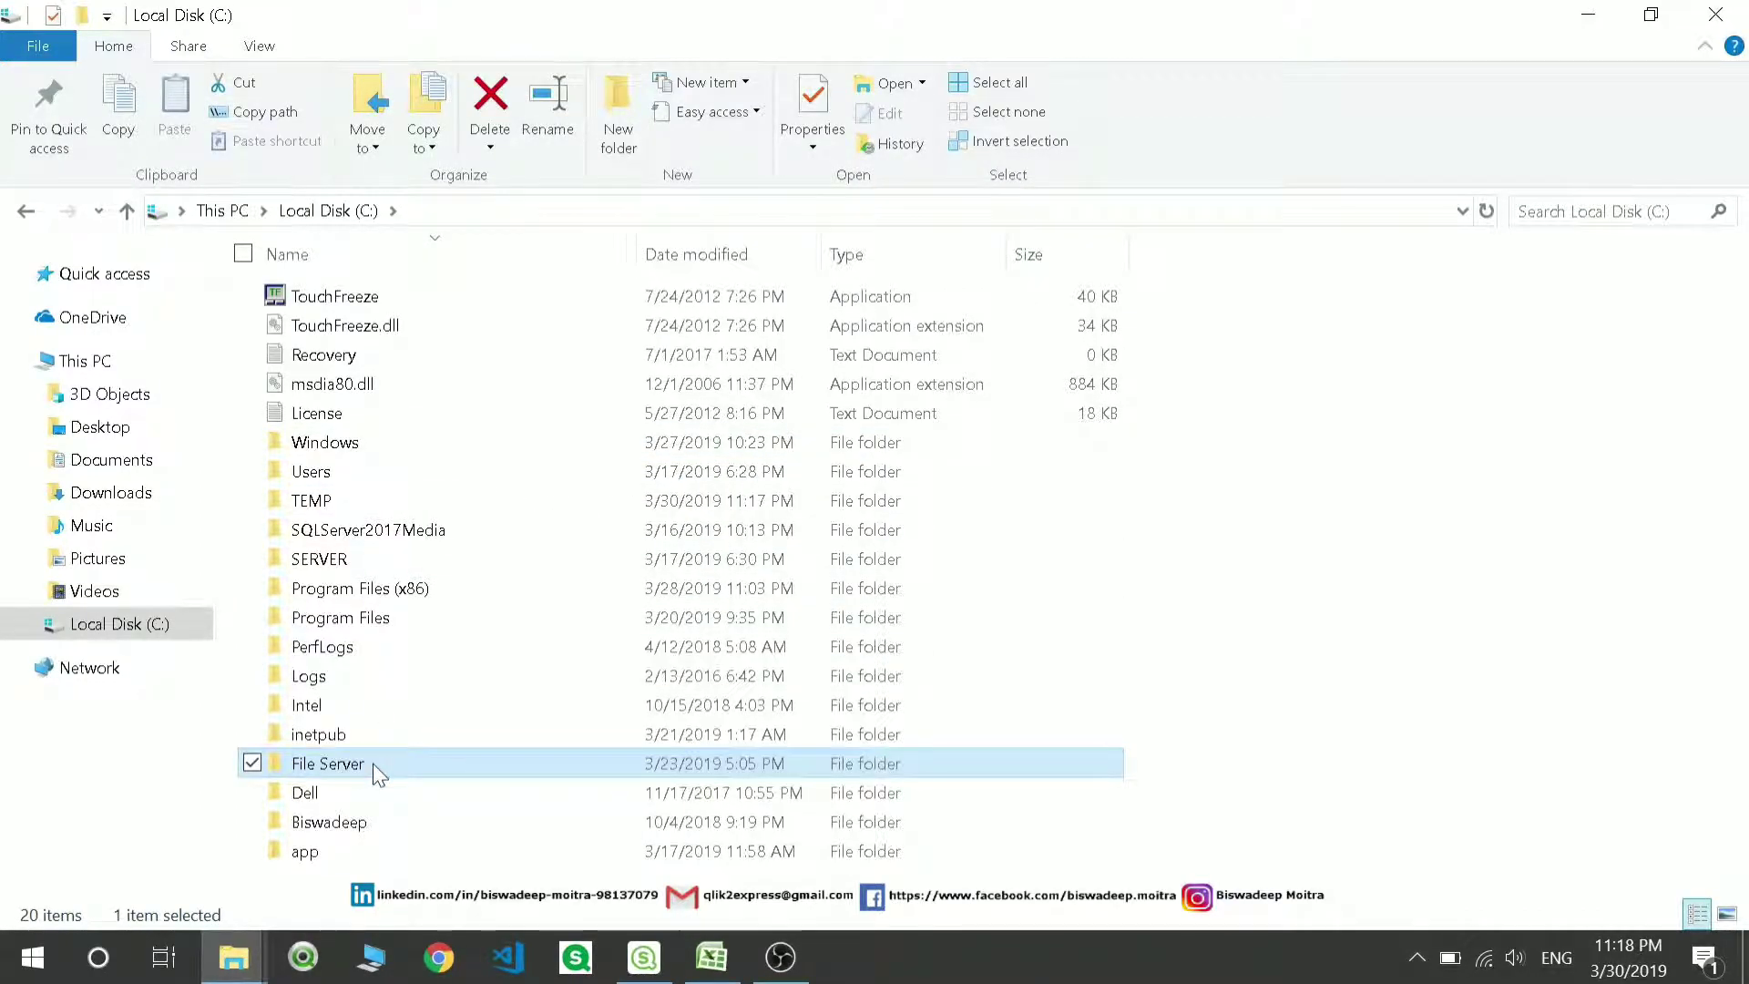
double_click(375, 767)
Open the Qlik Sense folder, look inside Cricket, and select the C:\File Server\Qlik Sense path
left_click(325, 330)
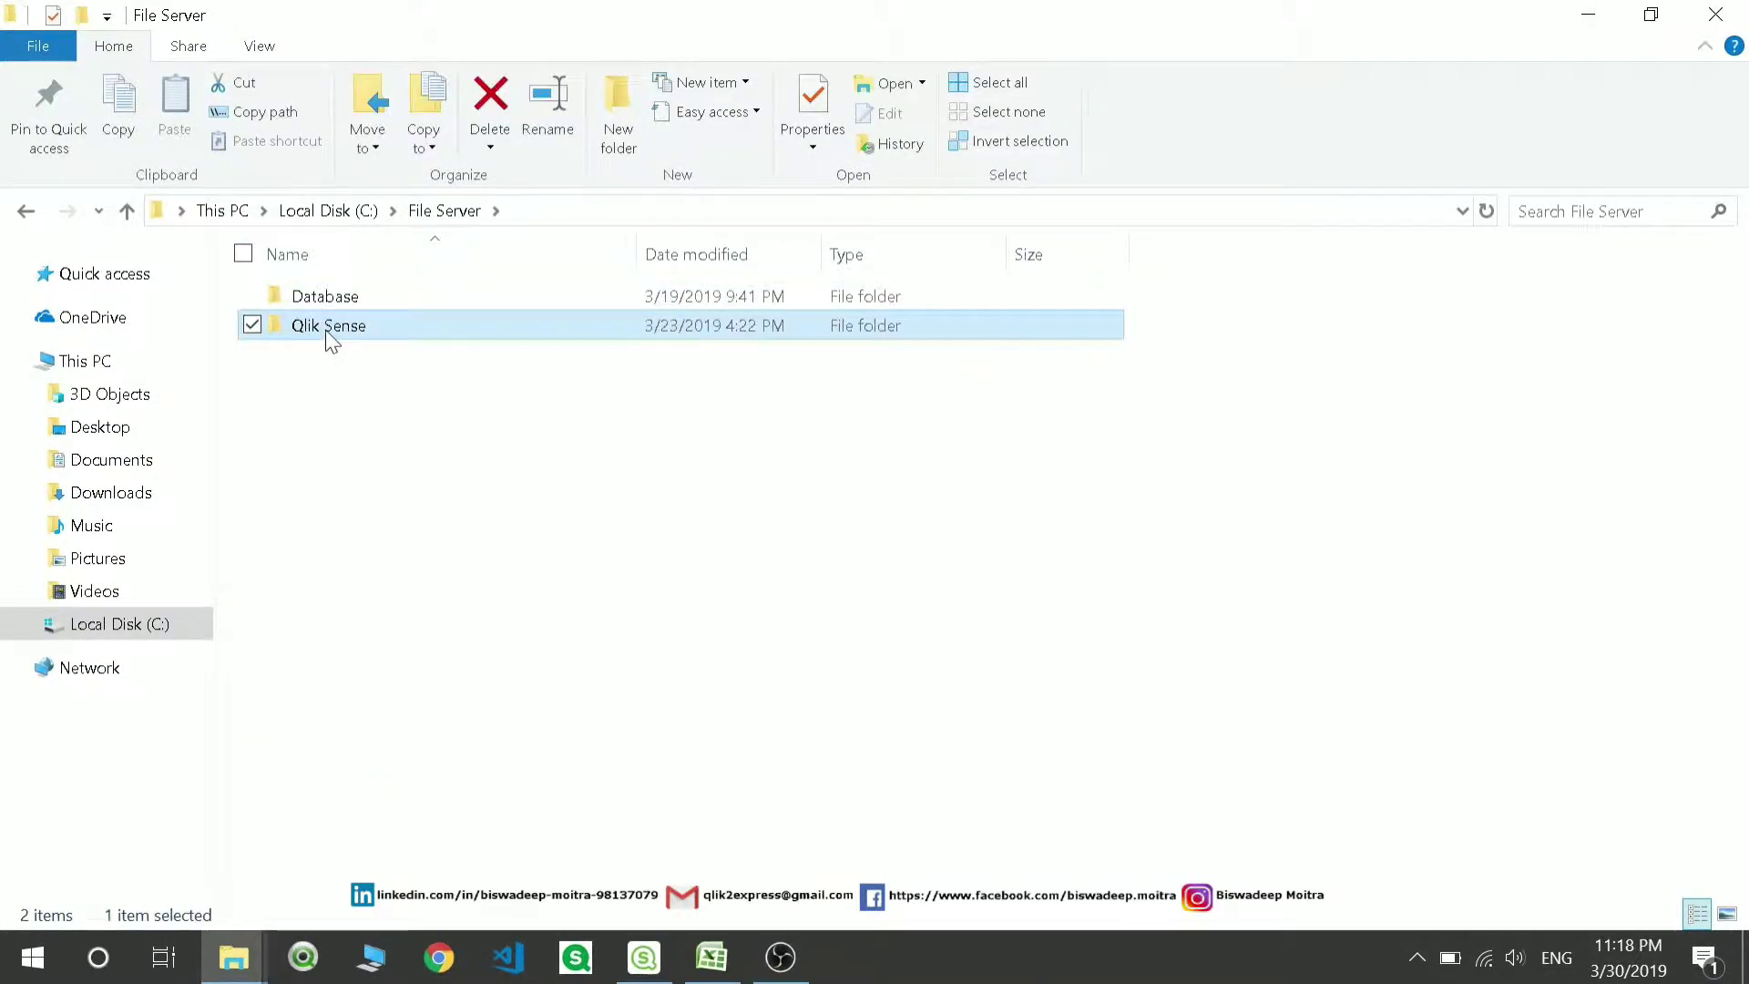
double_click(326, 329)
left_click(346, 295)
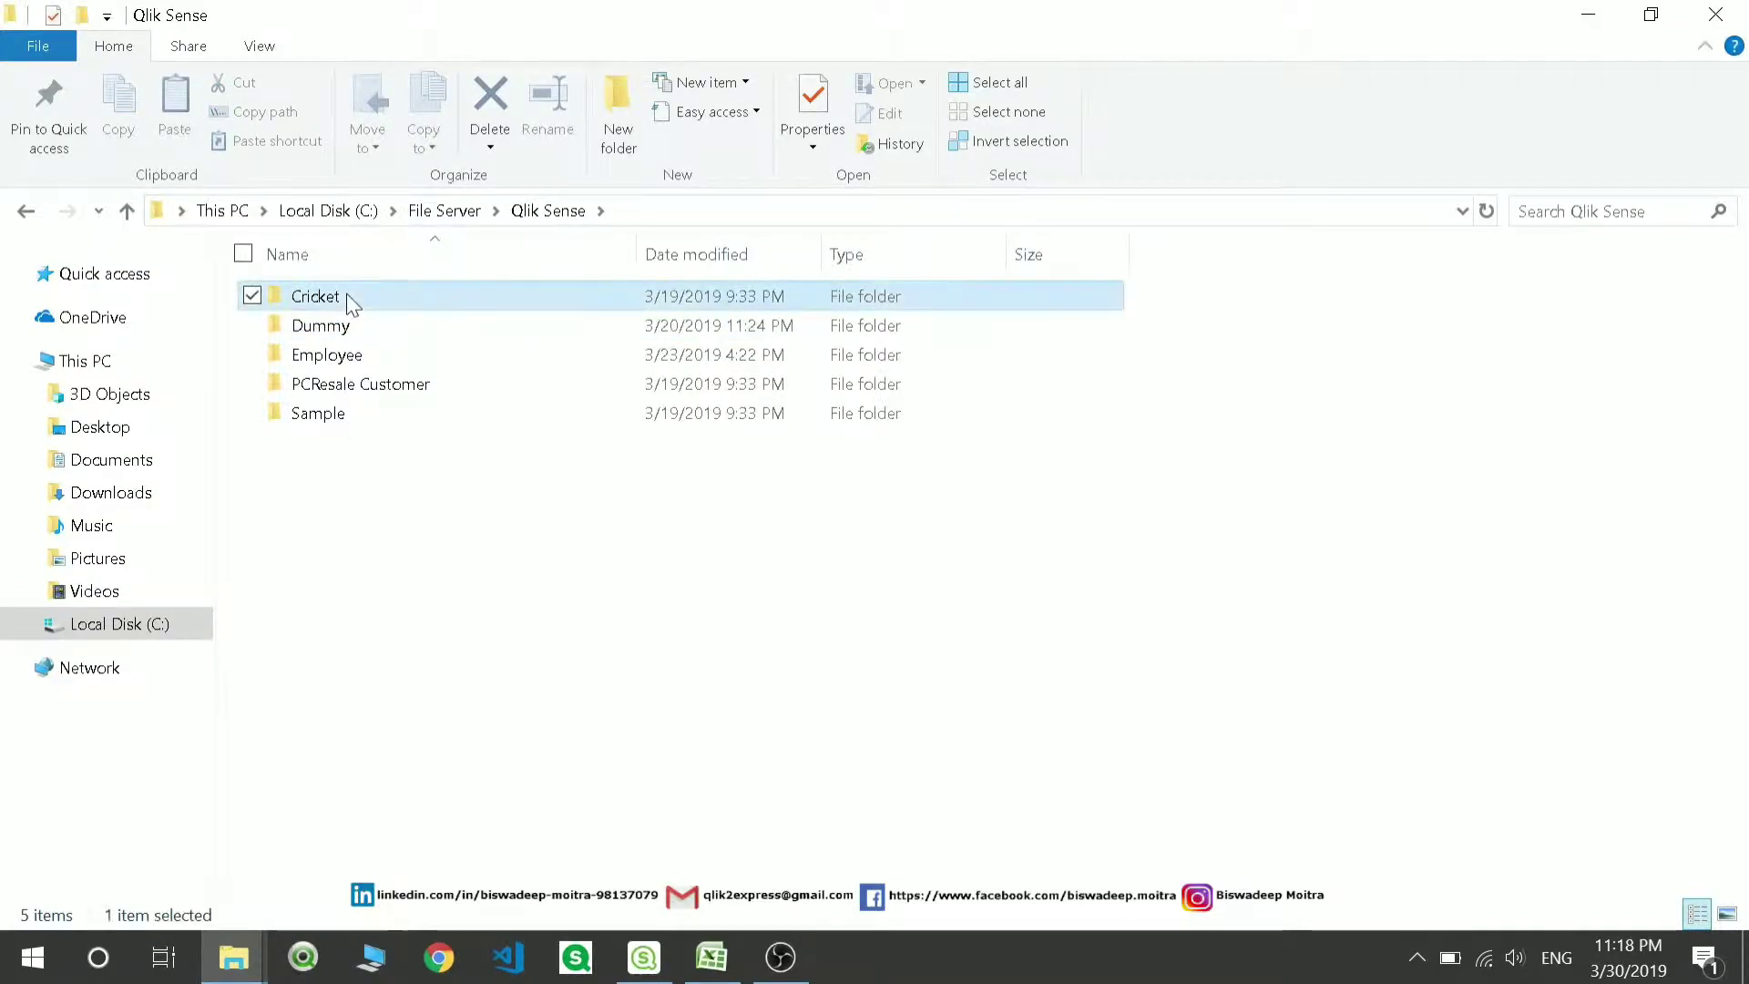
double_click(470, 296)
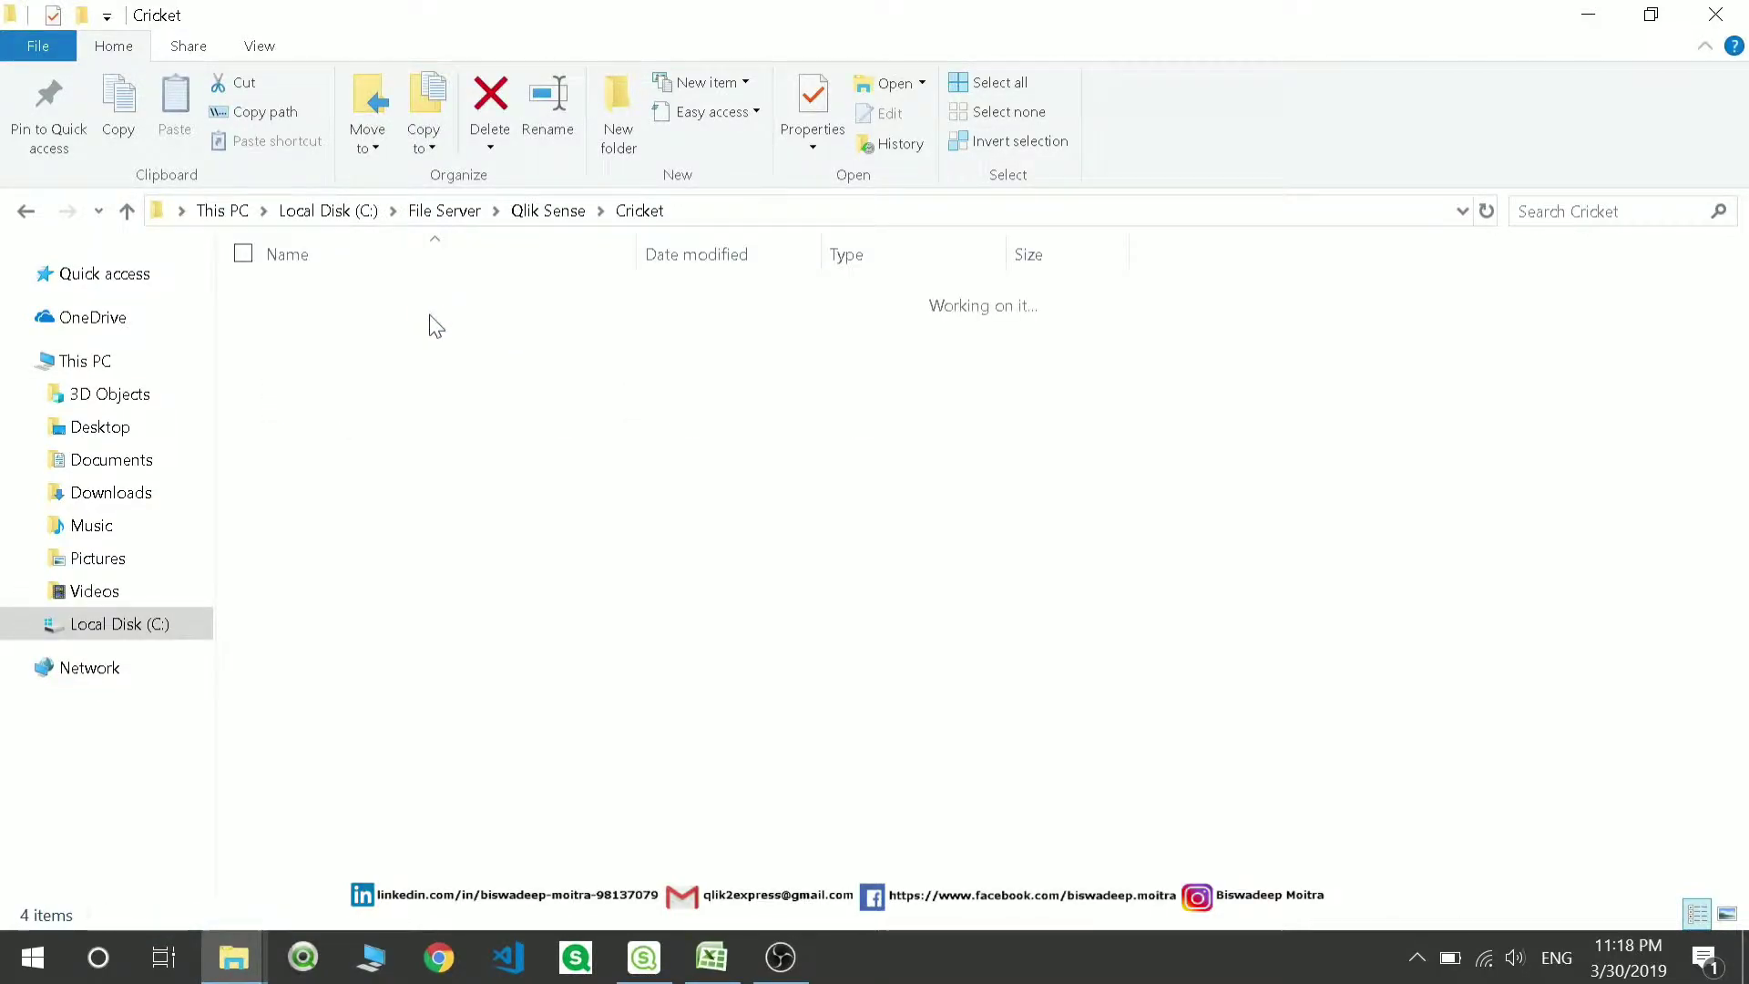
left_click(545, 216)
left_click(711, 219)
key("ctrl+c")
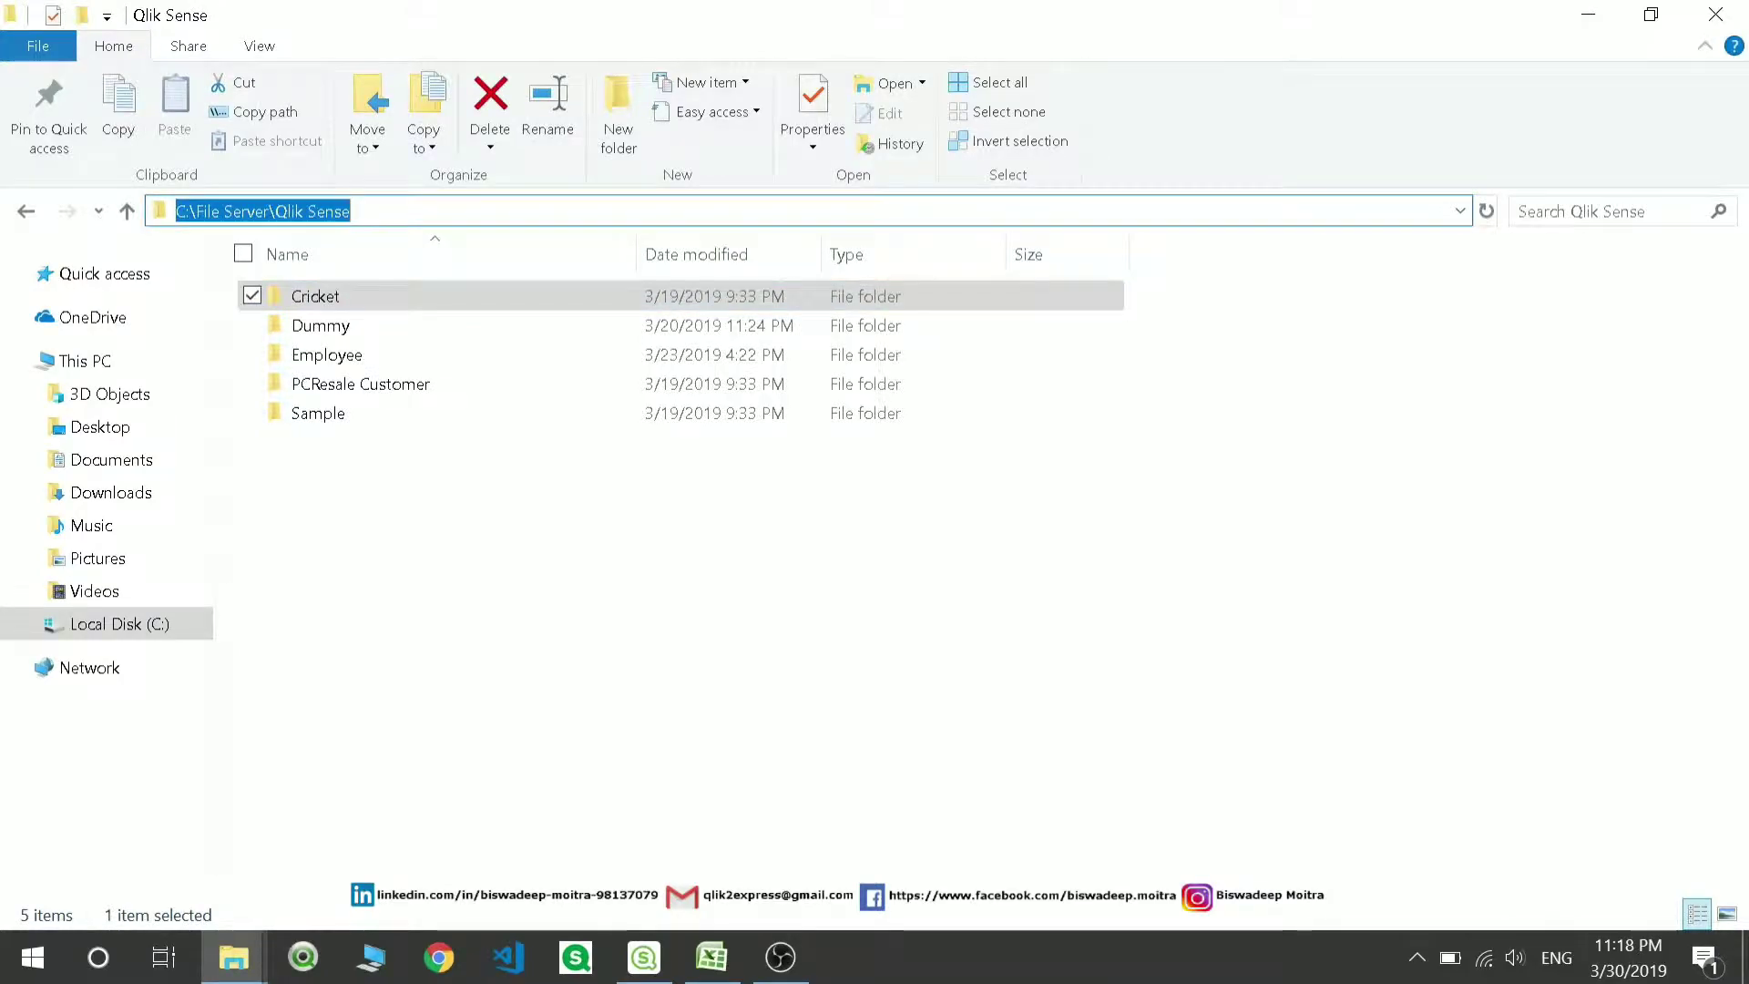
Create a folder data connection named Source with path C:\File Server\Qlik Sense
key("alt+Tab")
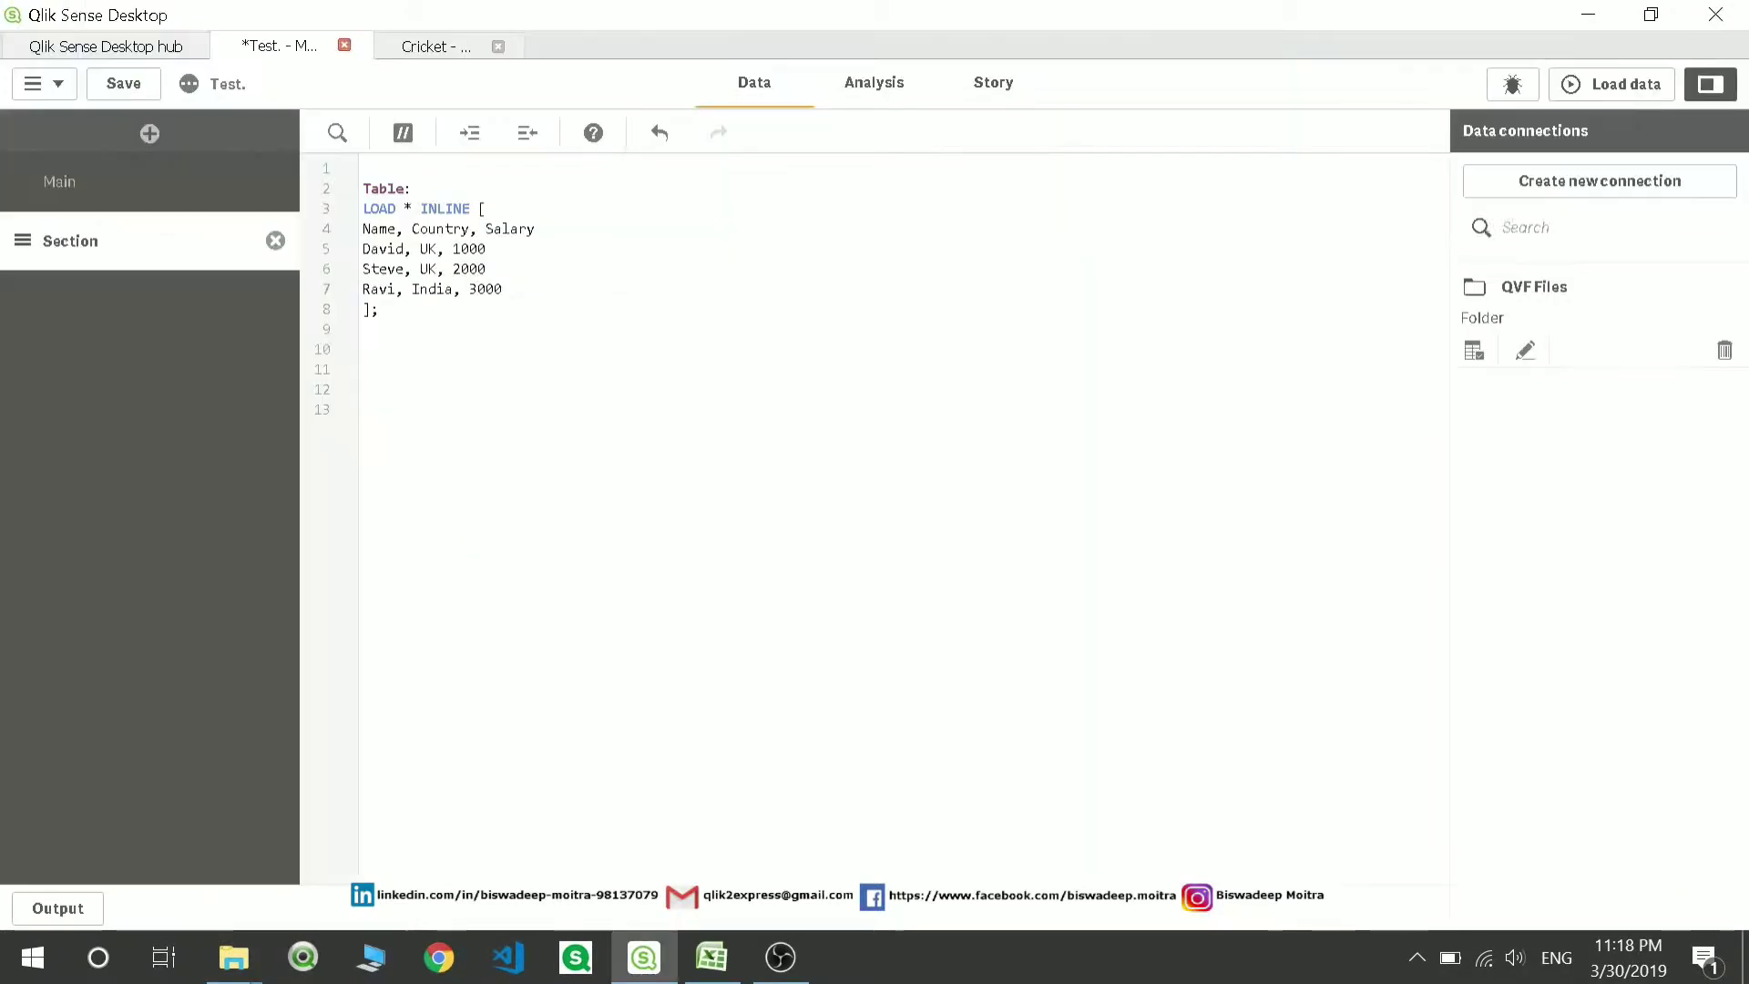
left_click(1575, 184)
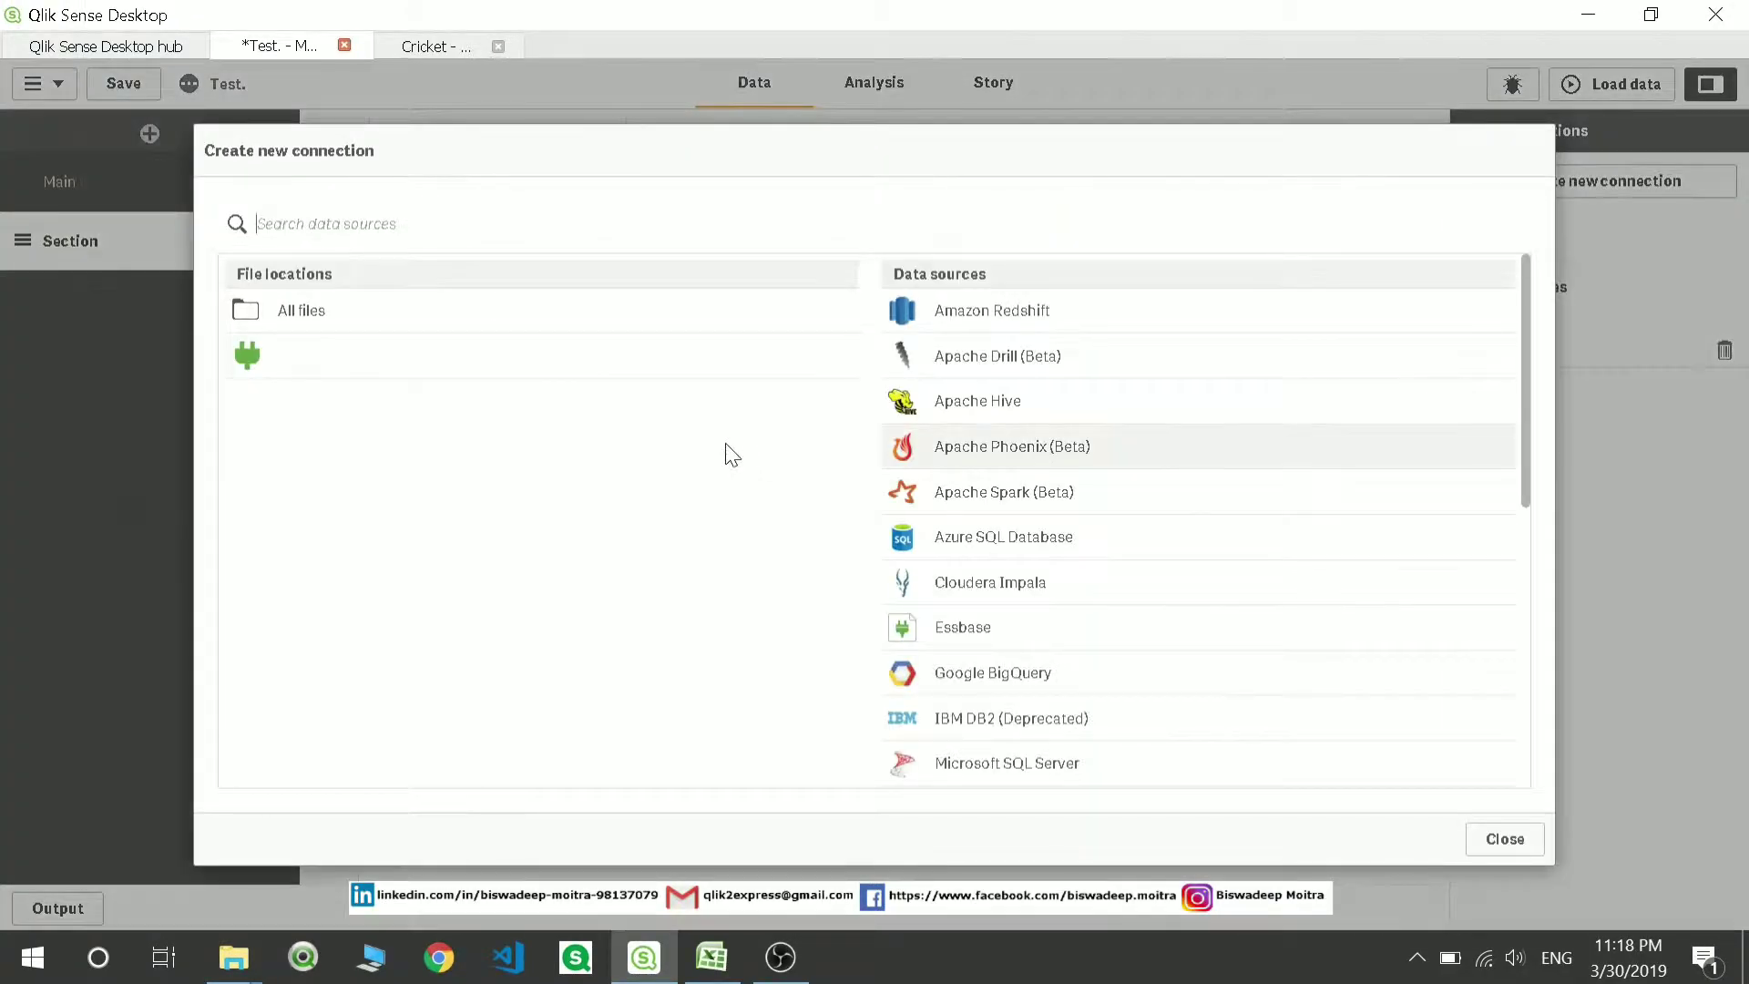
left_click(407, 308)
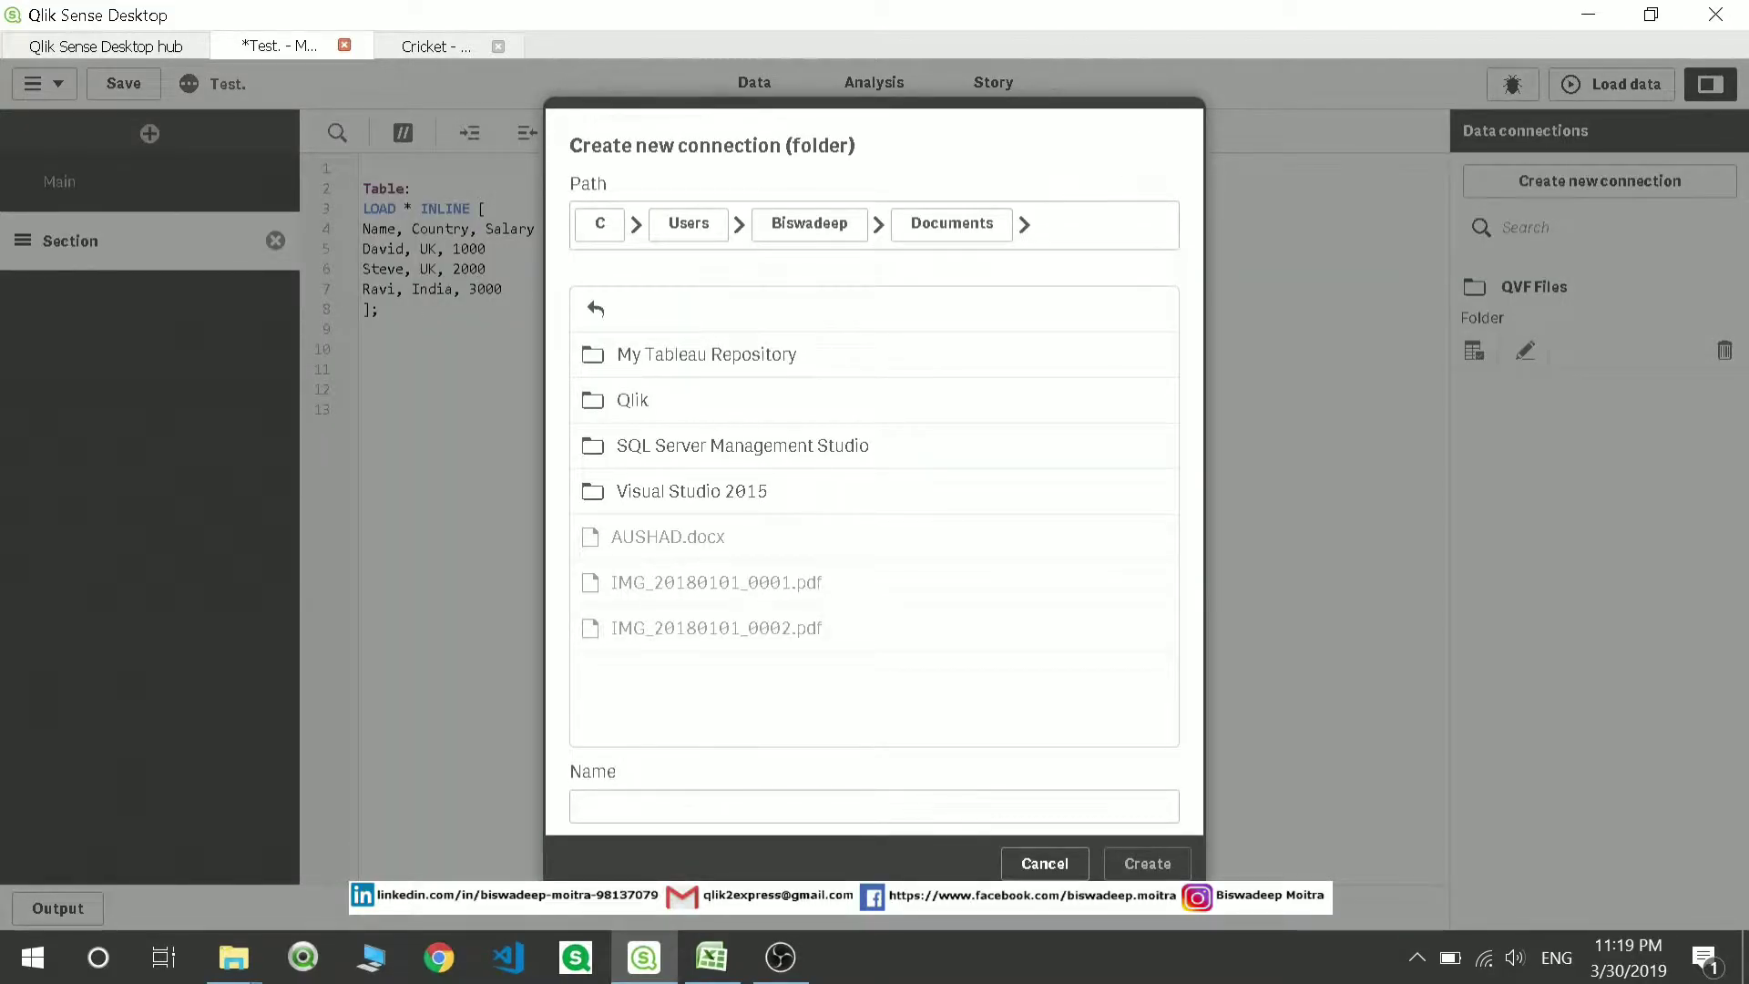
left_click(1094, 225)
key("ctrl+a")
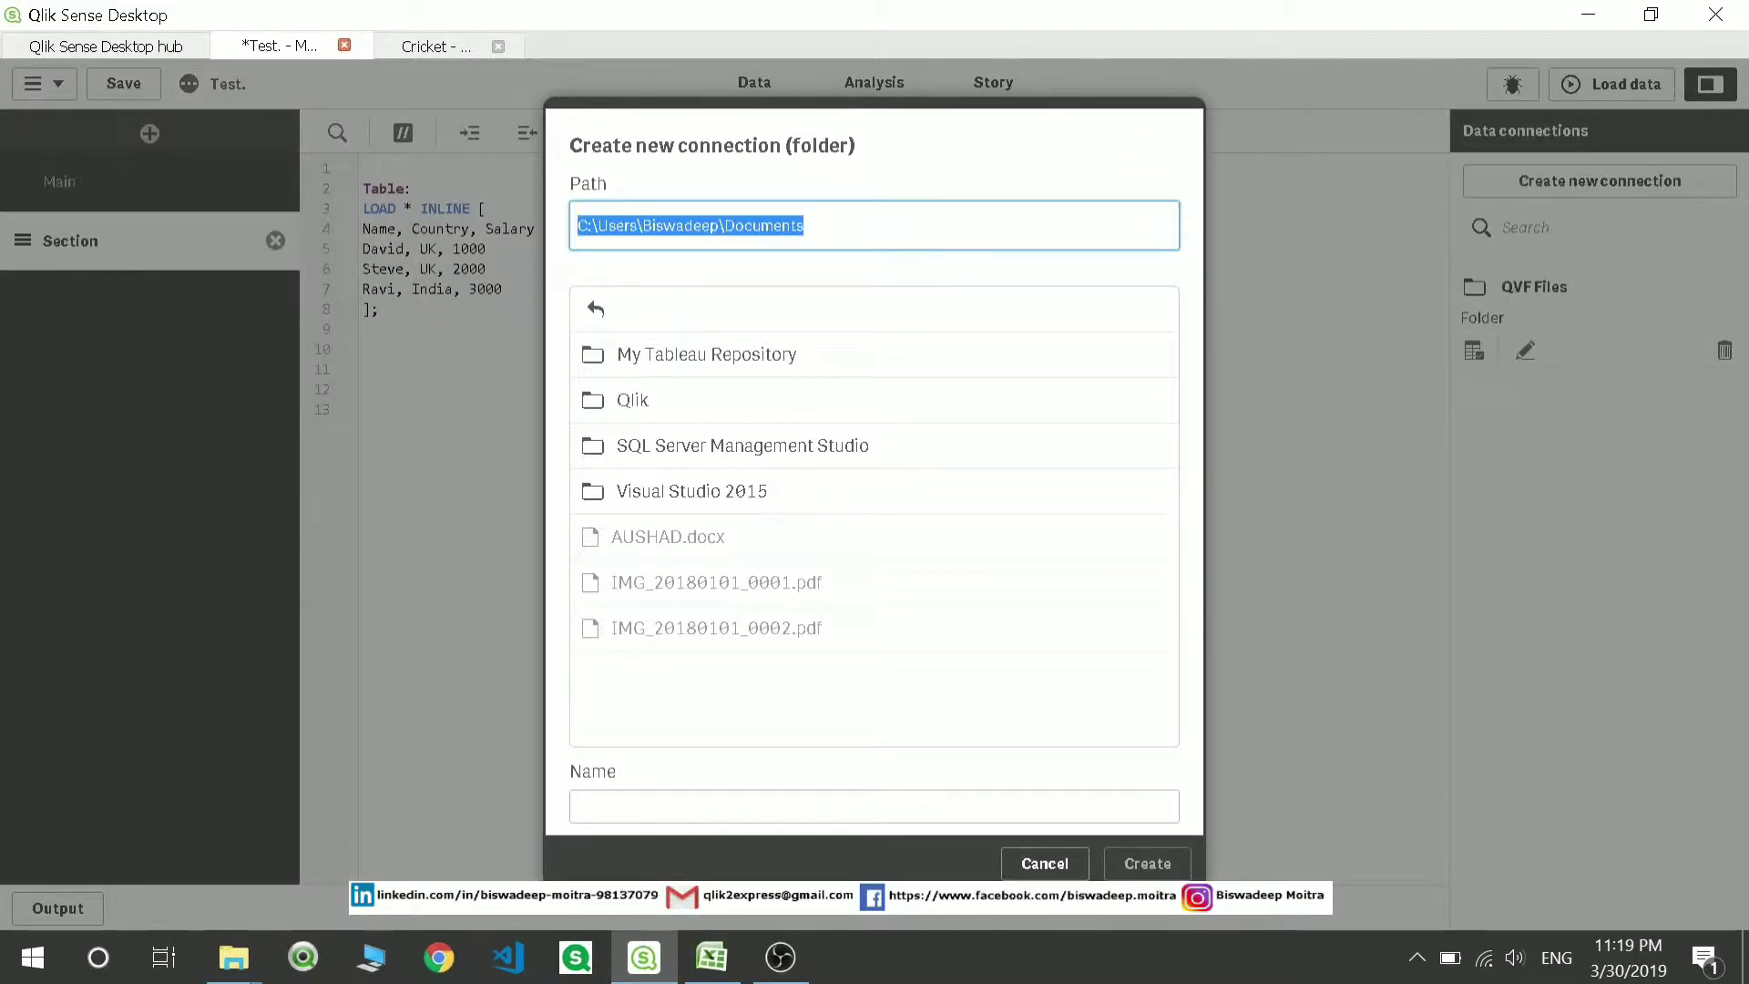
key("ctrl+v")
key("Return")
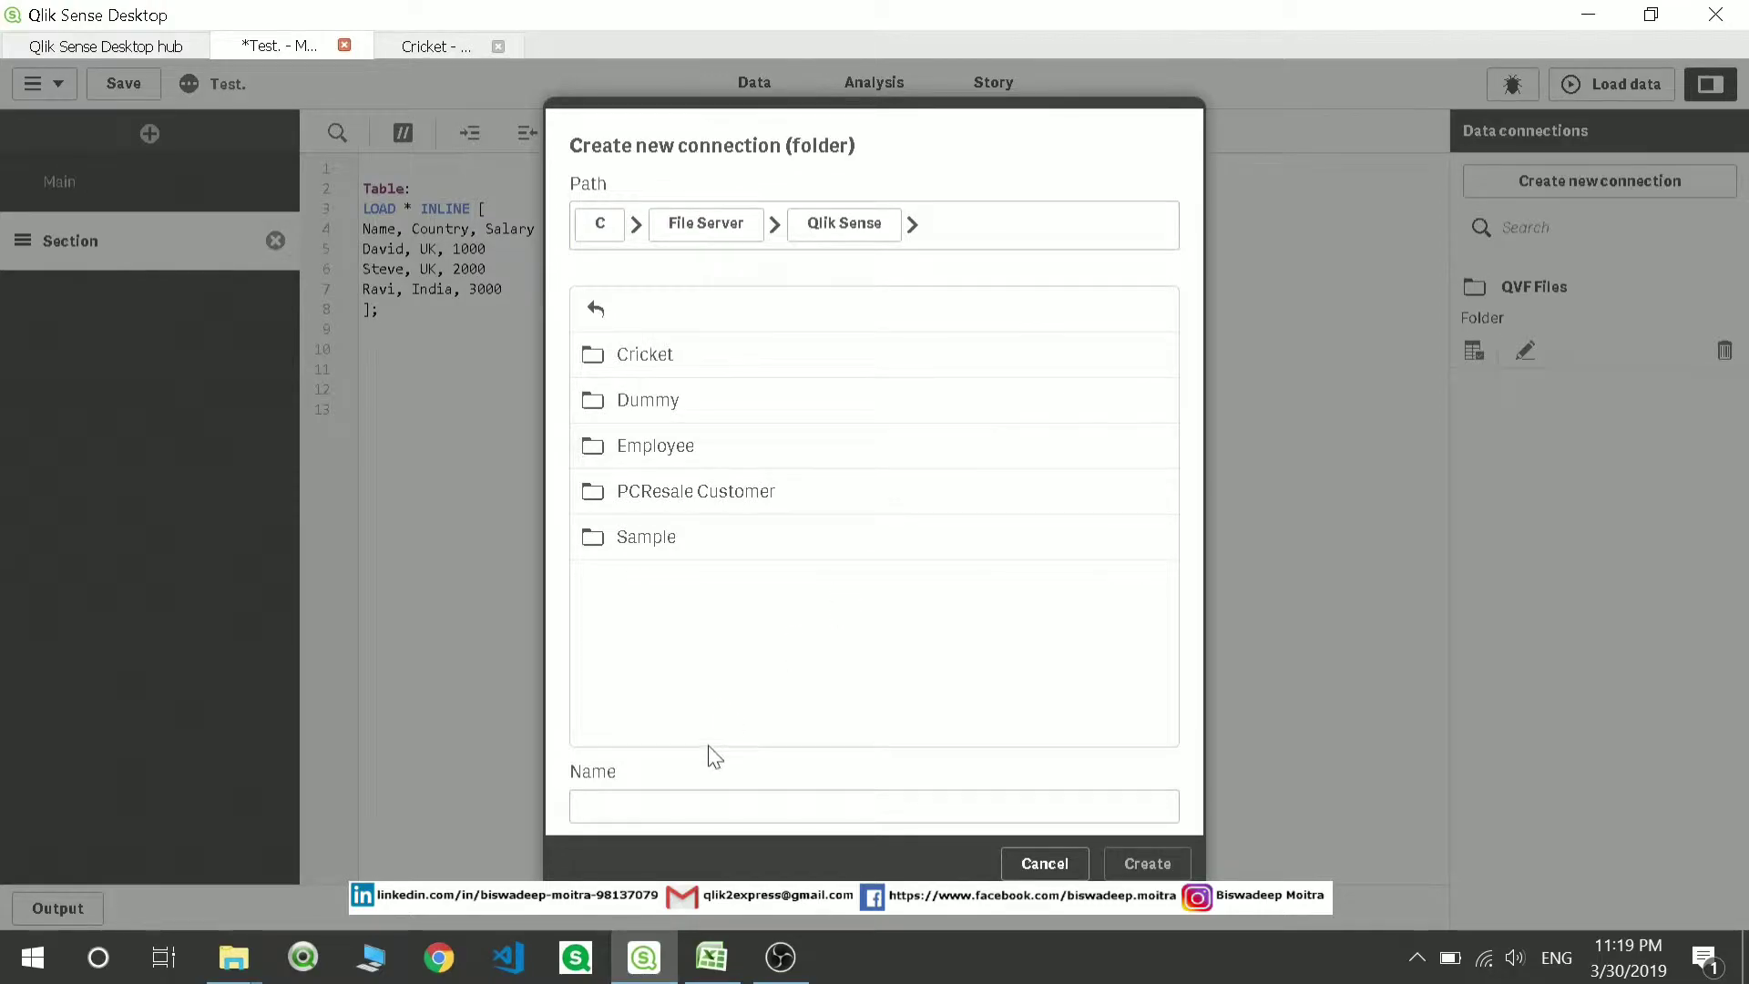
left_click(699, 806)
type("Source")
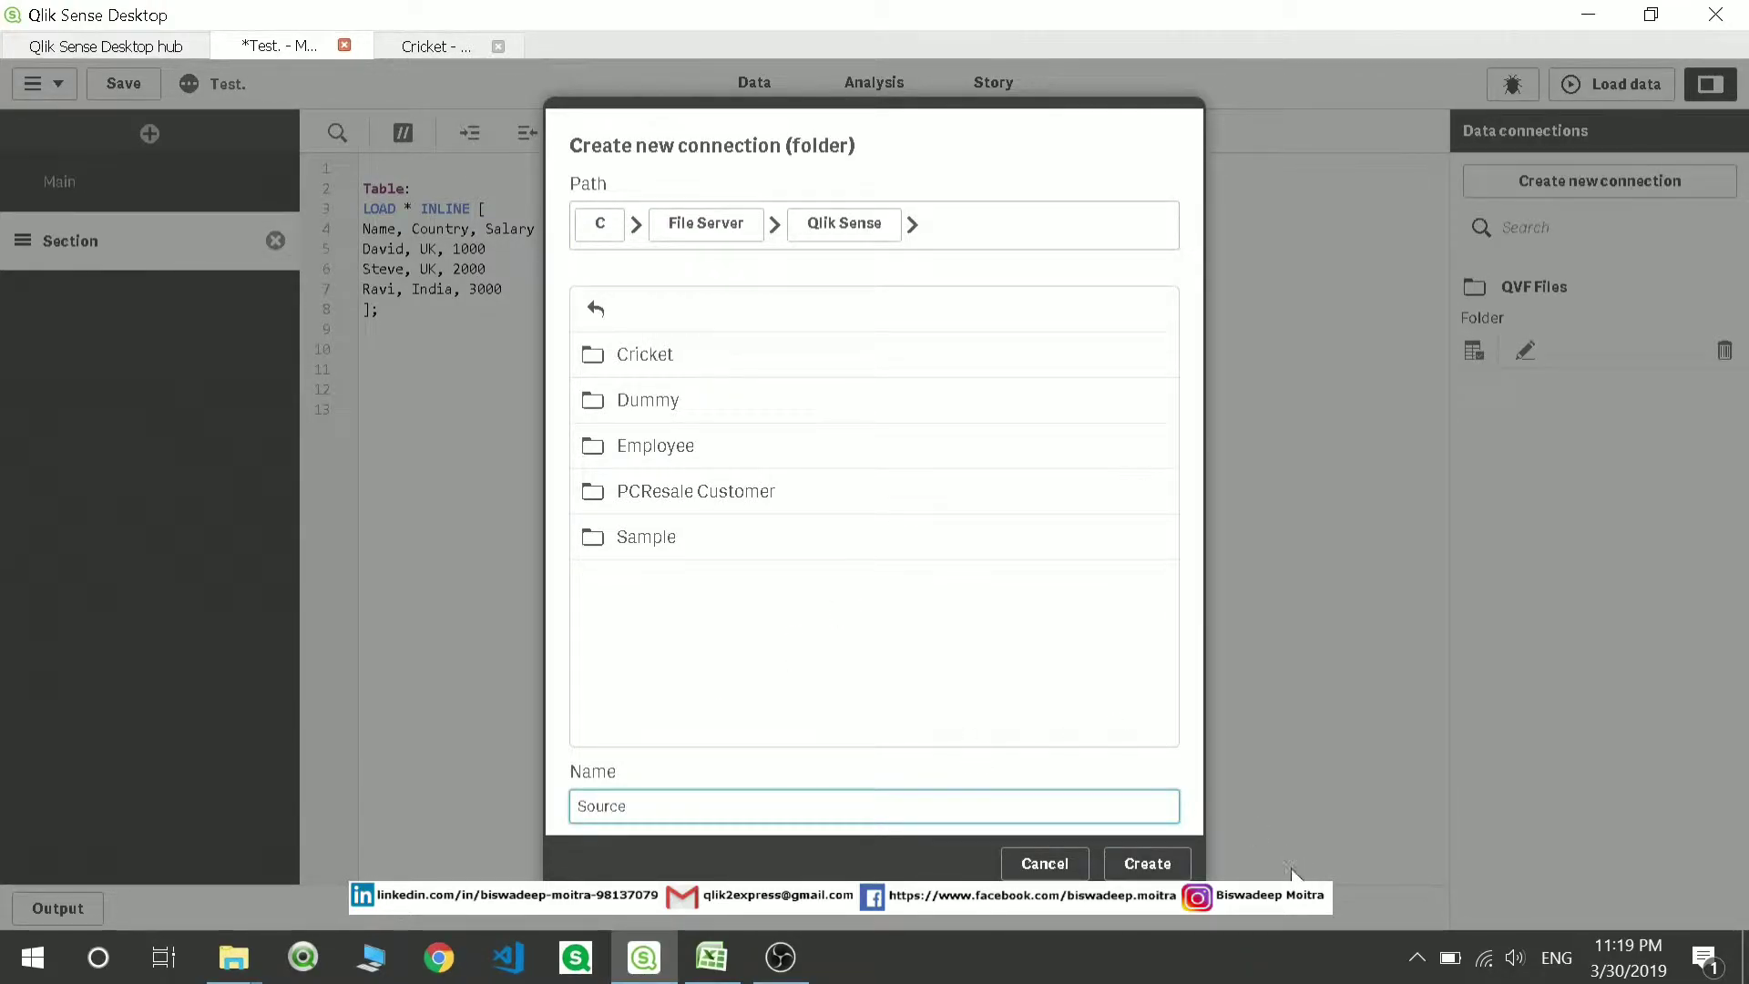
left_click(1184, 865)
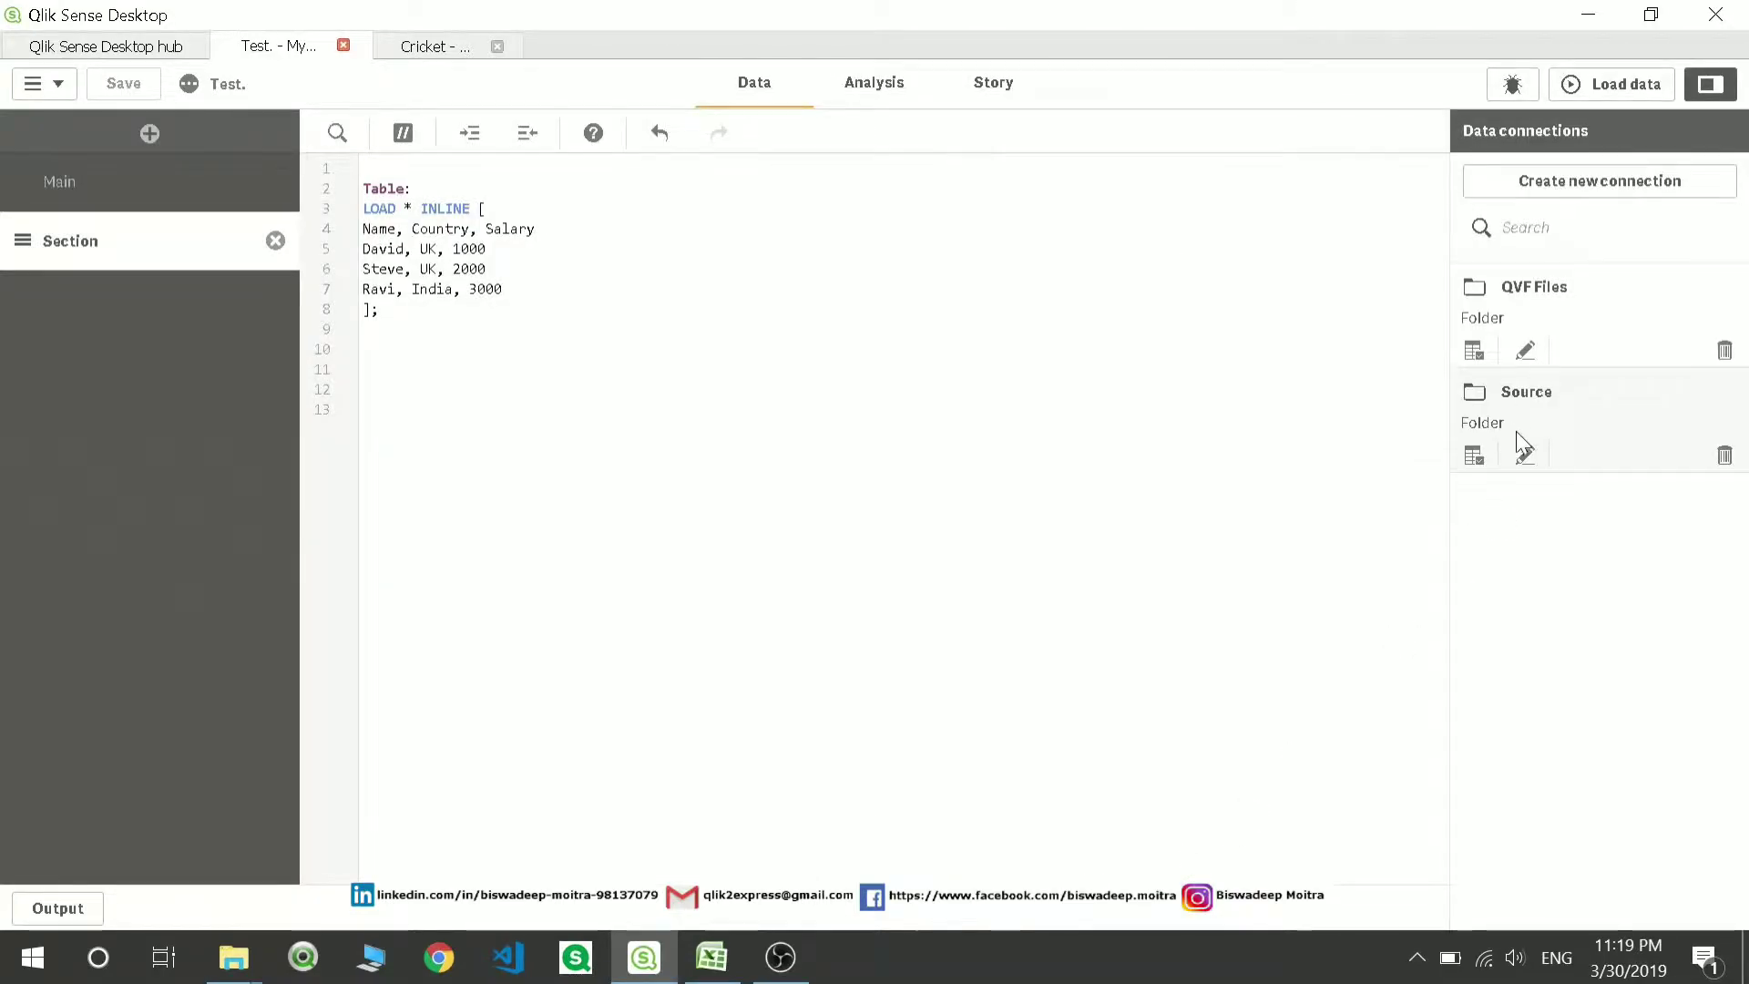
Insert a load of Employee.xlsx from the Source connection's 3. SOURCE folder into the script
left_click(1476, 458)
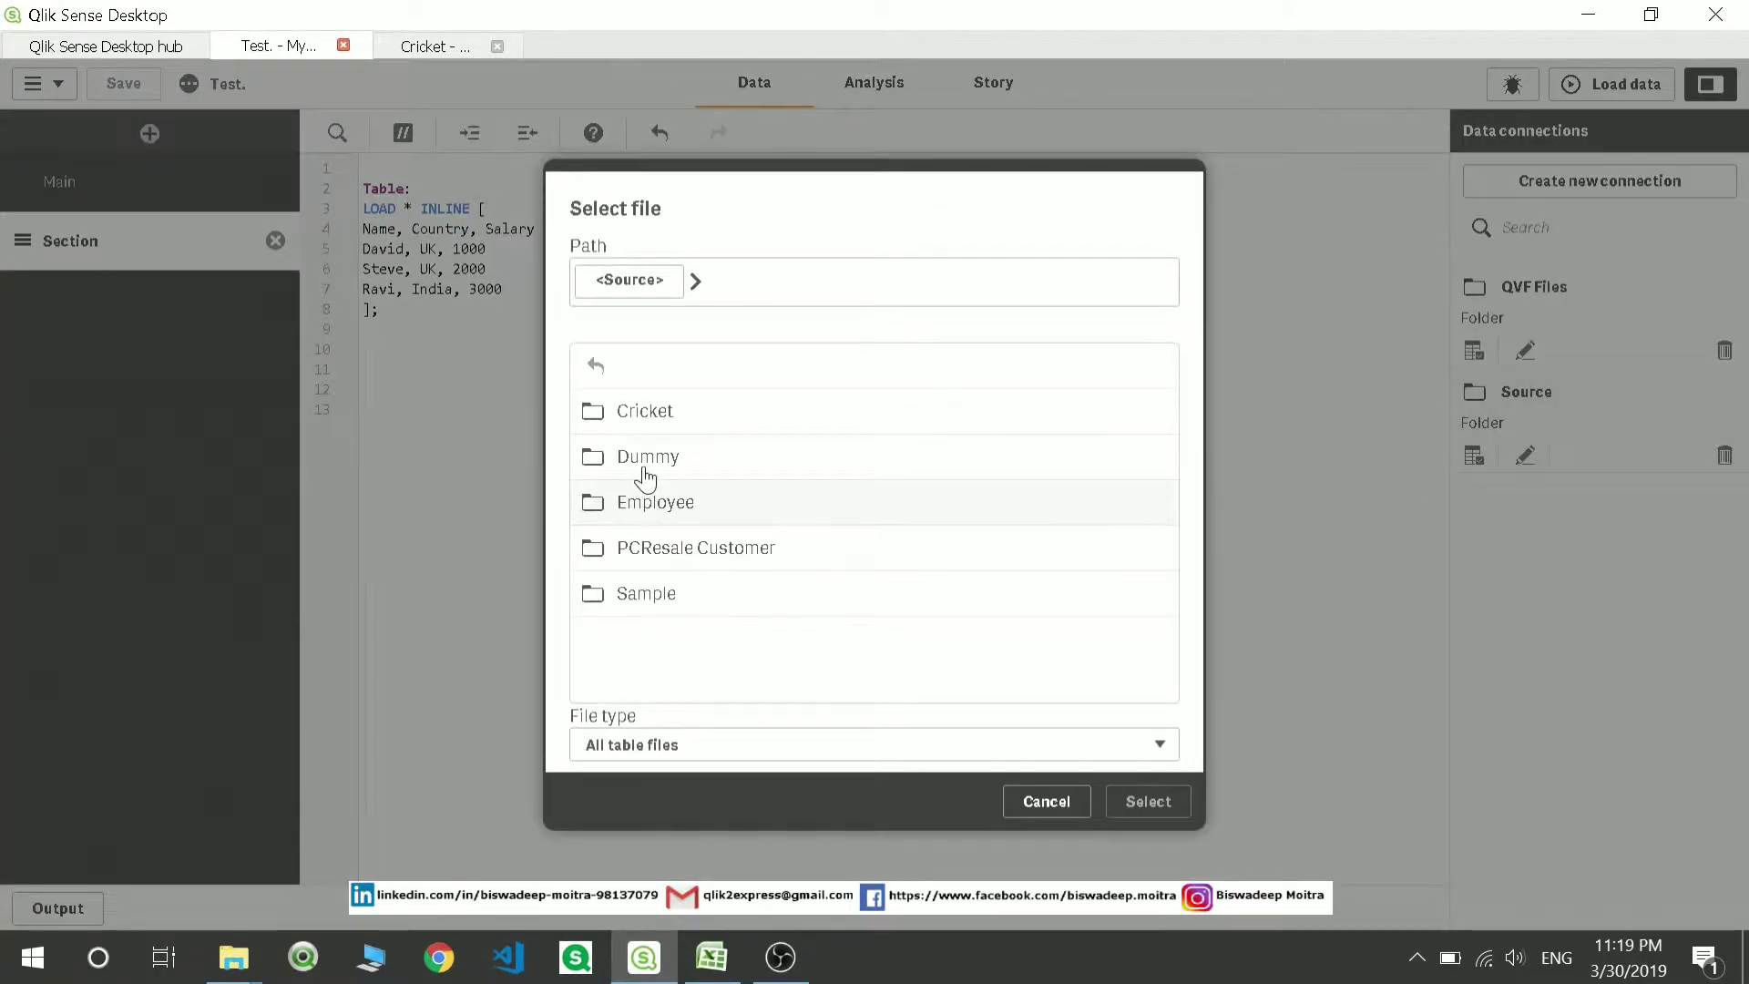
left_click(675, 506)
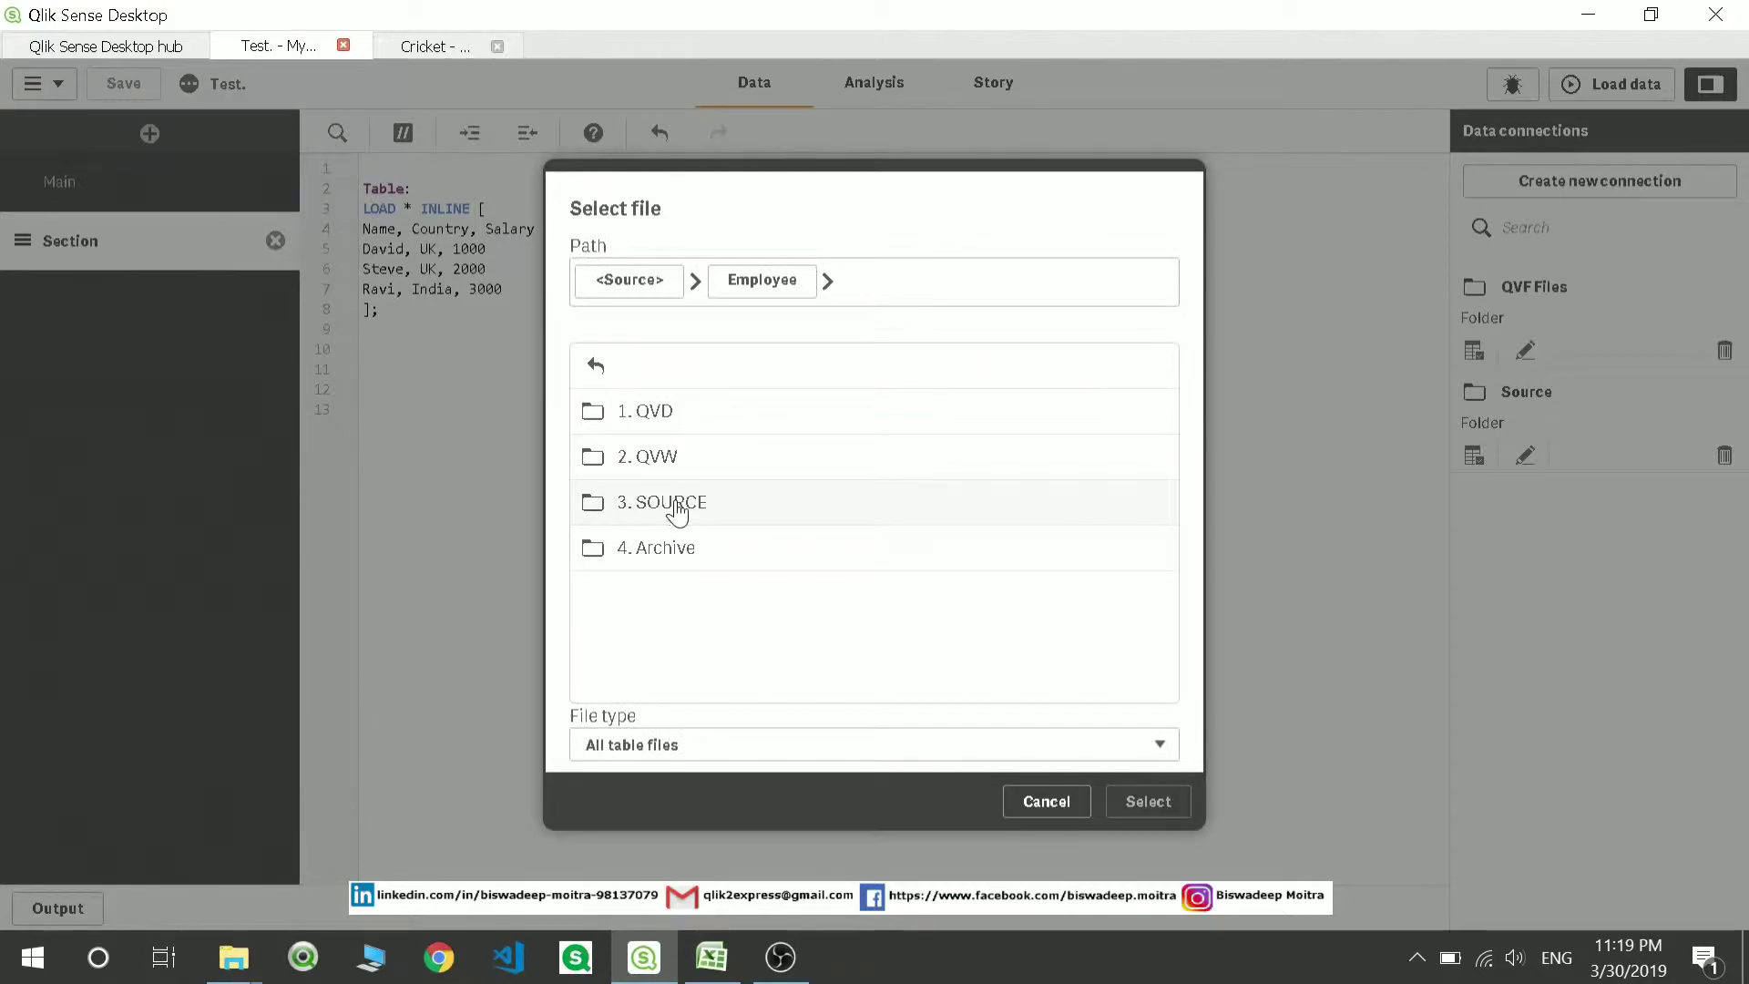
left_click(676, 507)
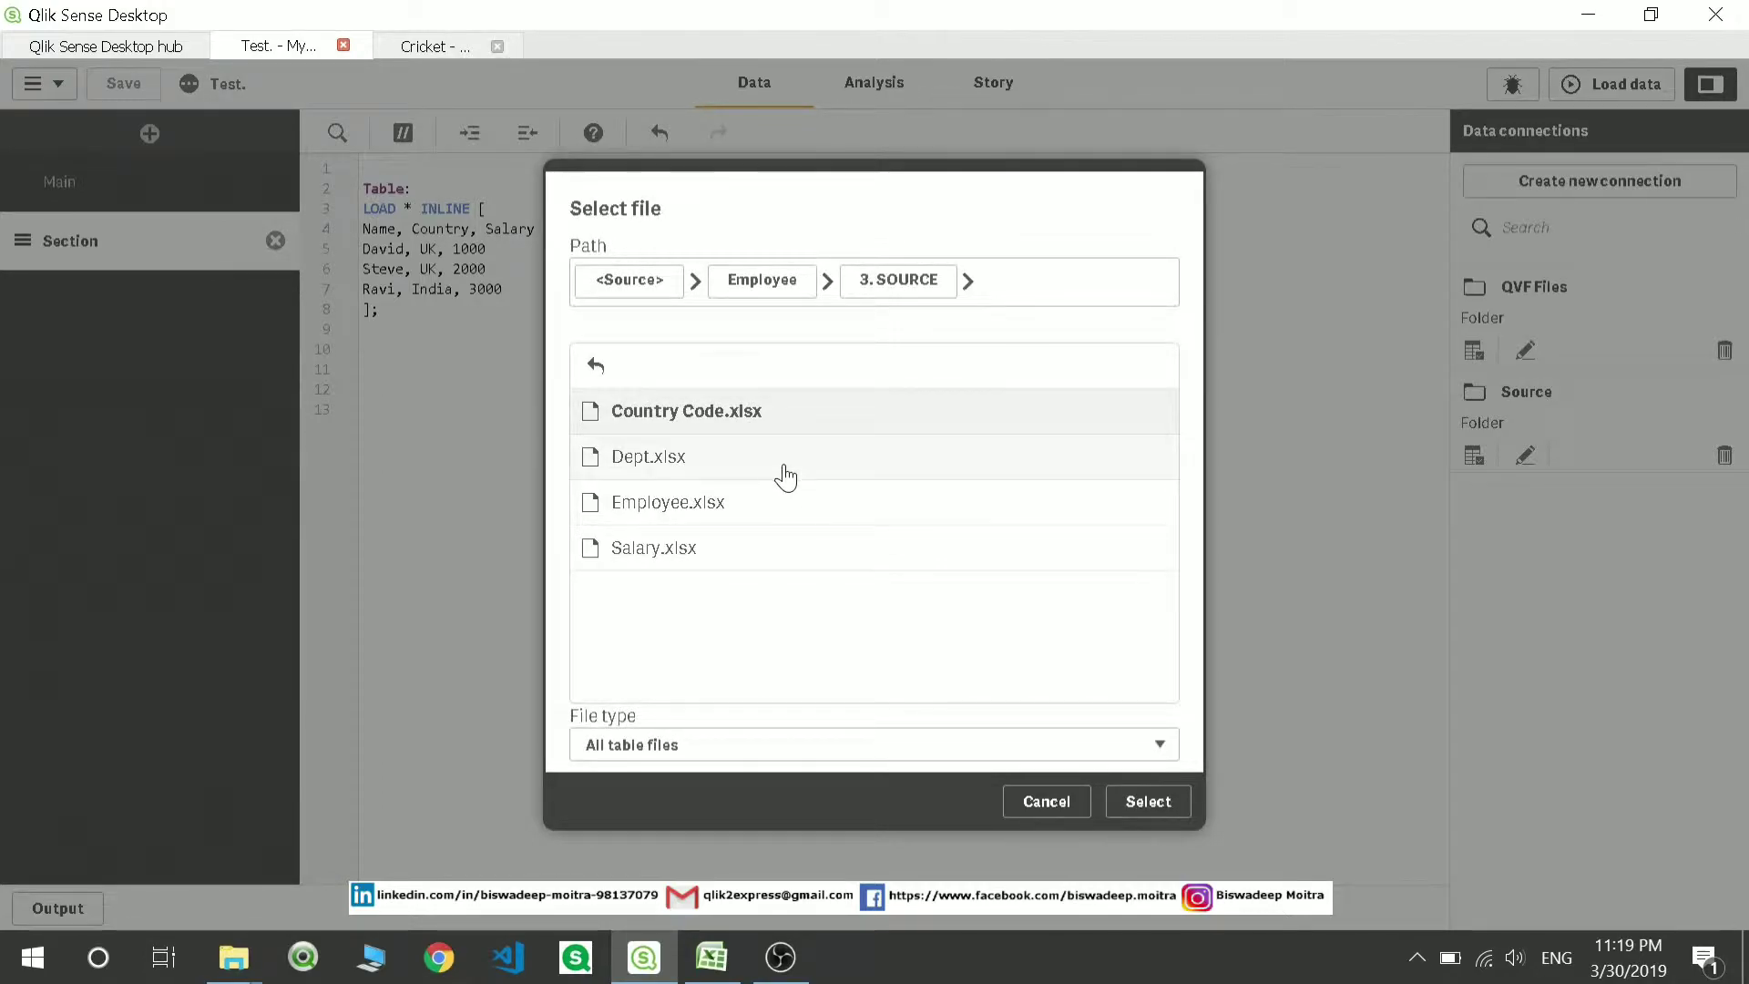
left_click(670, 504)
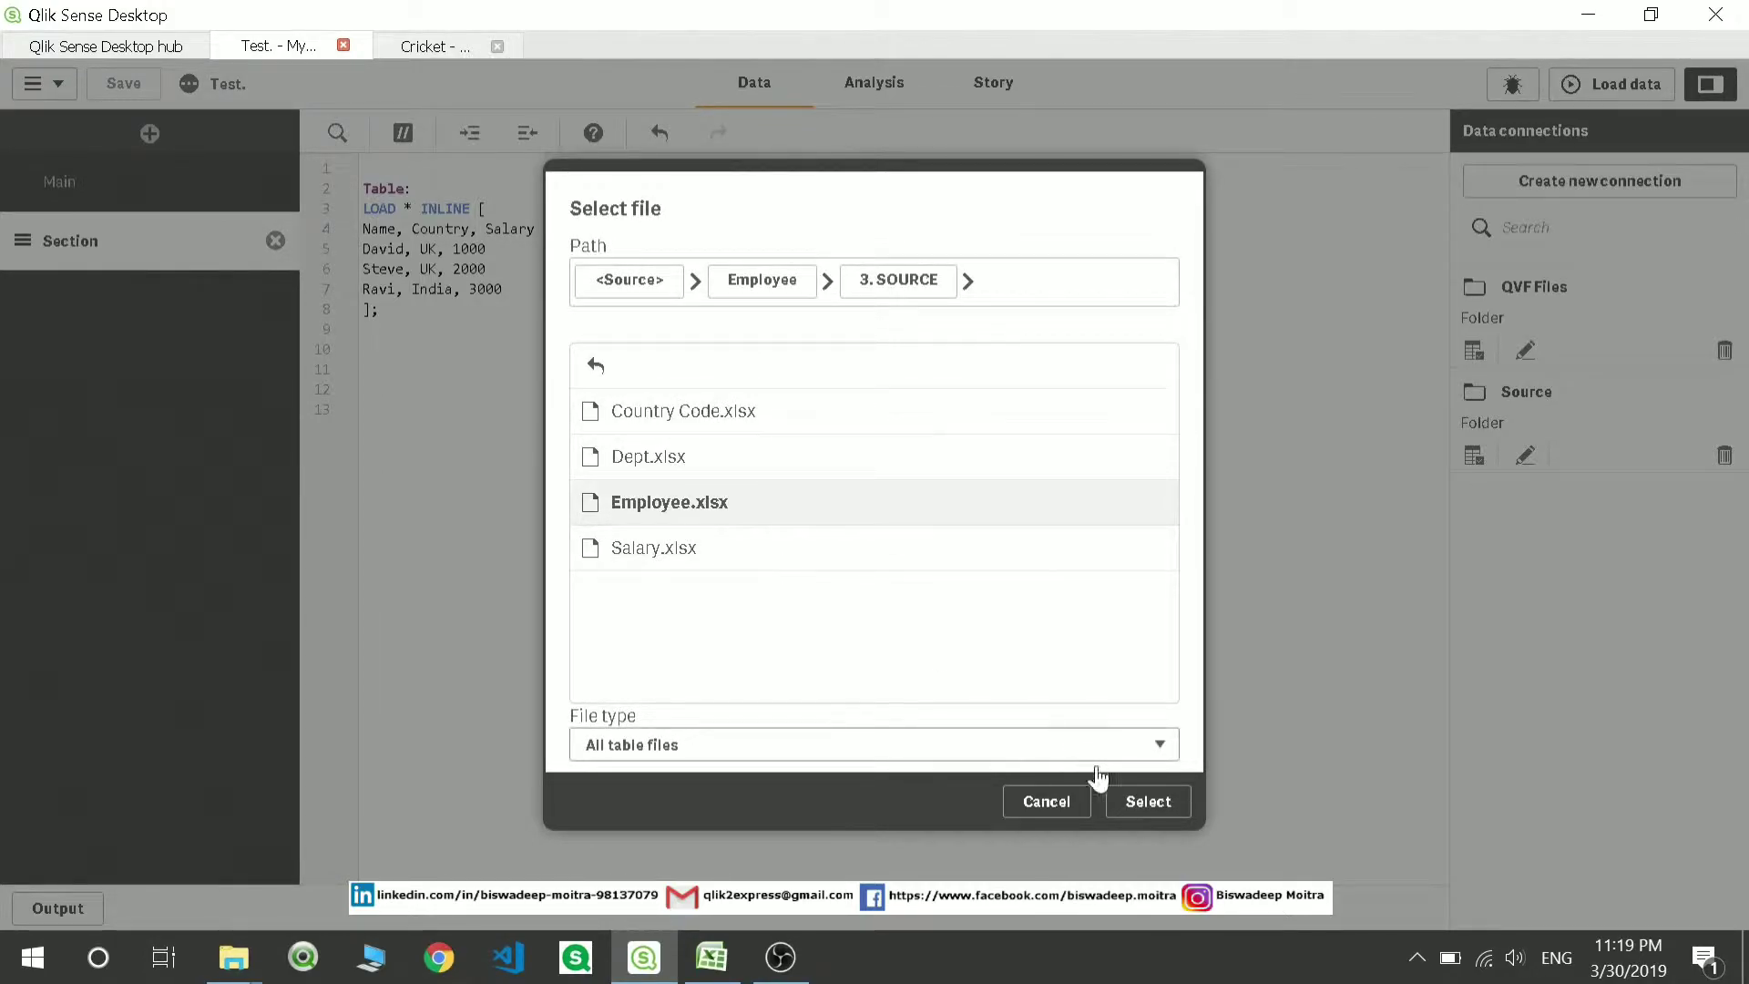
left_click(1176, 811)
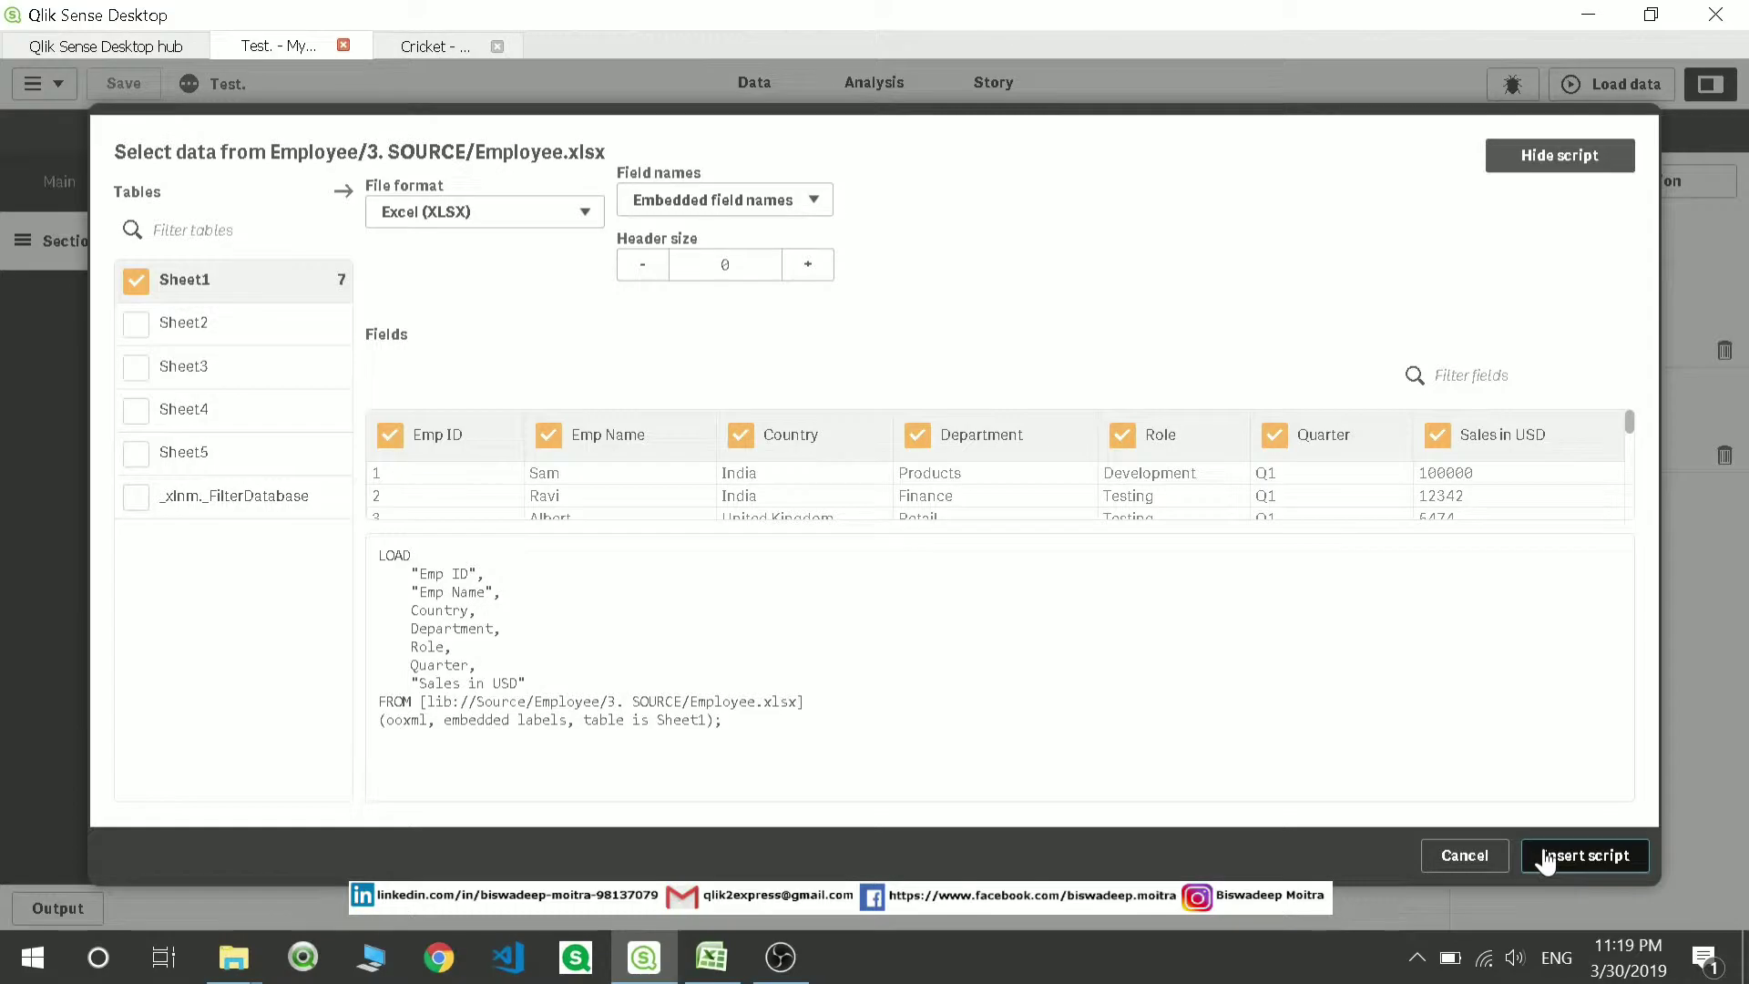
left_click(1546, 861)
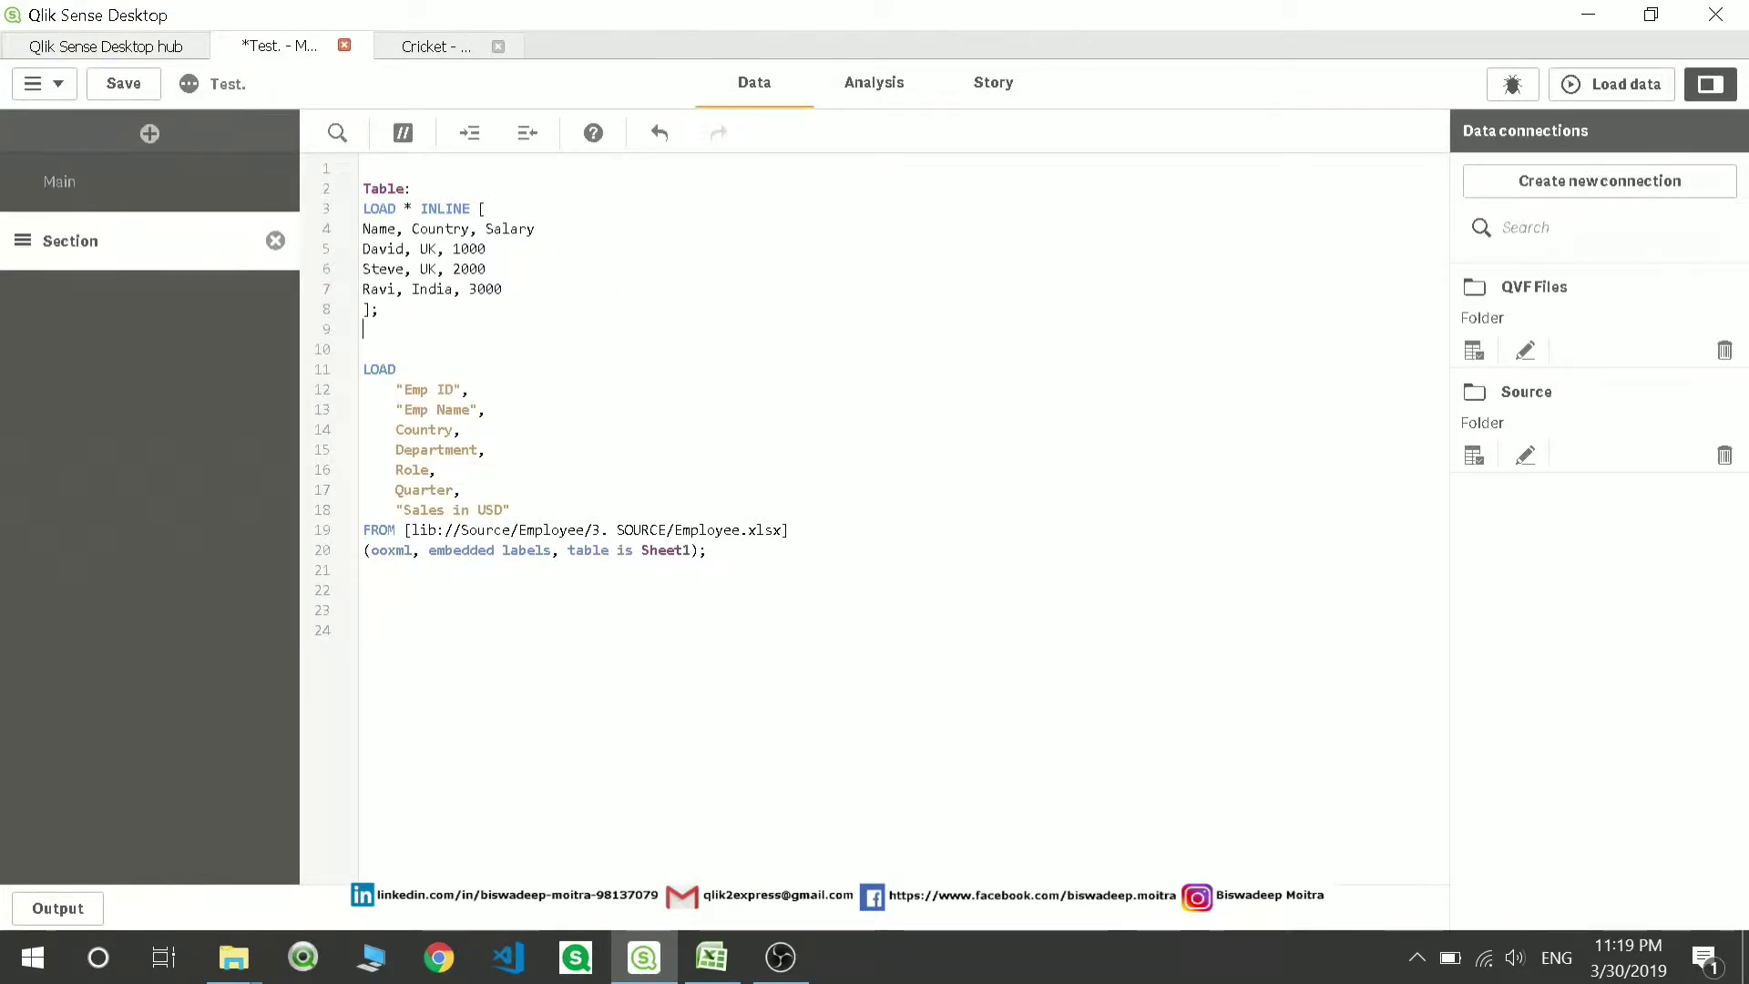
Label the Excel load 'Emp:' and add a new script section
left_click(364, 369)
key("Return")
key("Return")
key("Up")
key("Up")
type("E")
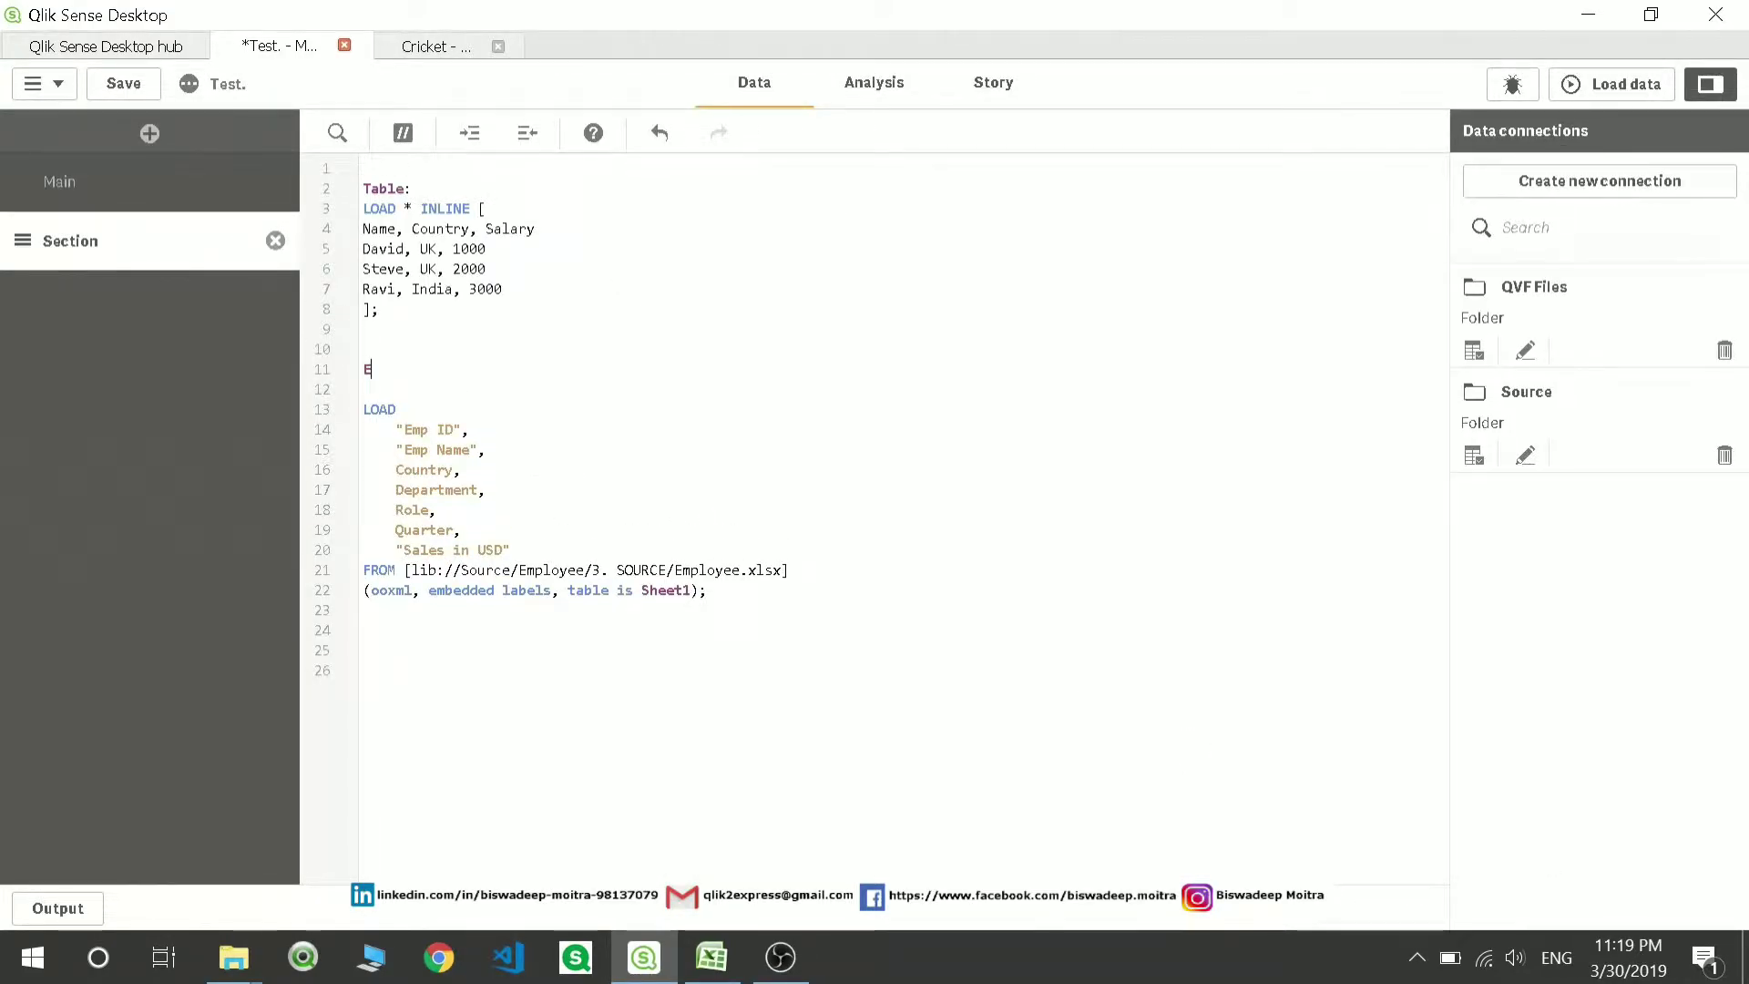
type("mp:")
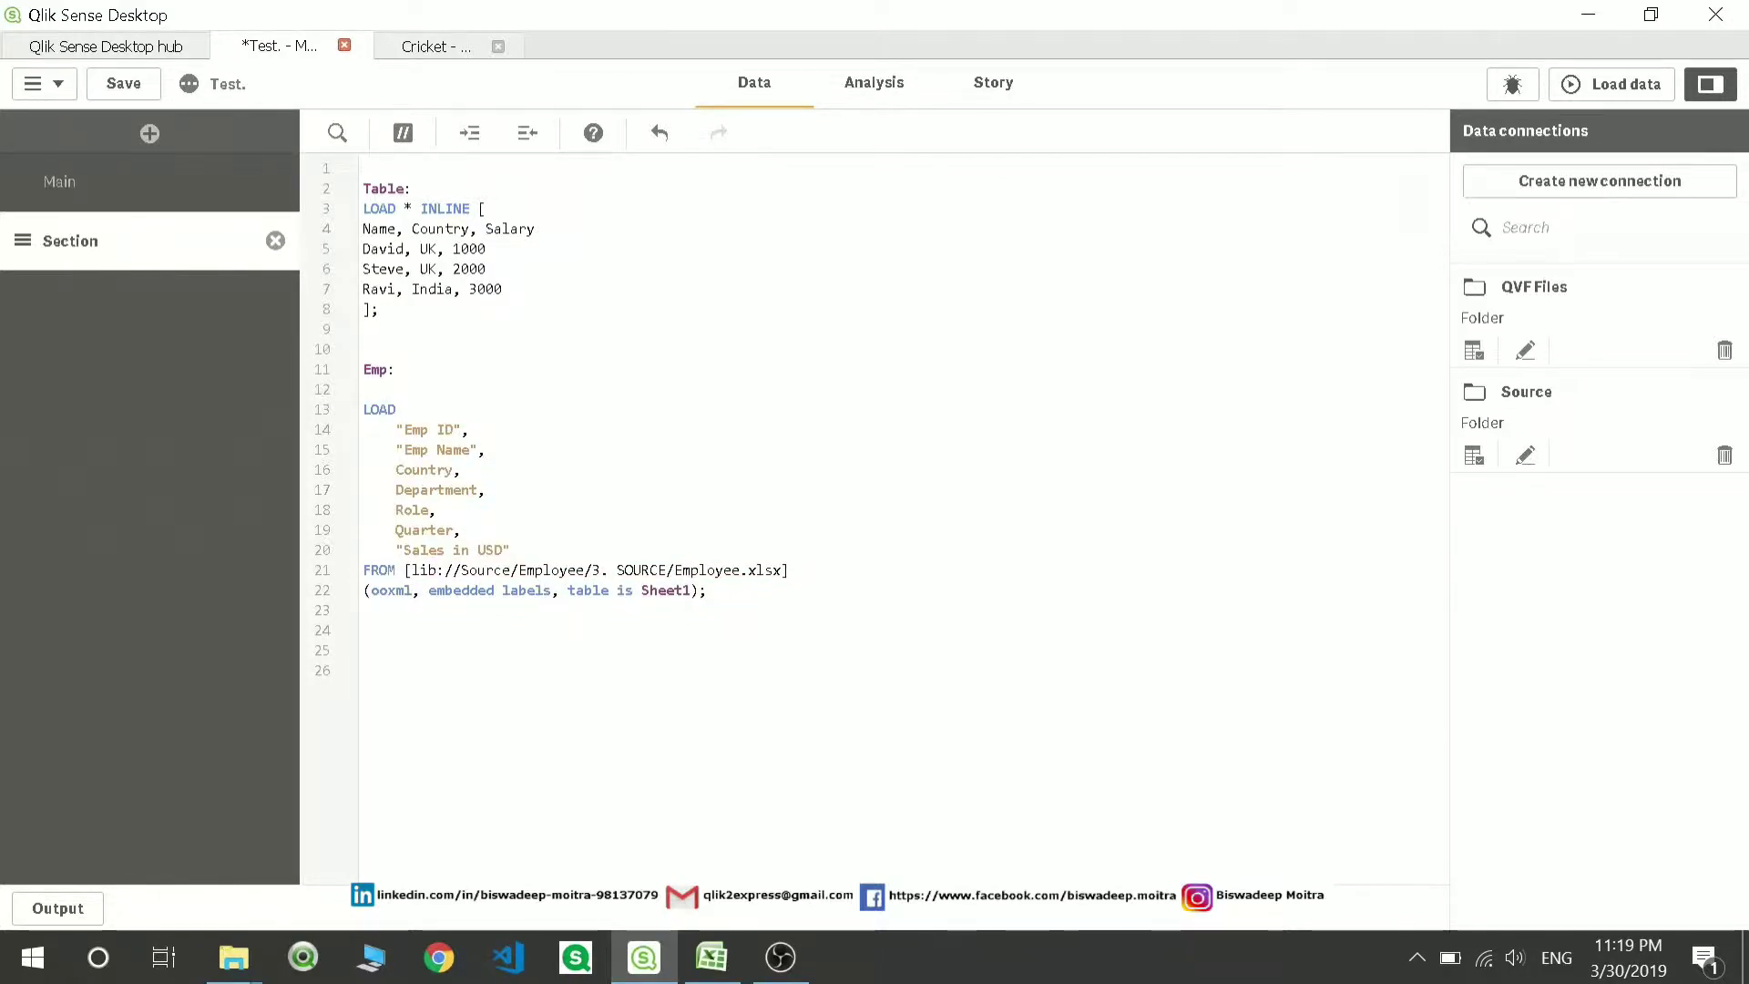
left_click(363, 611)
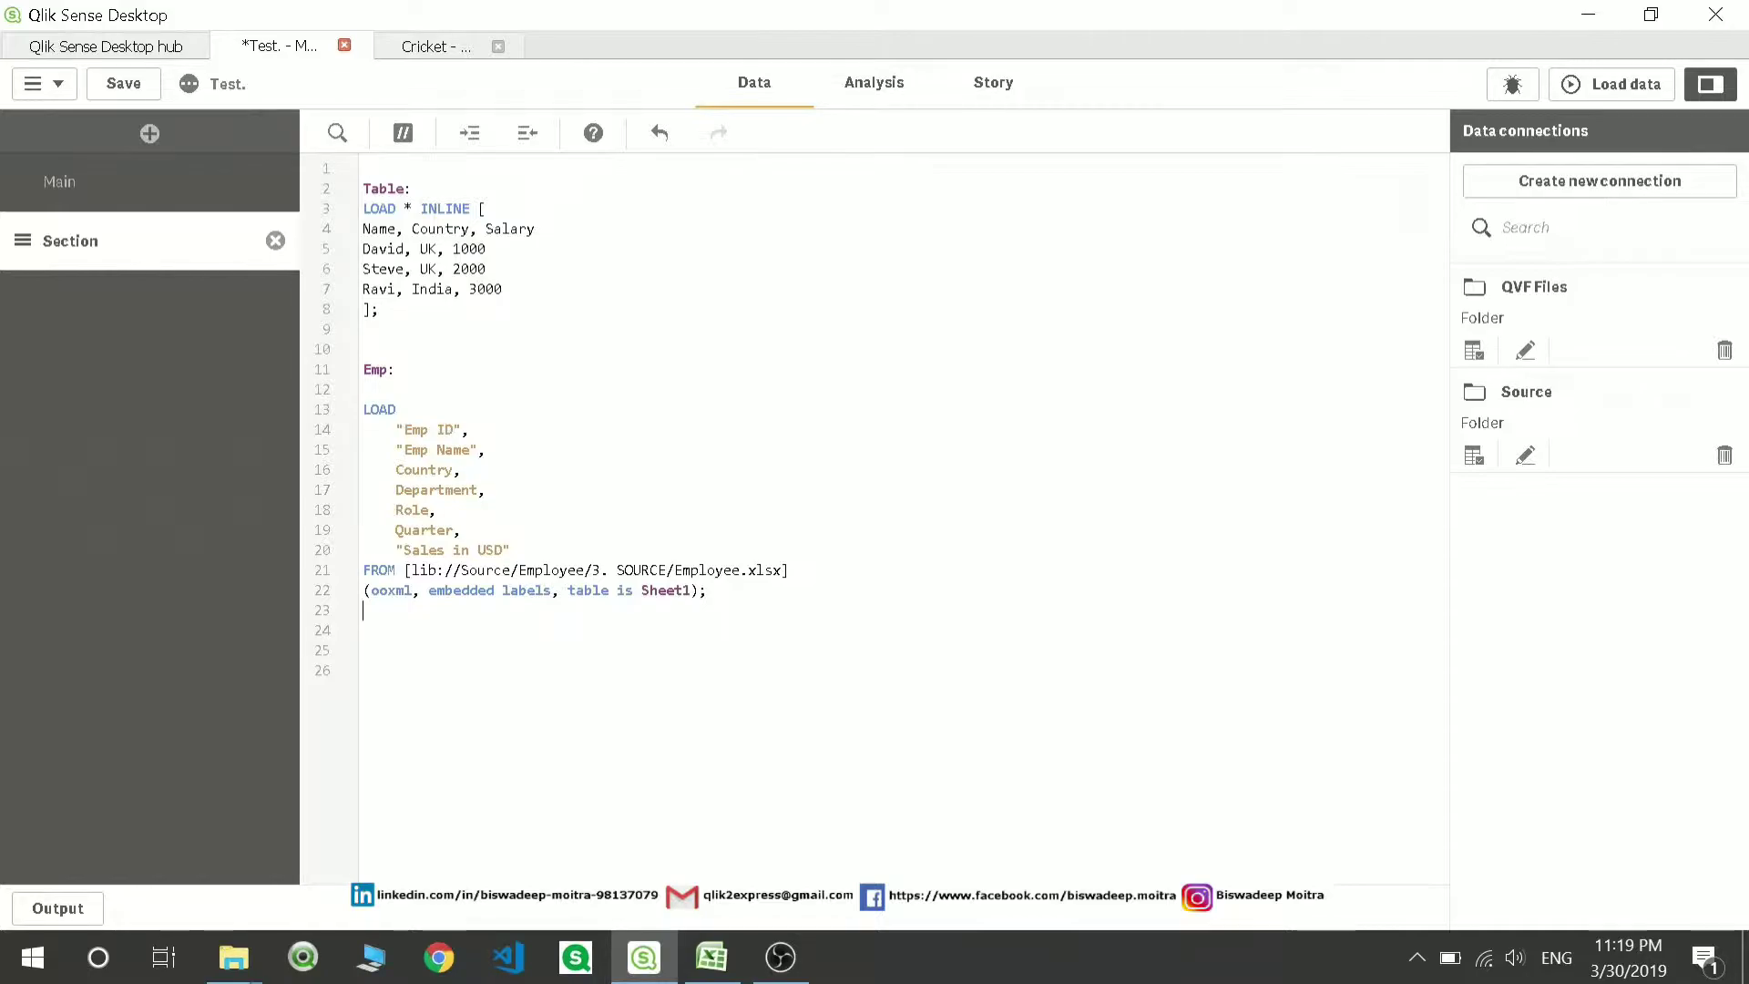
left_click(164, 149)
Keep the name Section 2 and begin its script with 'Table1:' and a LOAD line
left_click(598, 301)
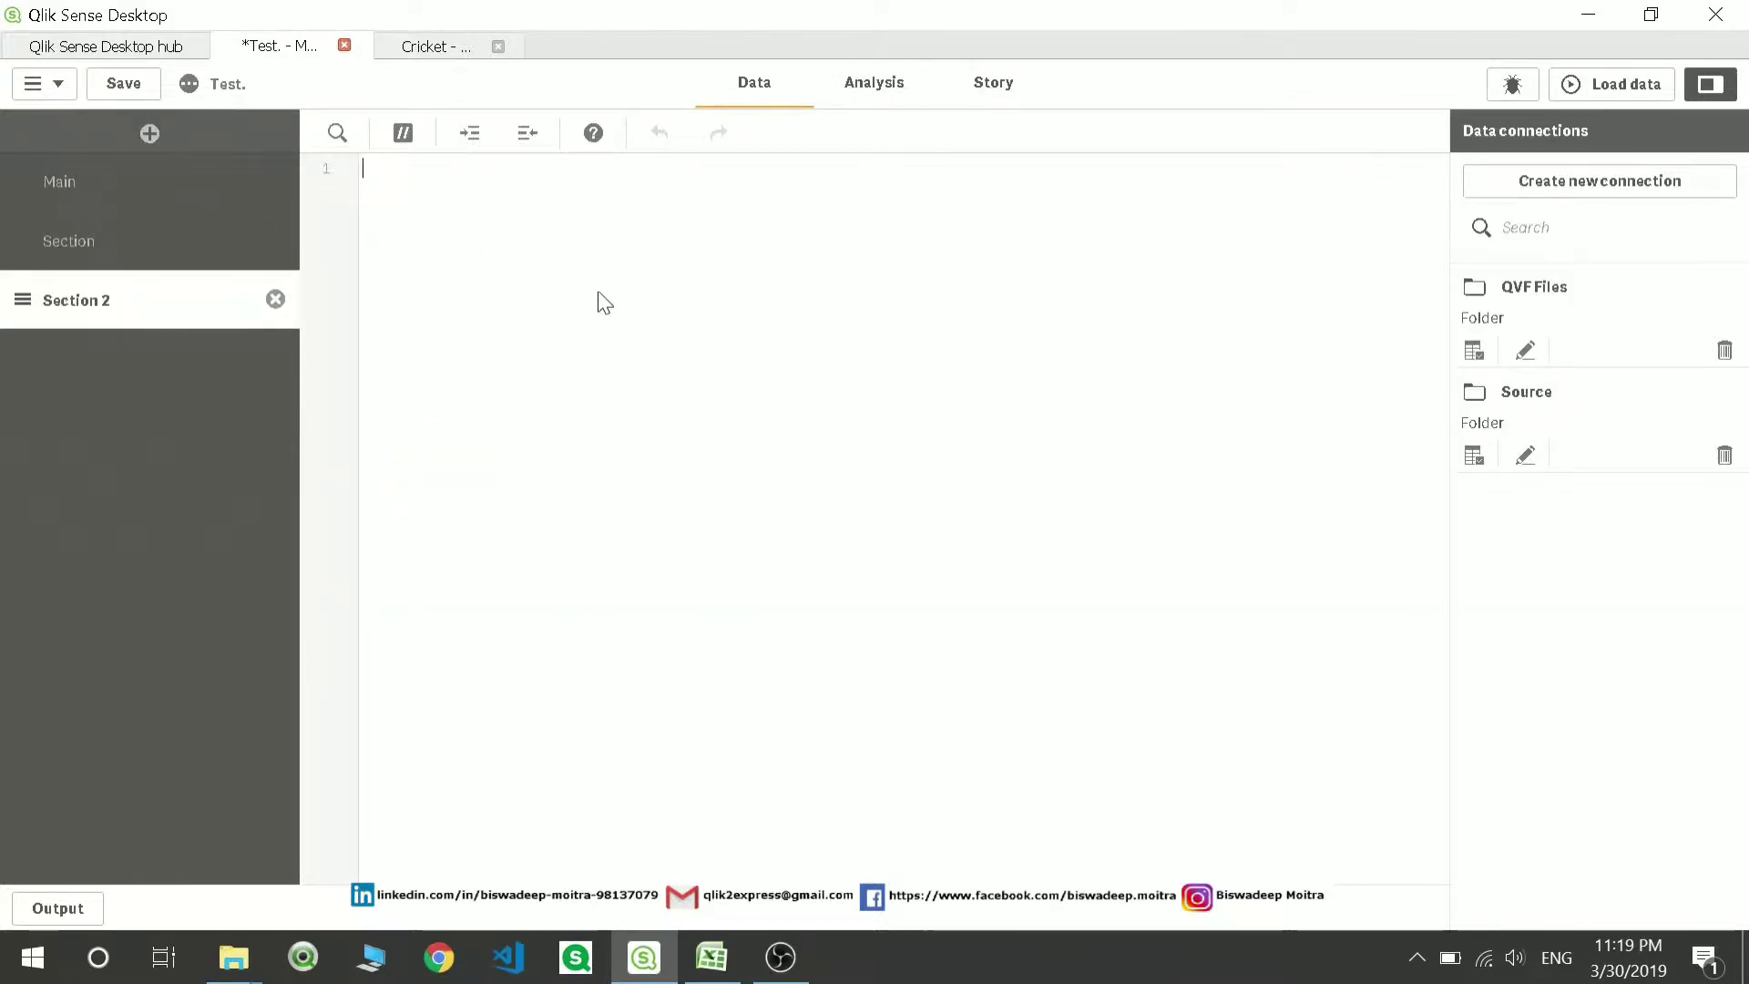
left_click(108, 254)
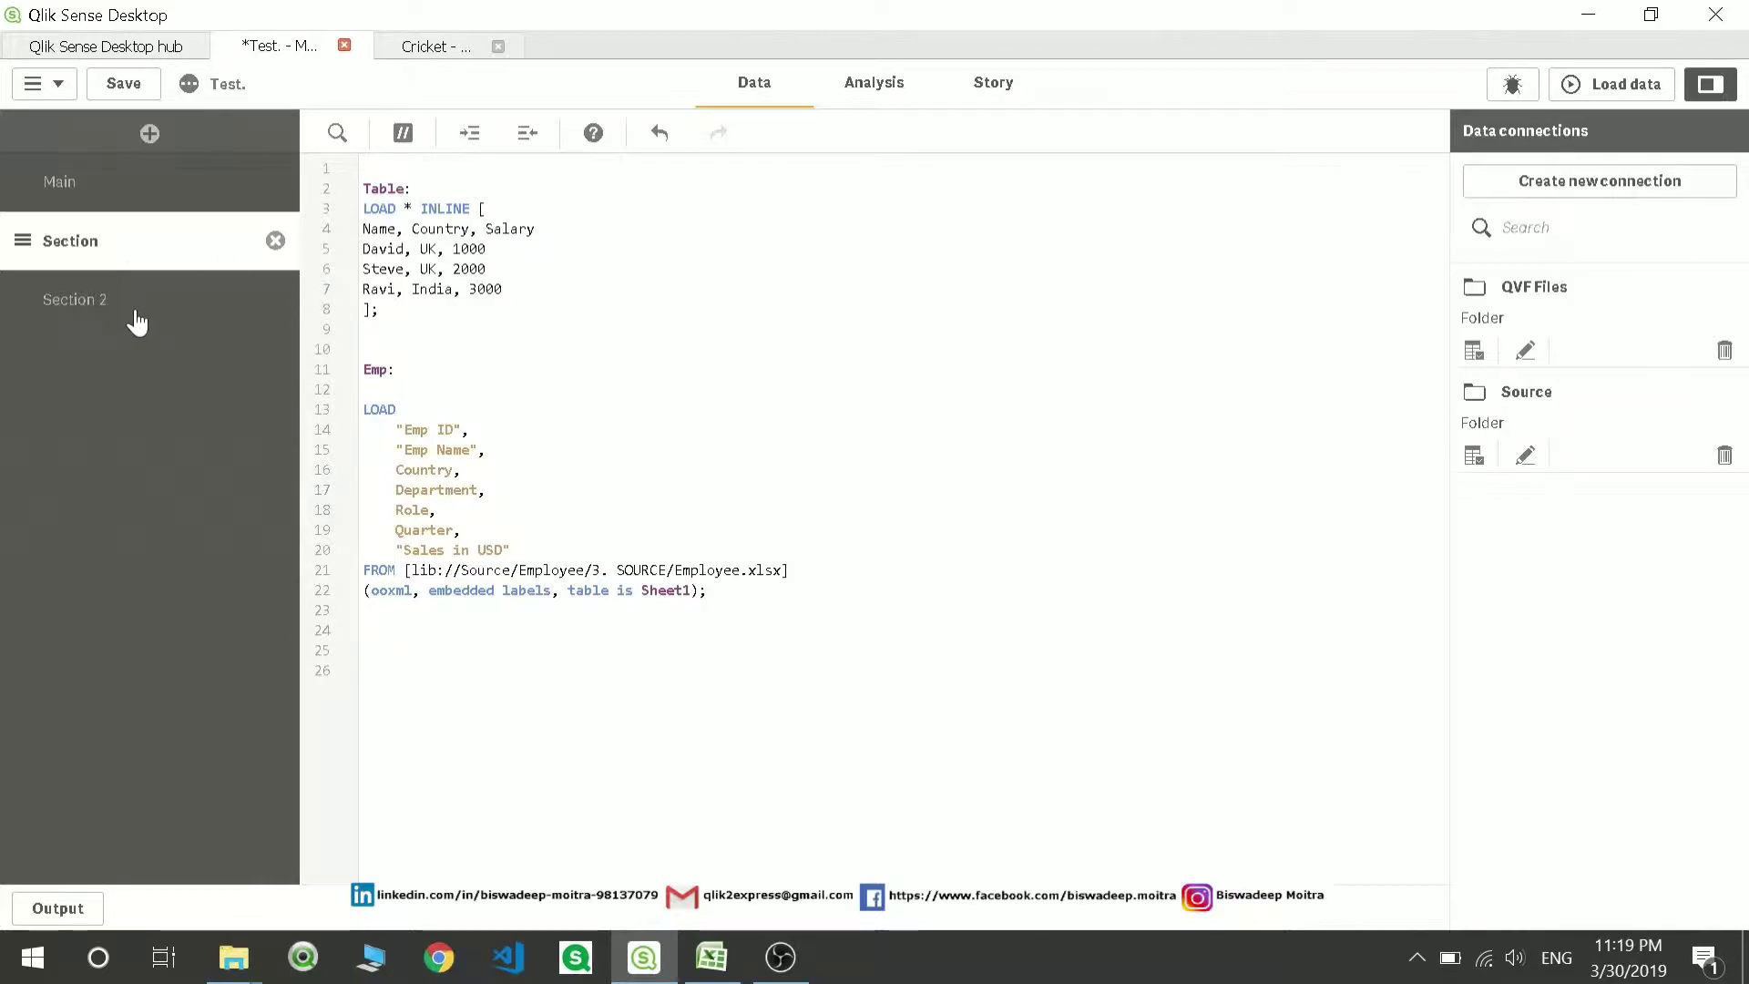
left_click(132, 305)
left_click(553, 347)
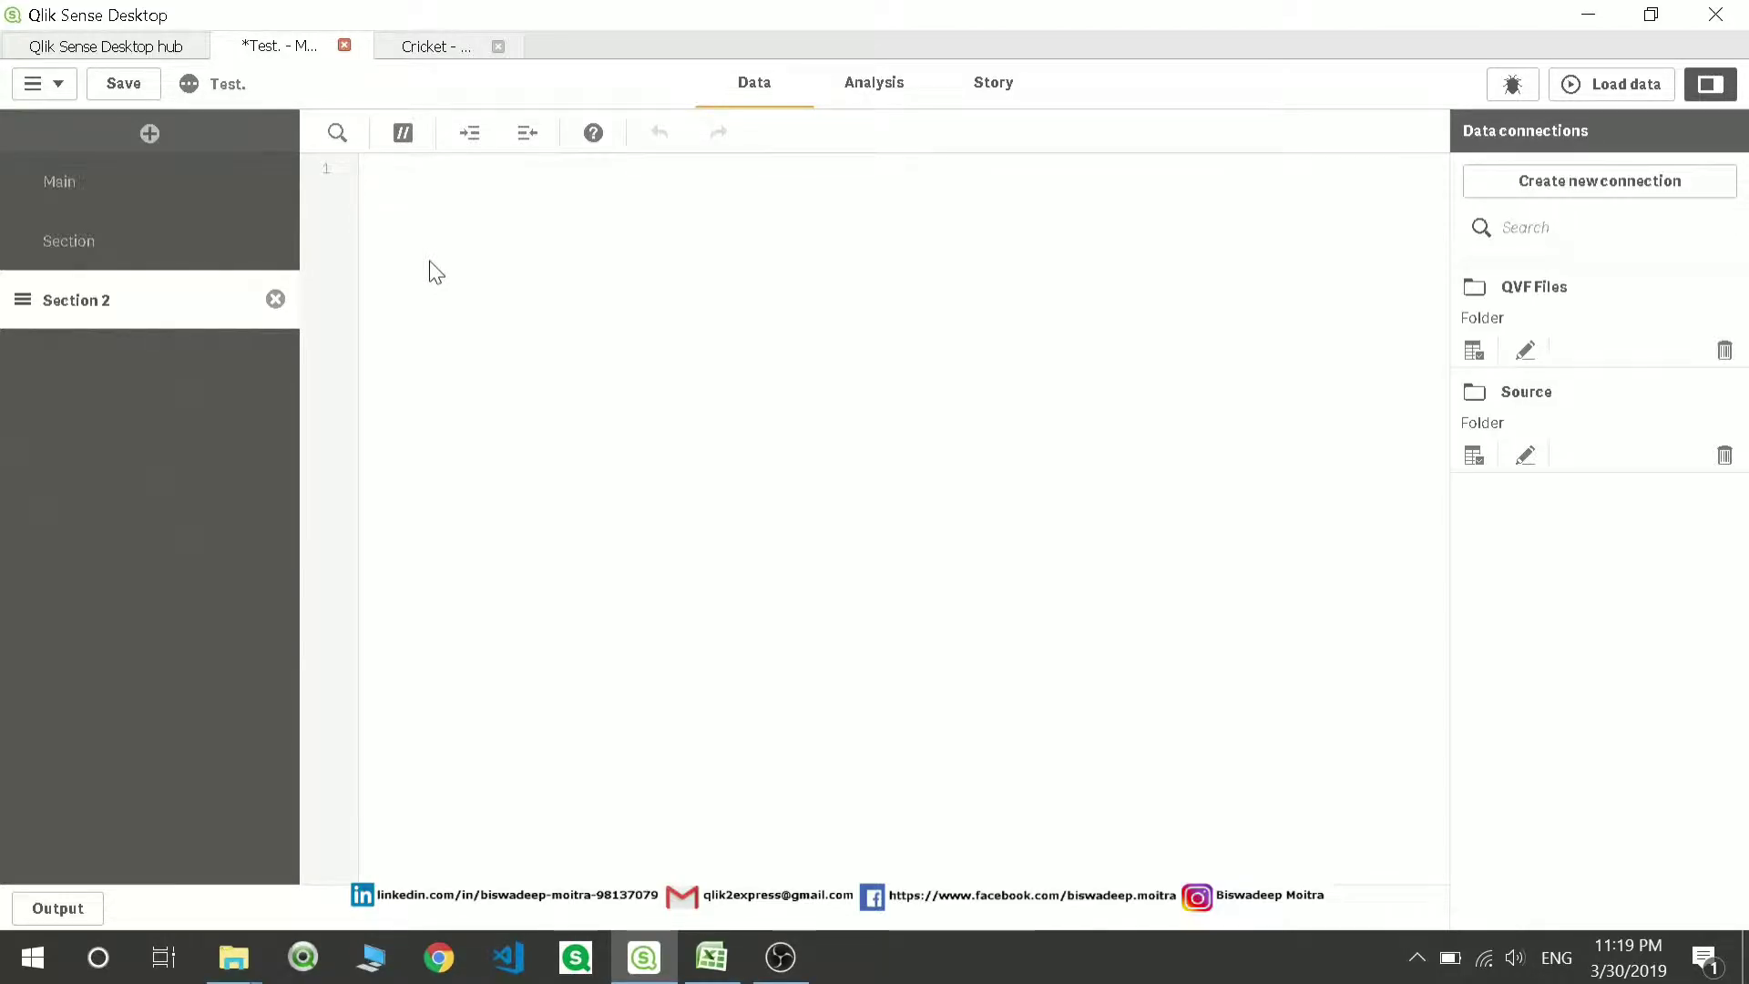
type("Table1:")
key("Return")
key("Return")
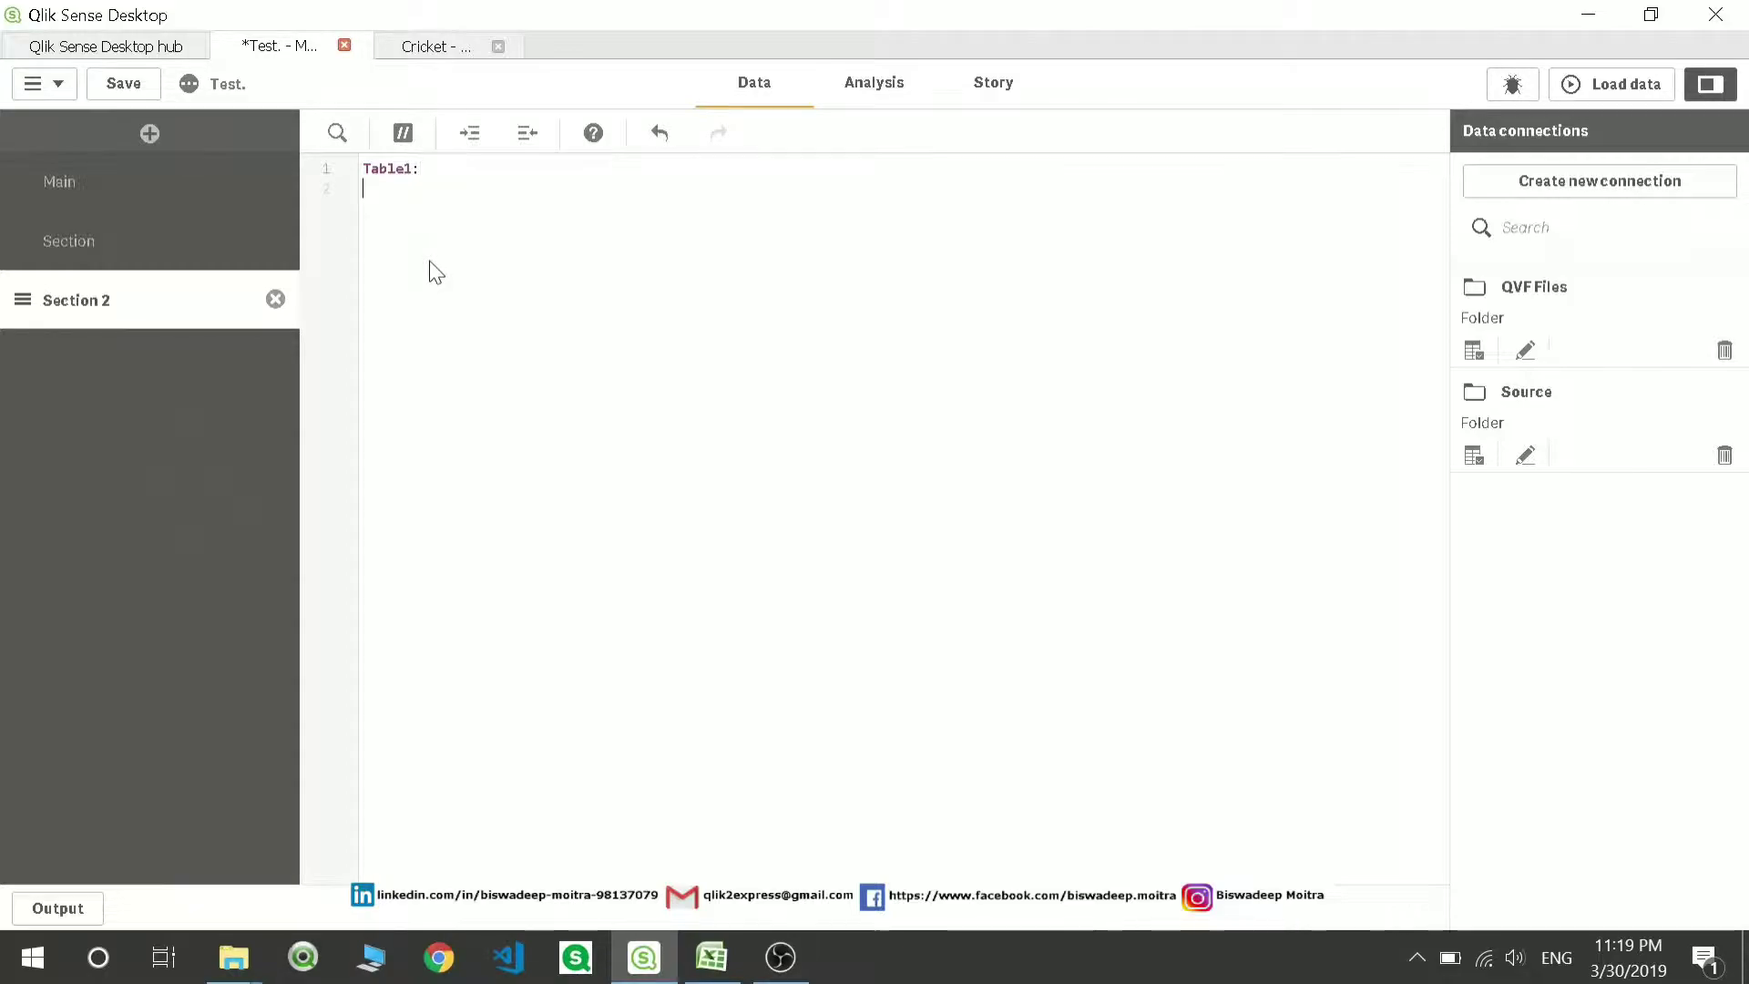
type("LOAD")
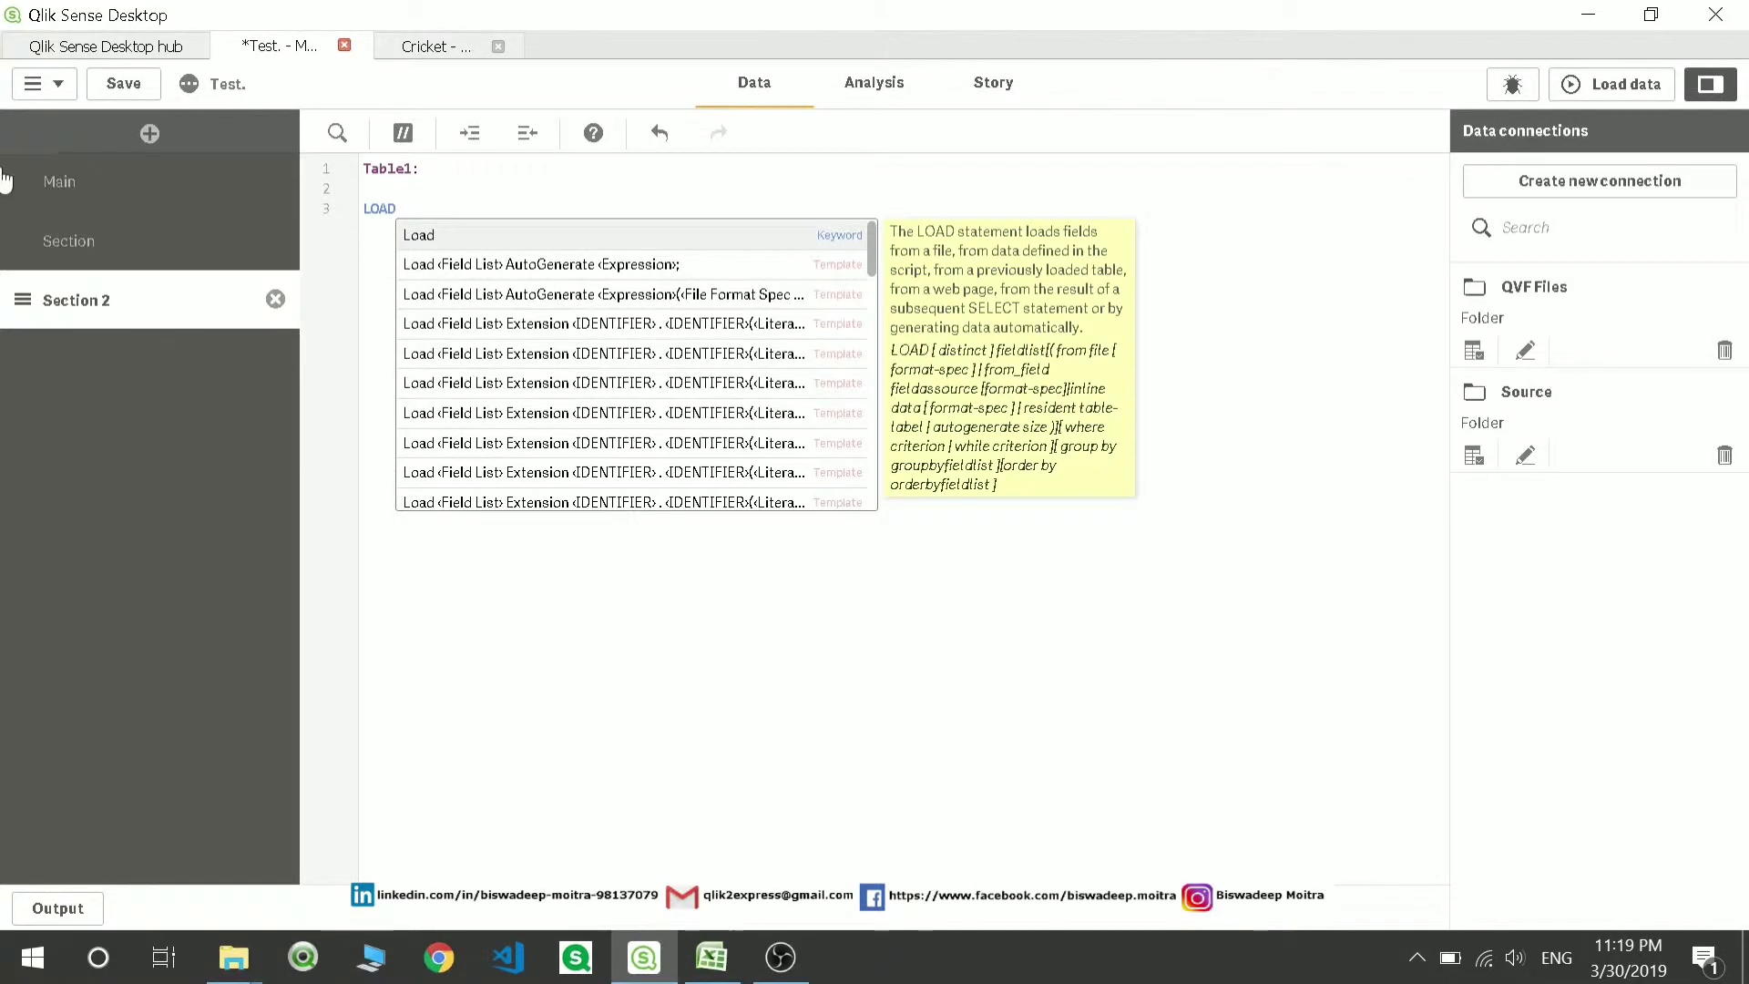
Paste the Department, Role and Quarter field lines after LOAD, then replace them with '*'
left_click(78, 247)
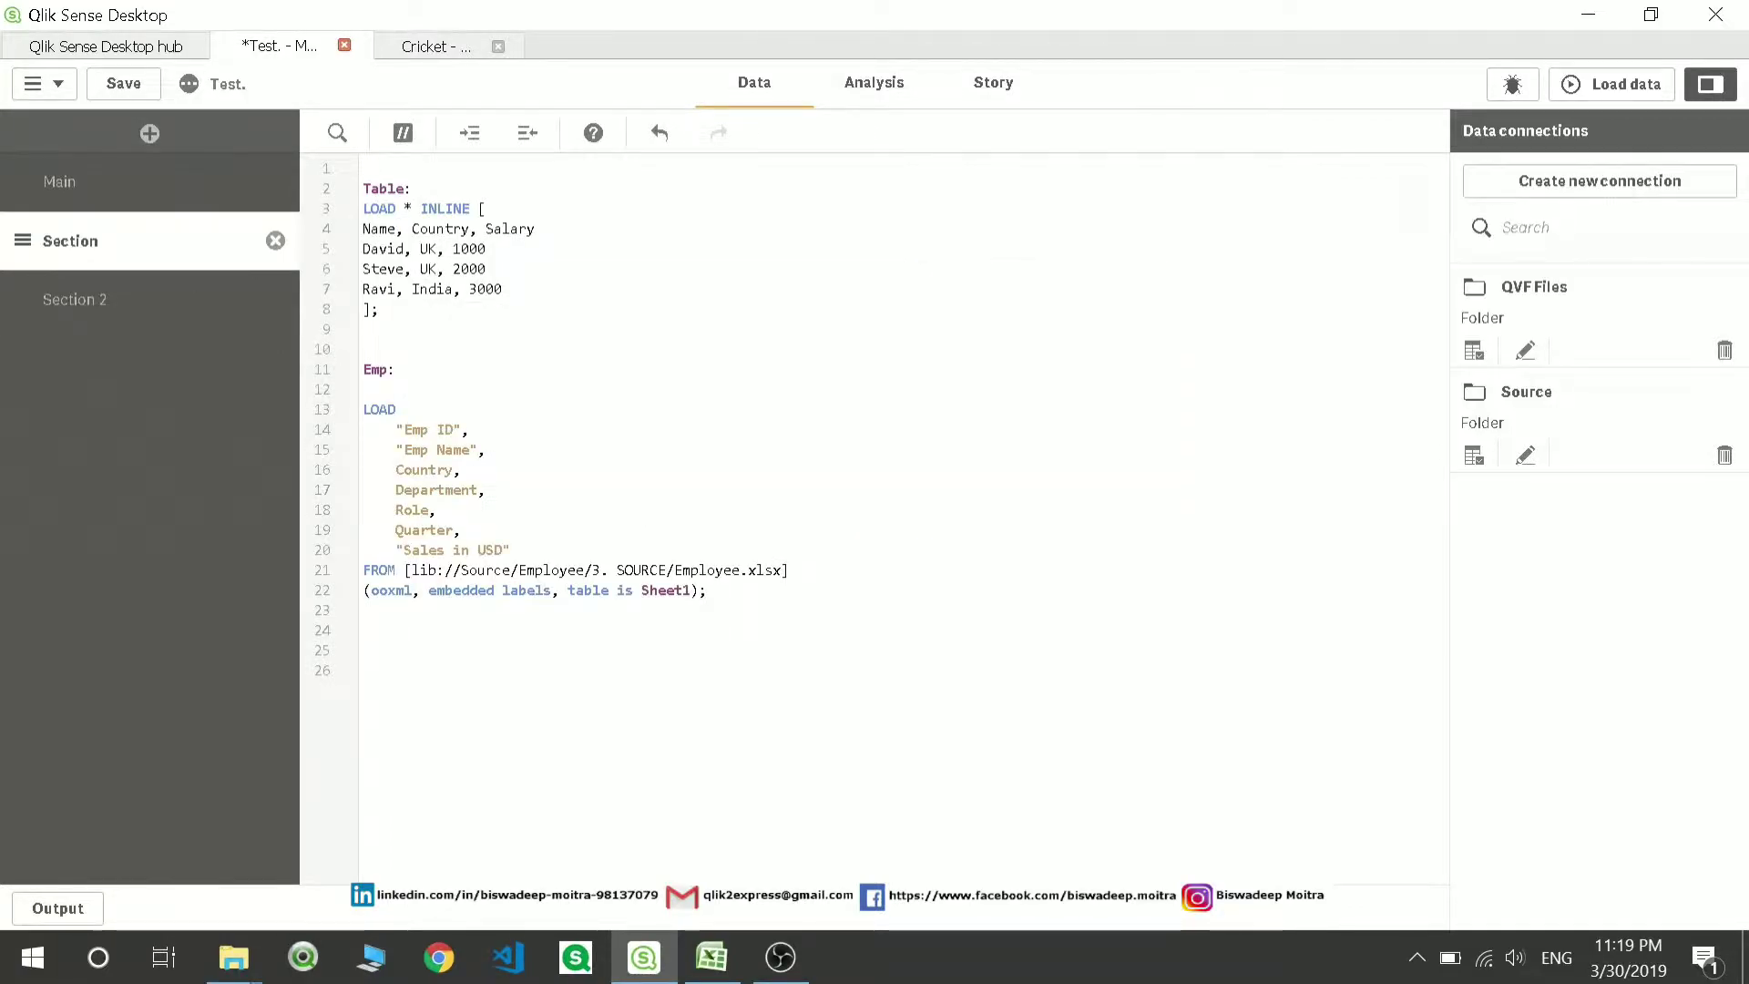
left_click(462, 530)
left_click_drag(462, 530, 336, 493)
key("ctrl+c")
left_click(168, 310)
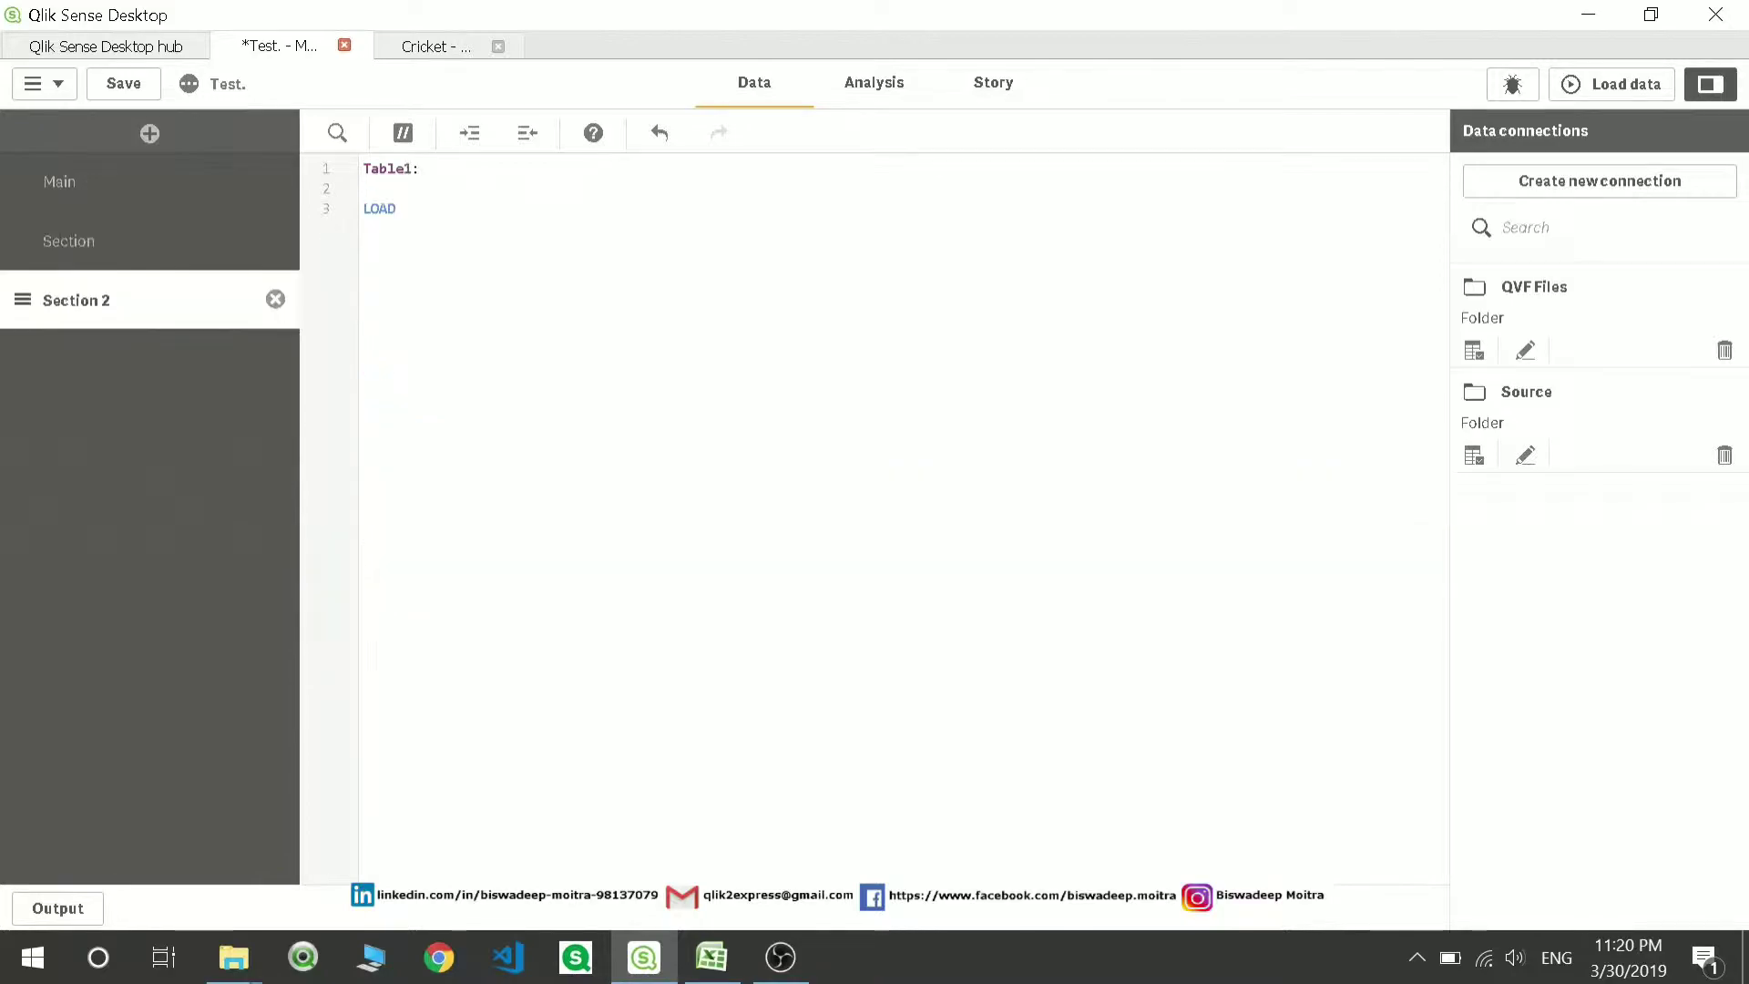
key("ctrl+v")
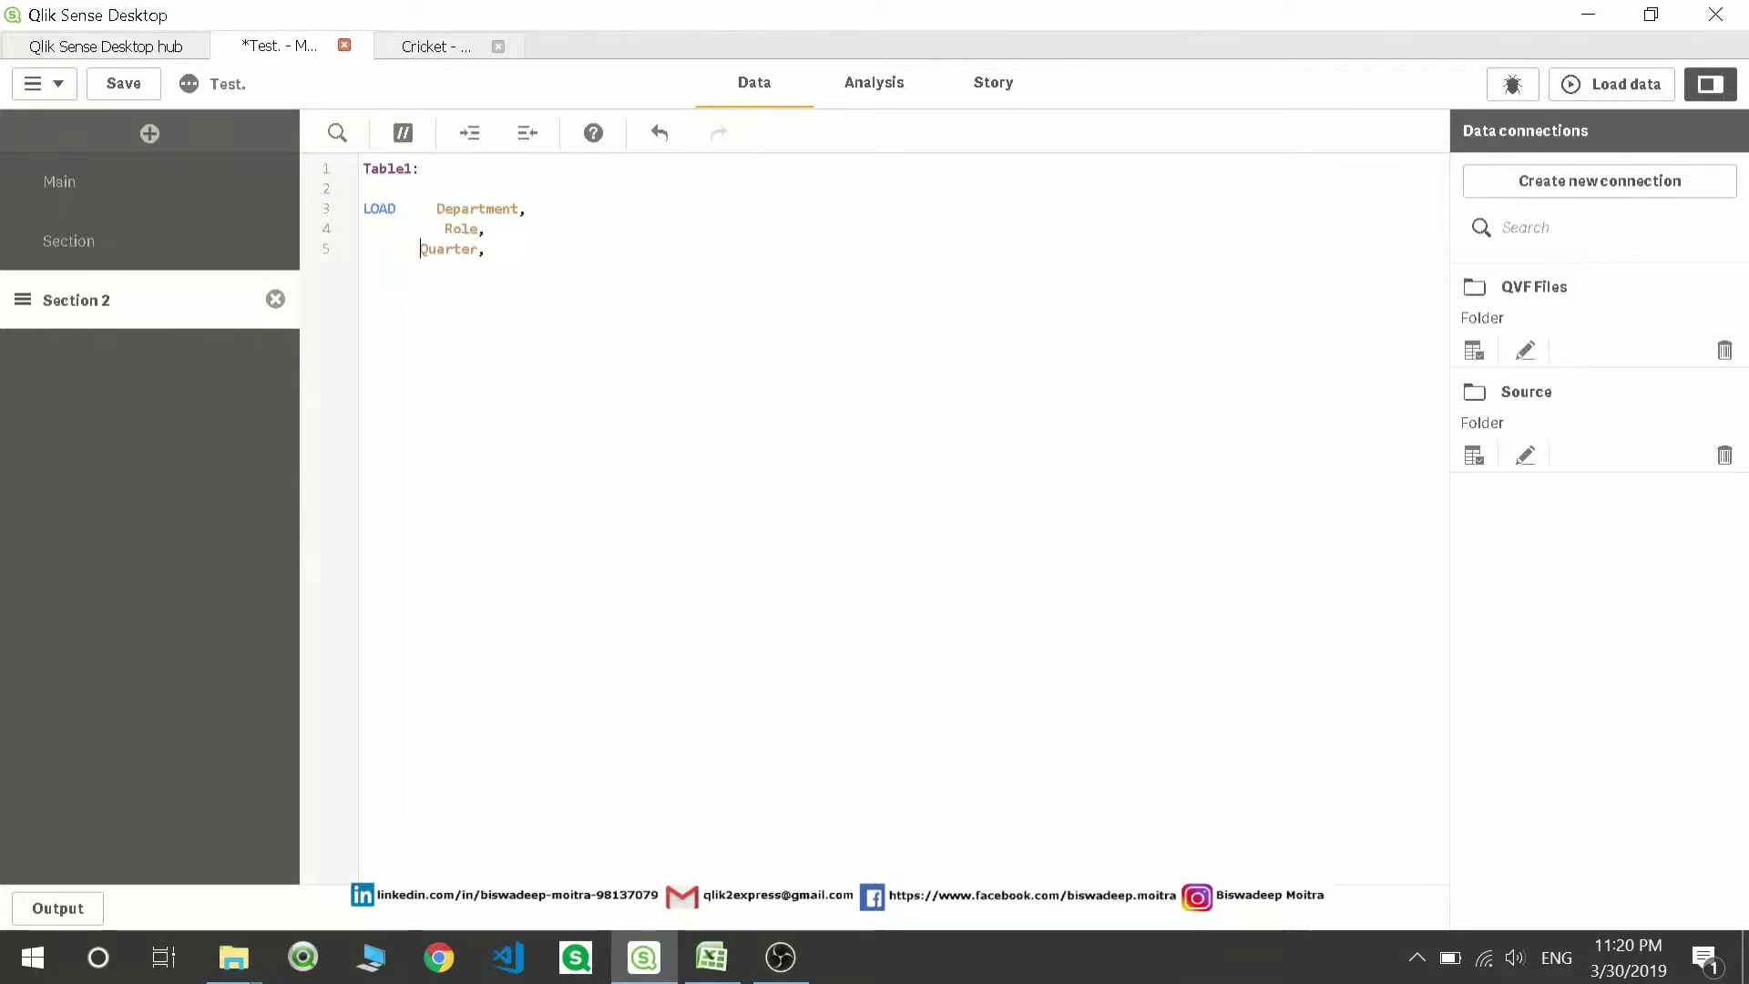
left_click_drag(502, 249, 401, 209)
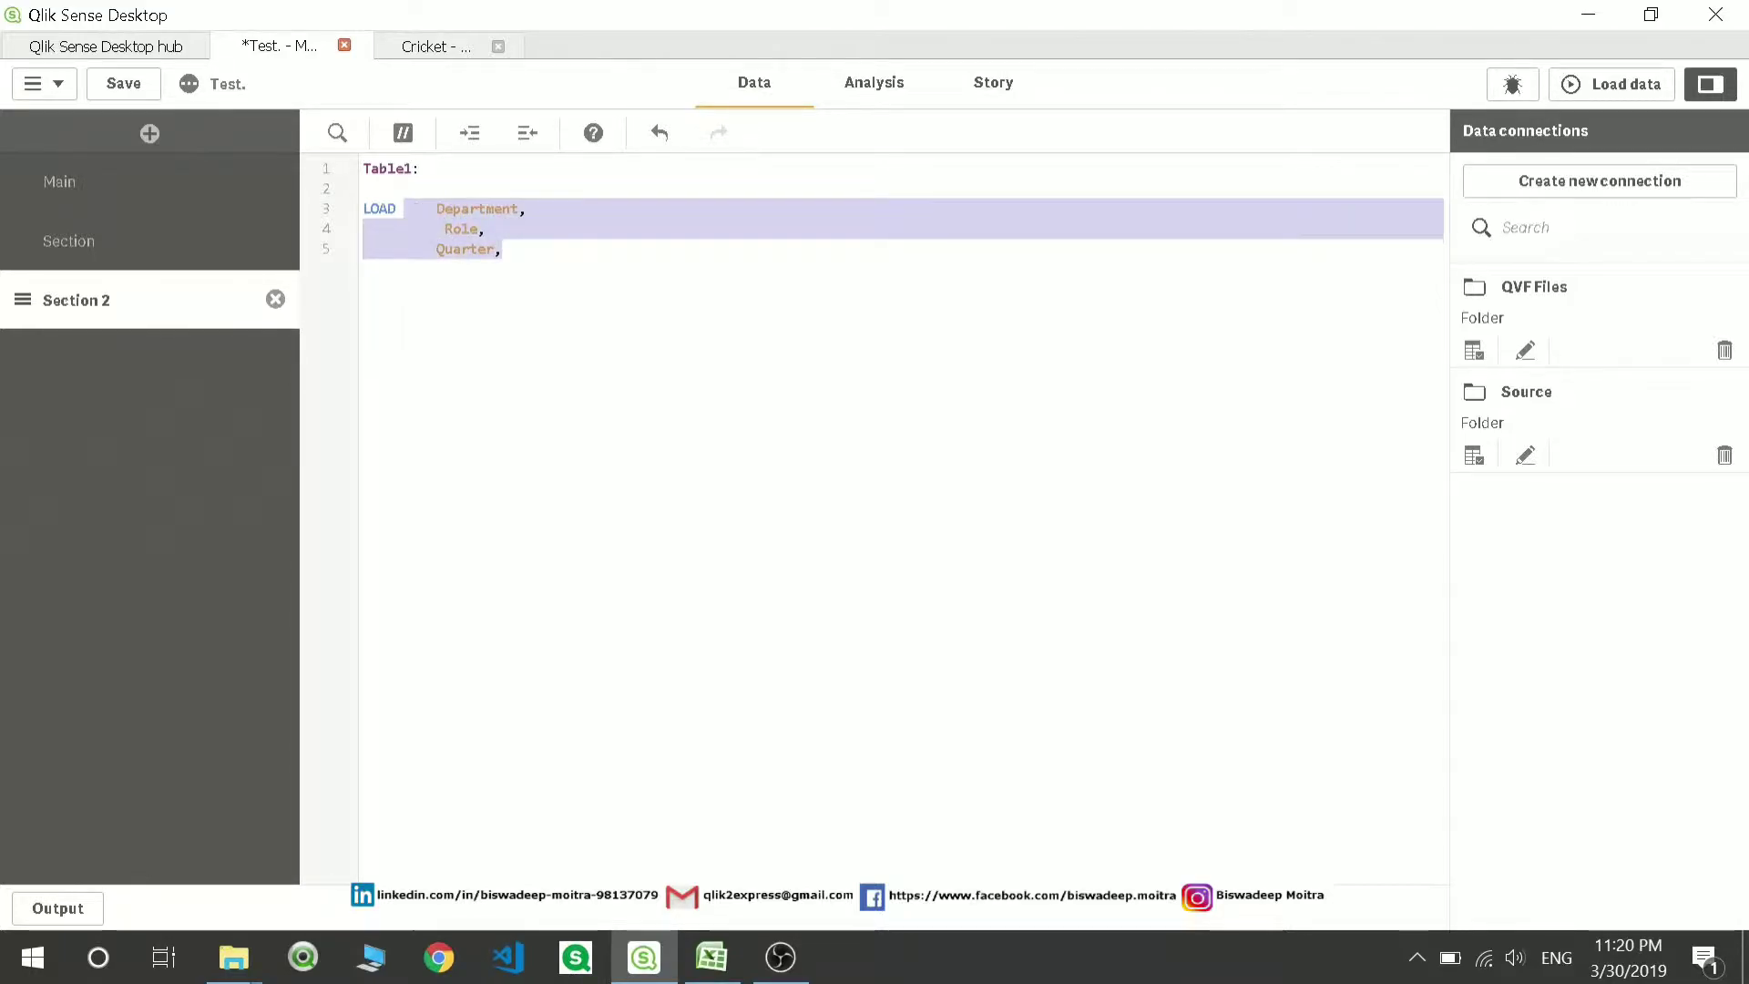
type("*")
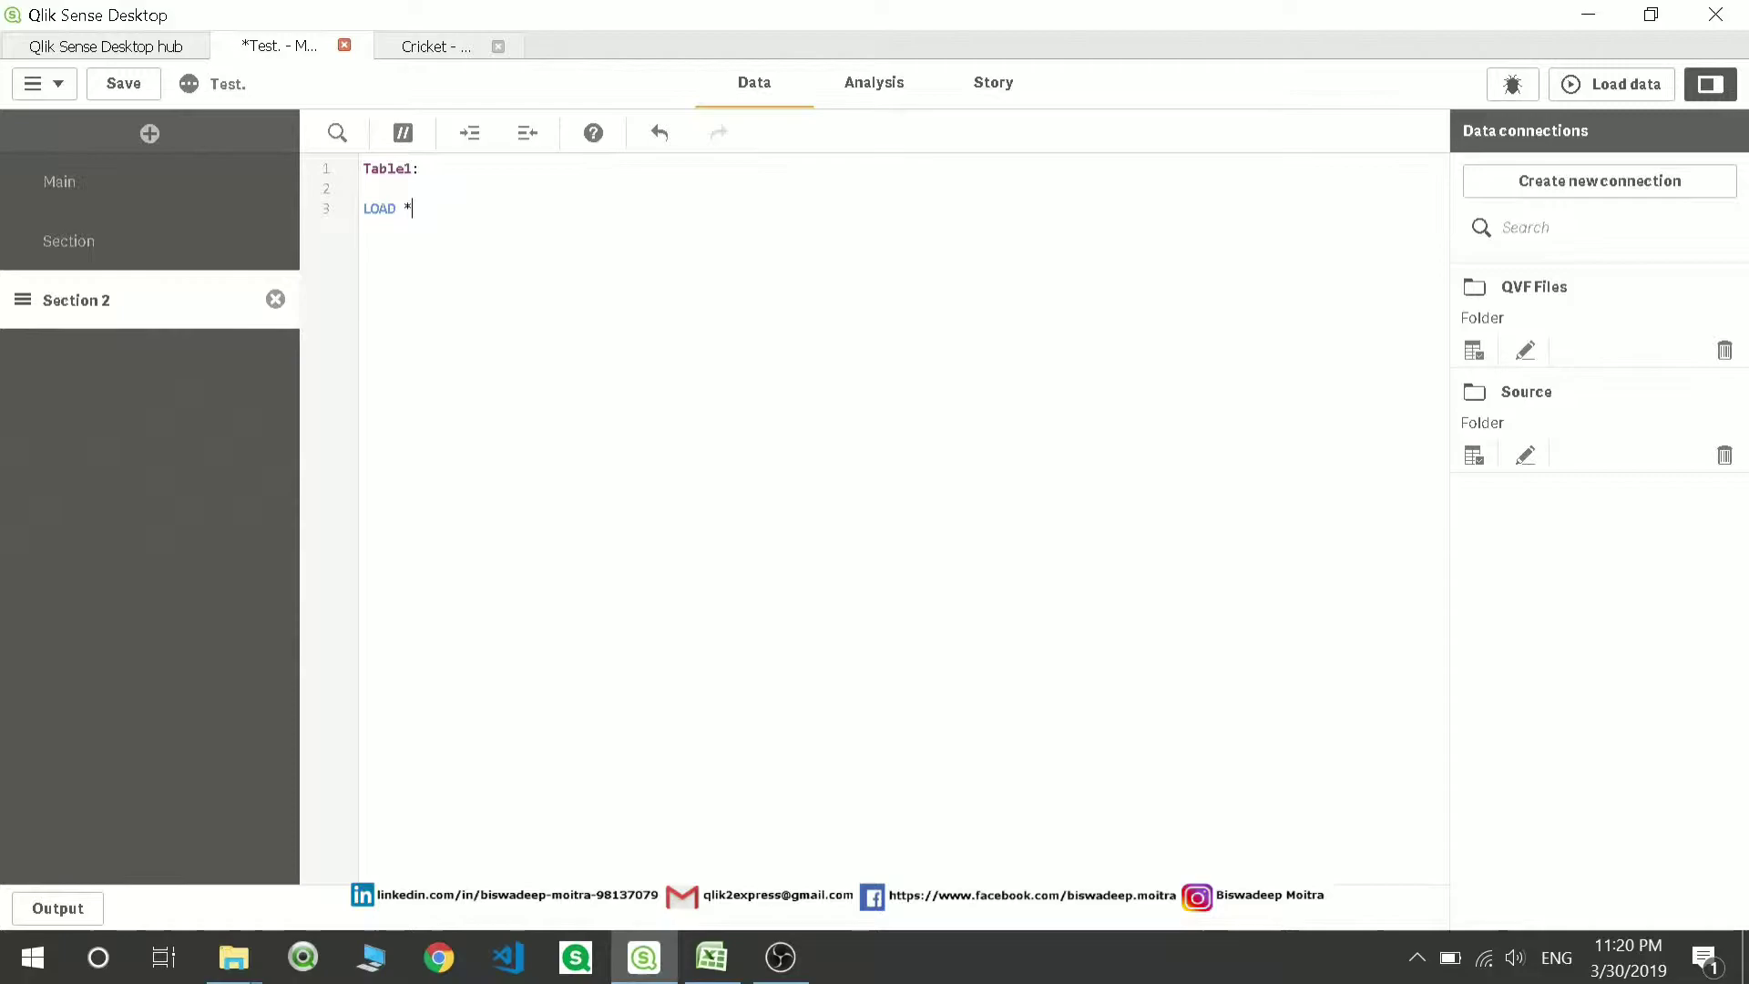
Add 'Resident Emp;' below LOAD *, checking the Emp table name in the first section
key("Return")
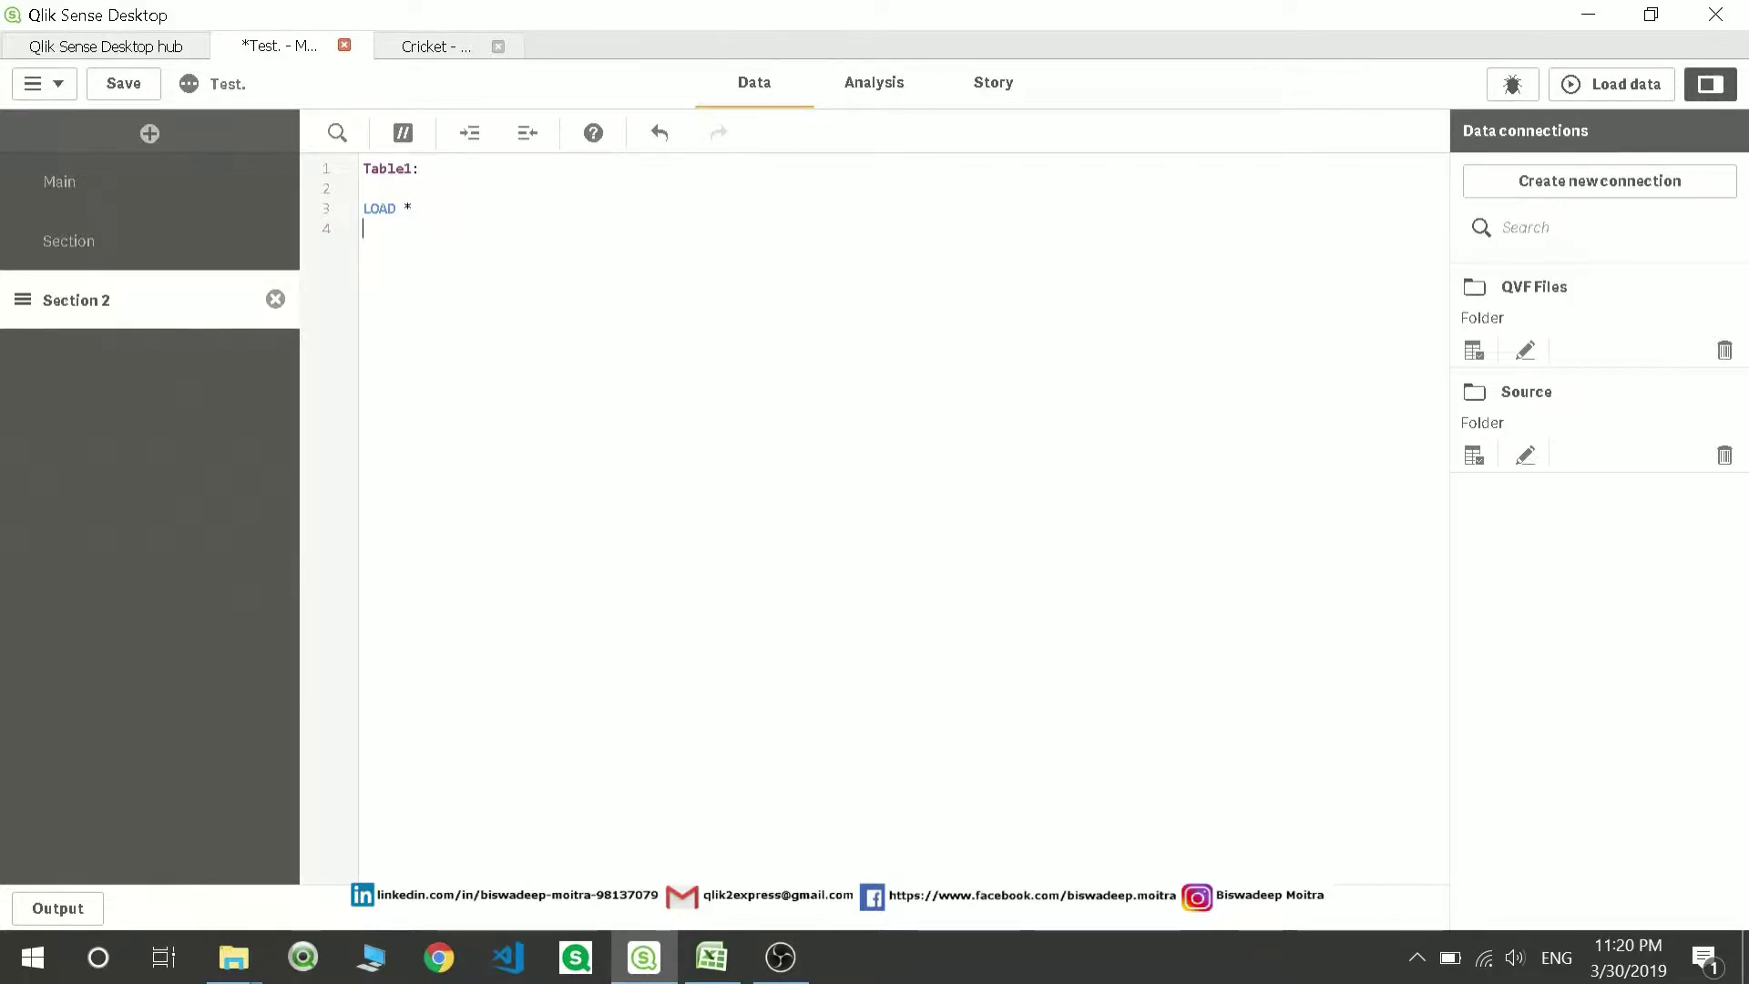
type("Res")
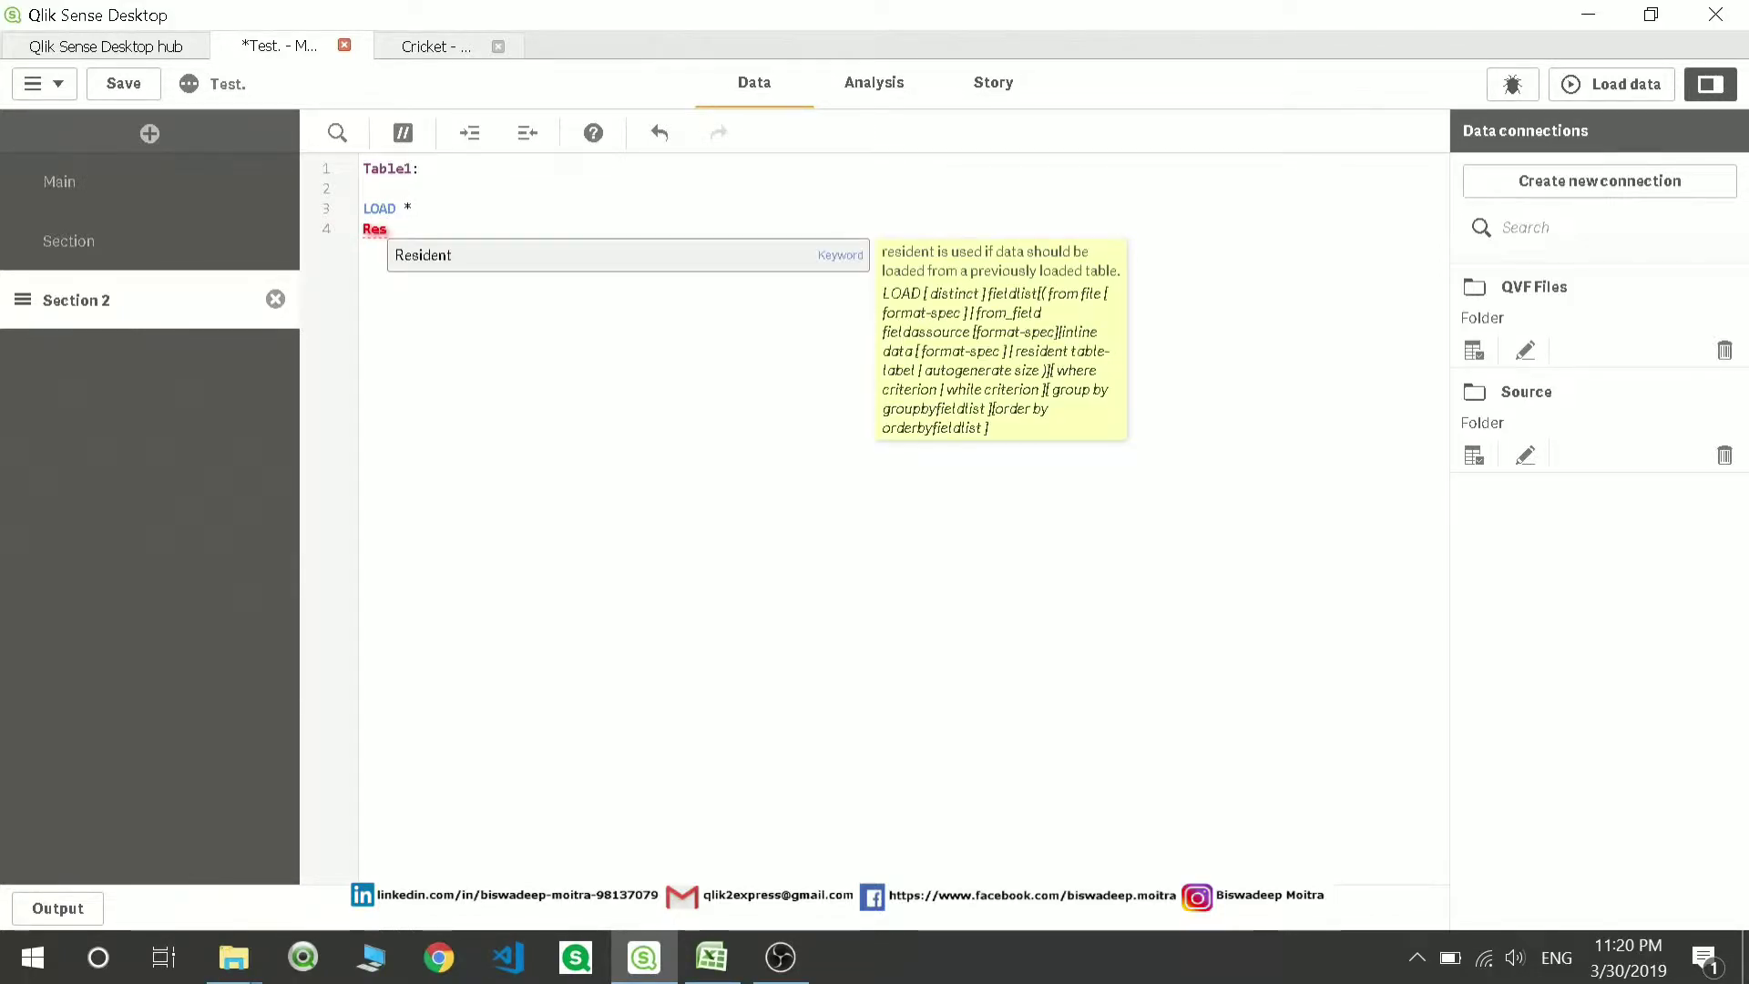
left_click(451, 258)
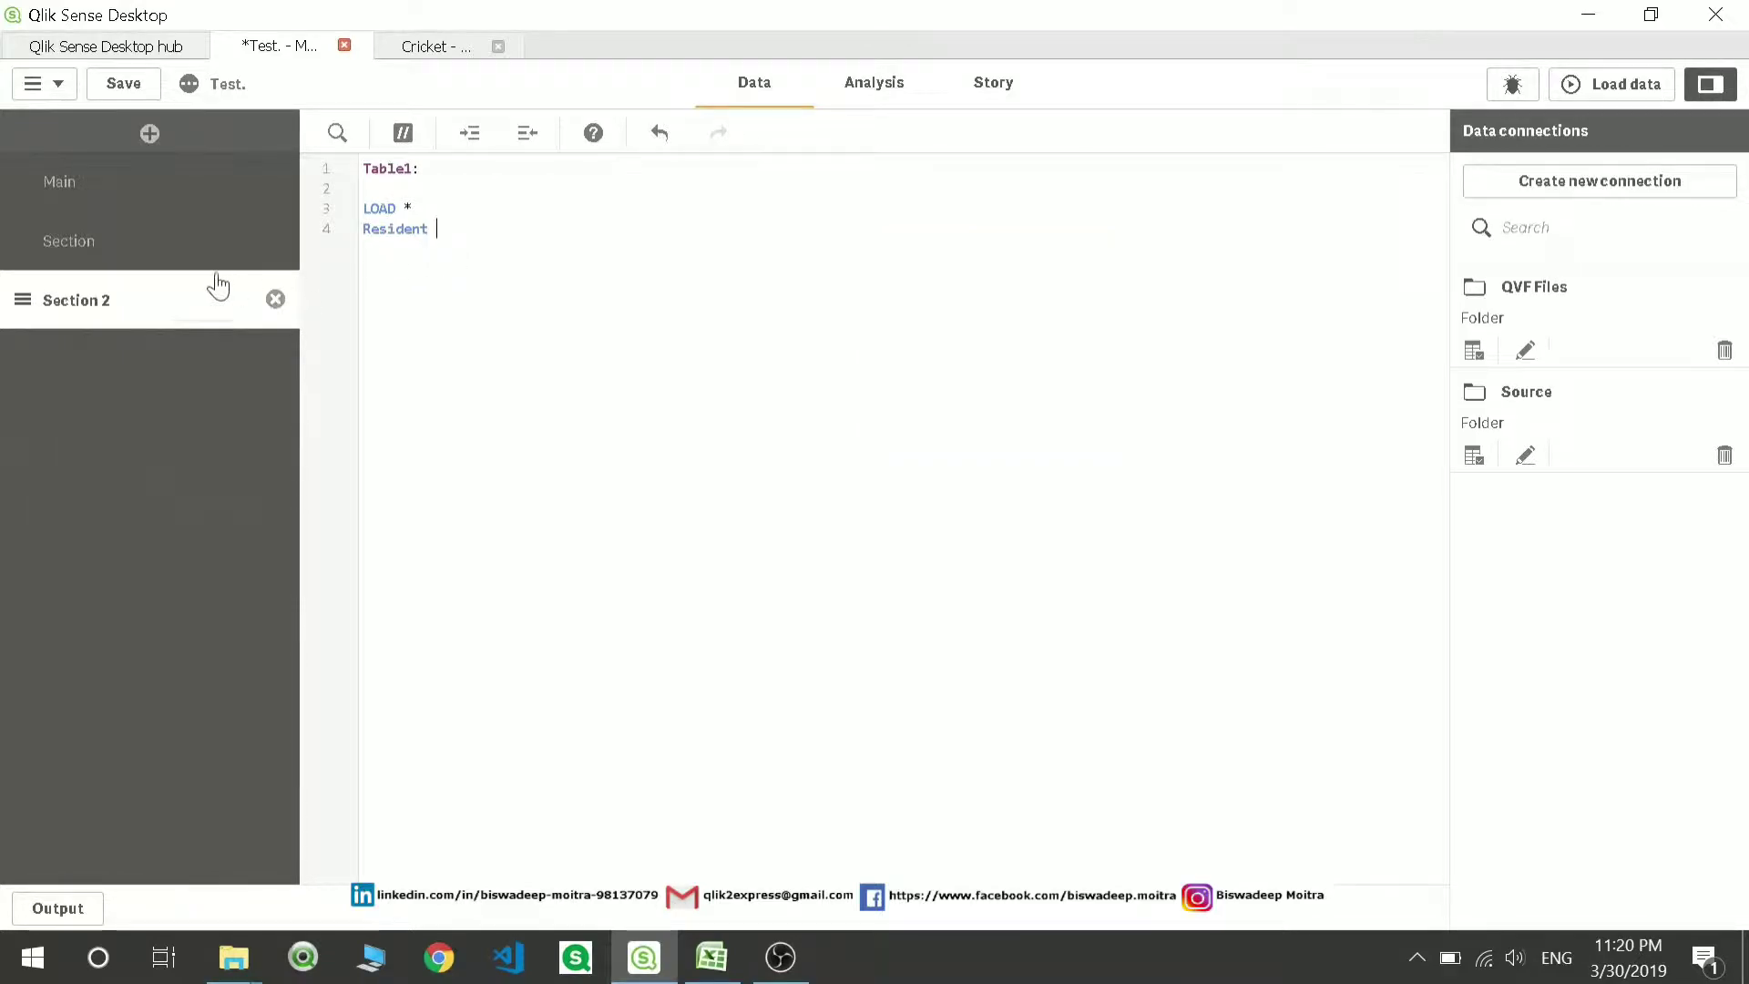
left_click(172, 255)
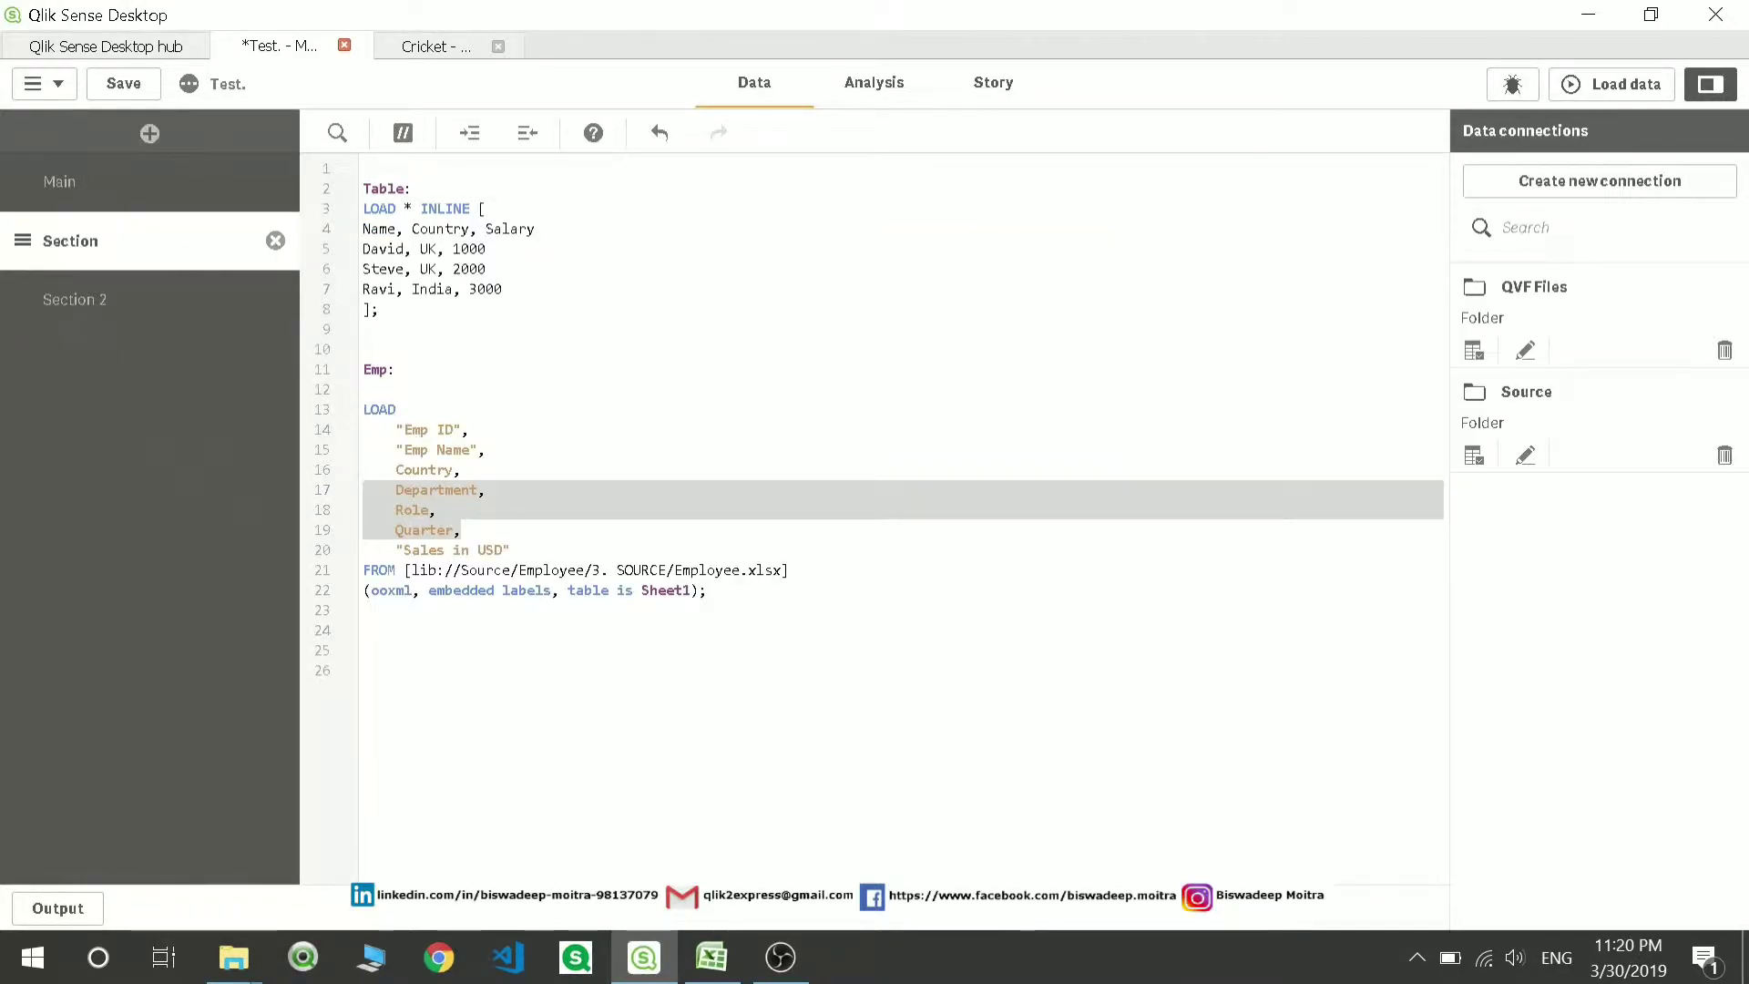
left_click(363, 389)
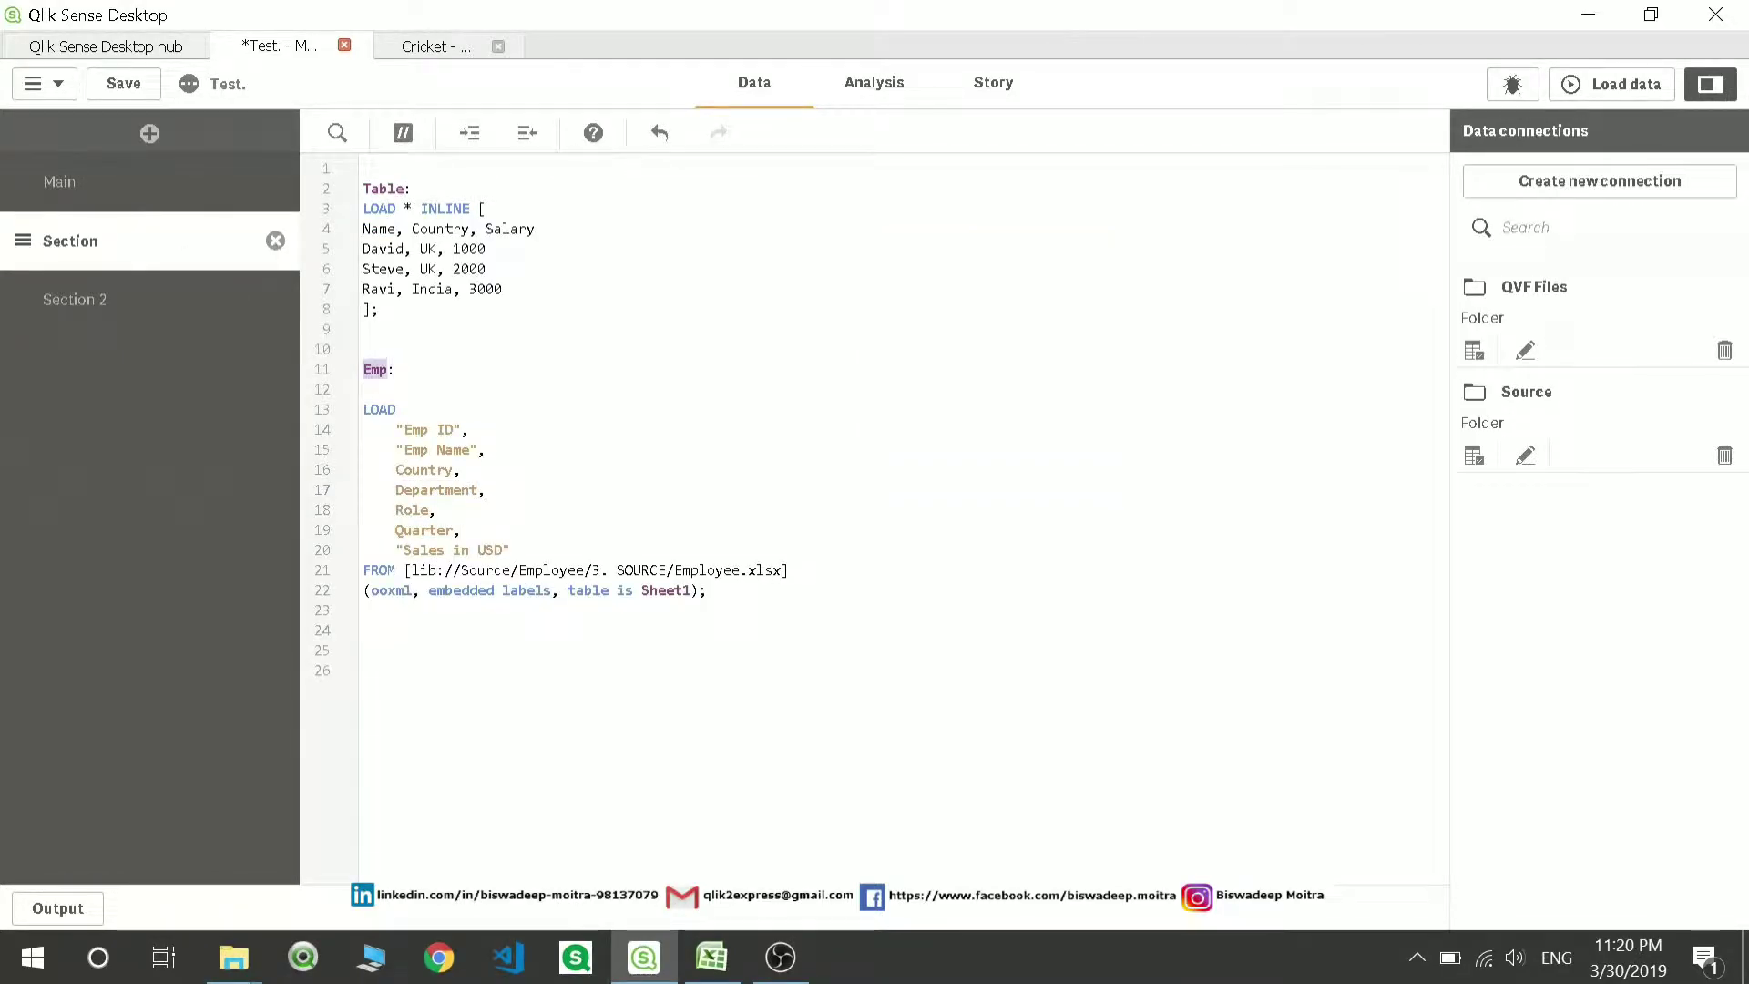
left_click(182, 309)
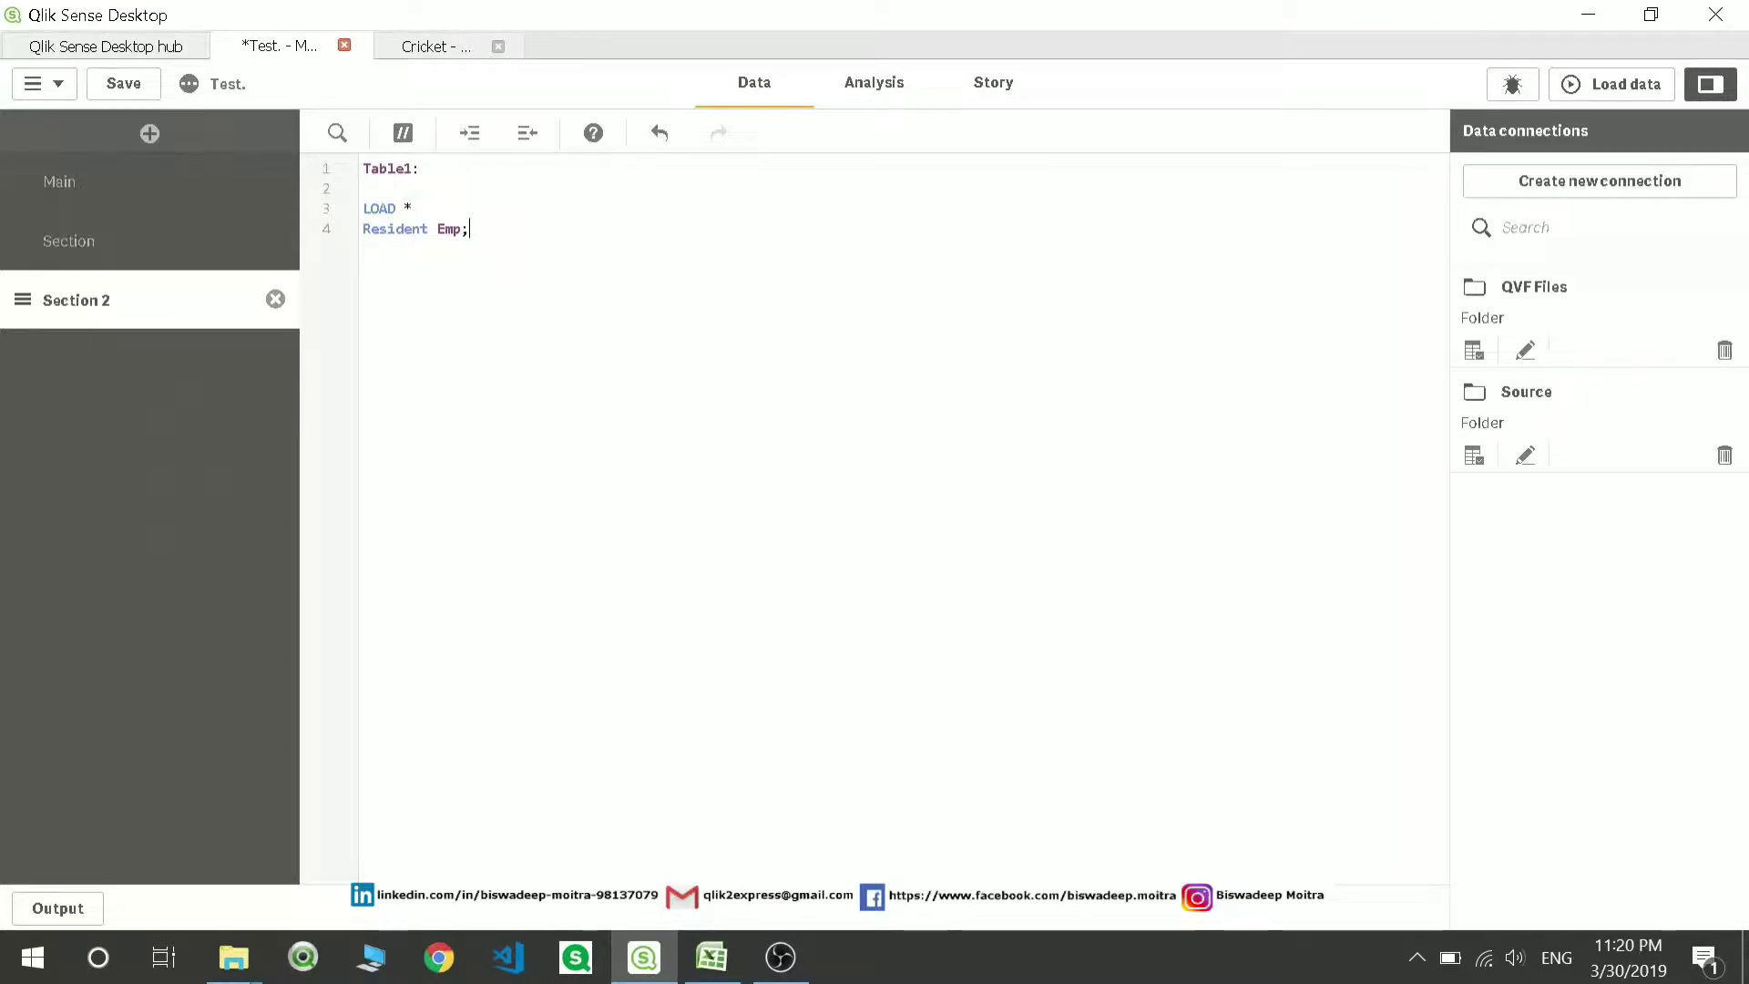
left_click(75, 246)
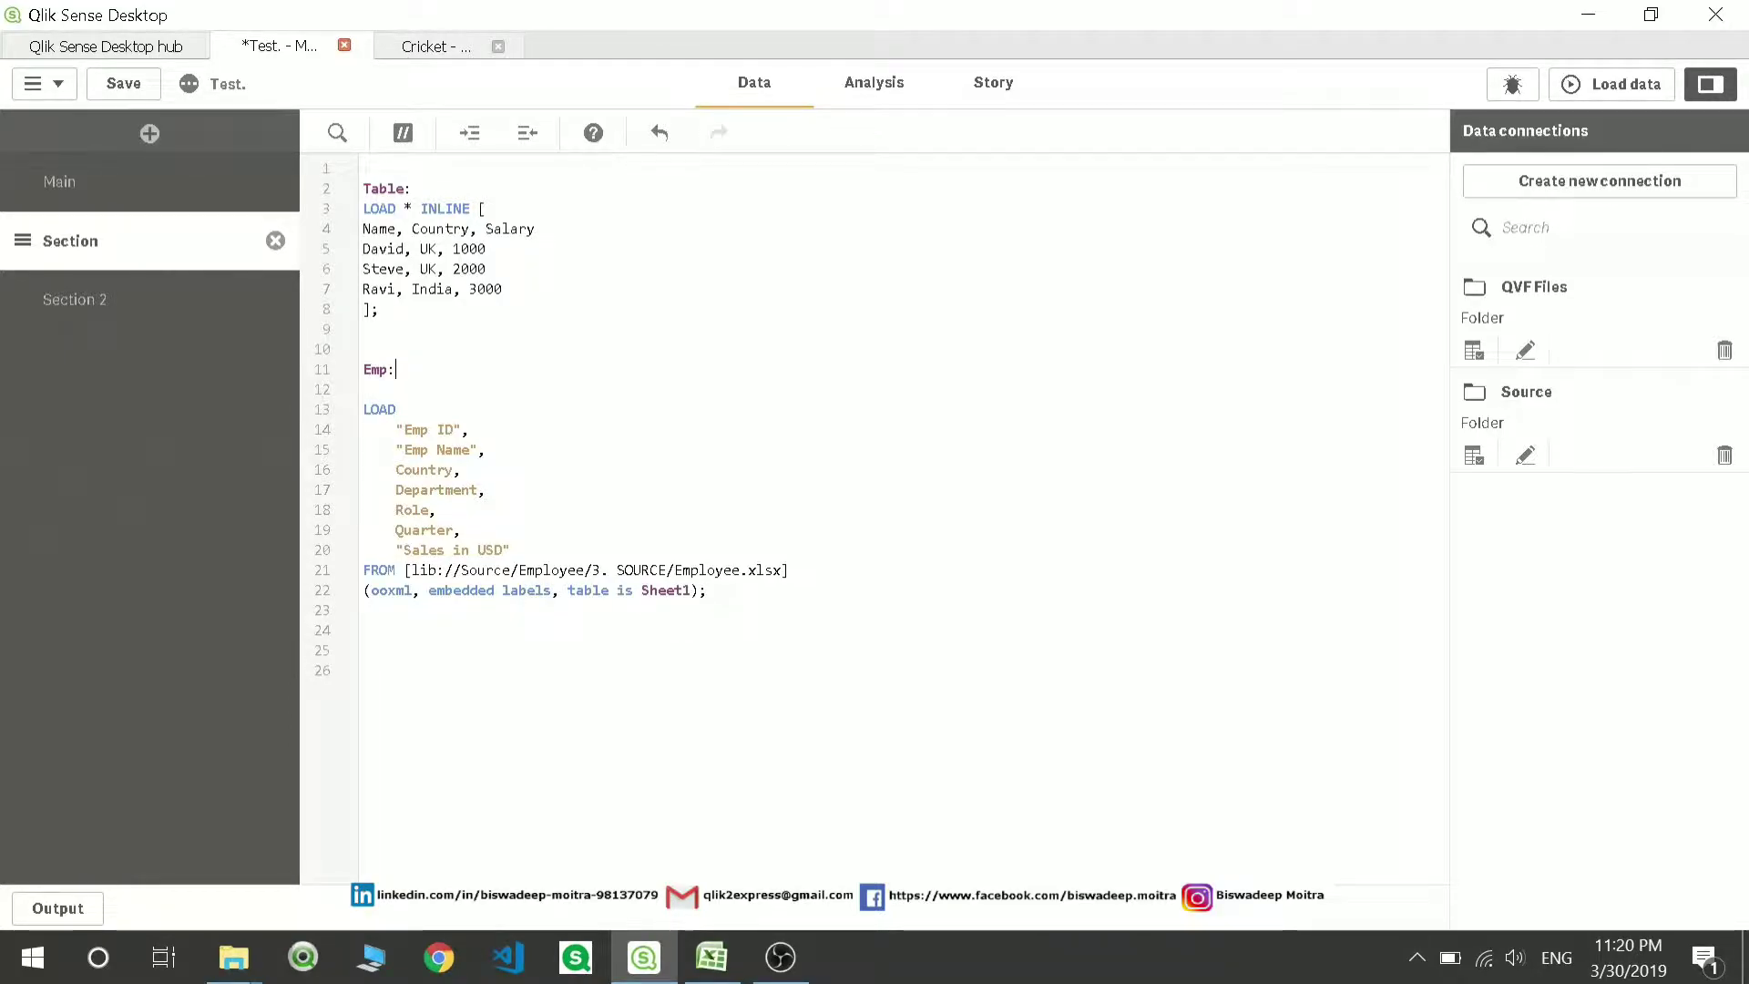
Insert 'Qualify *;' as the first line of the Section script and reload the data
left_click(364, 329)
key("Return")
key("Return")
left_click(364, 389)
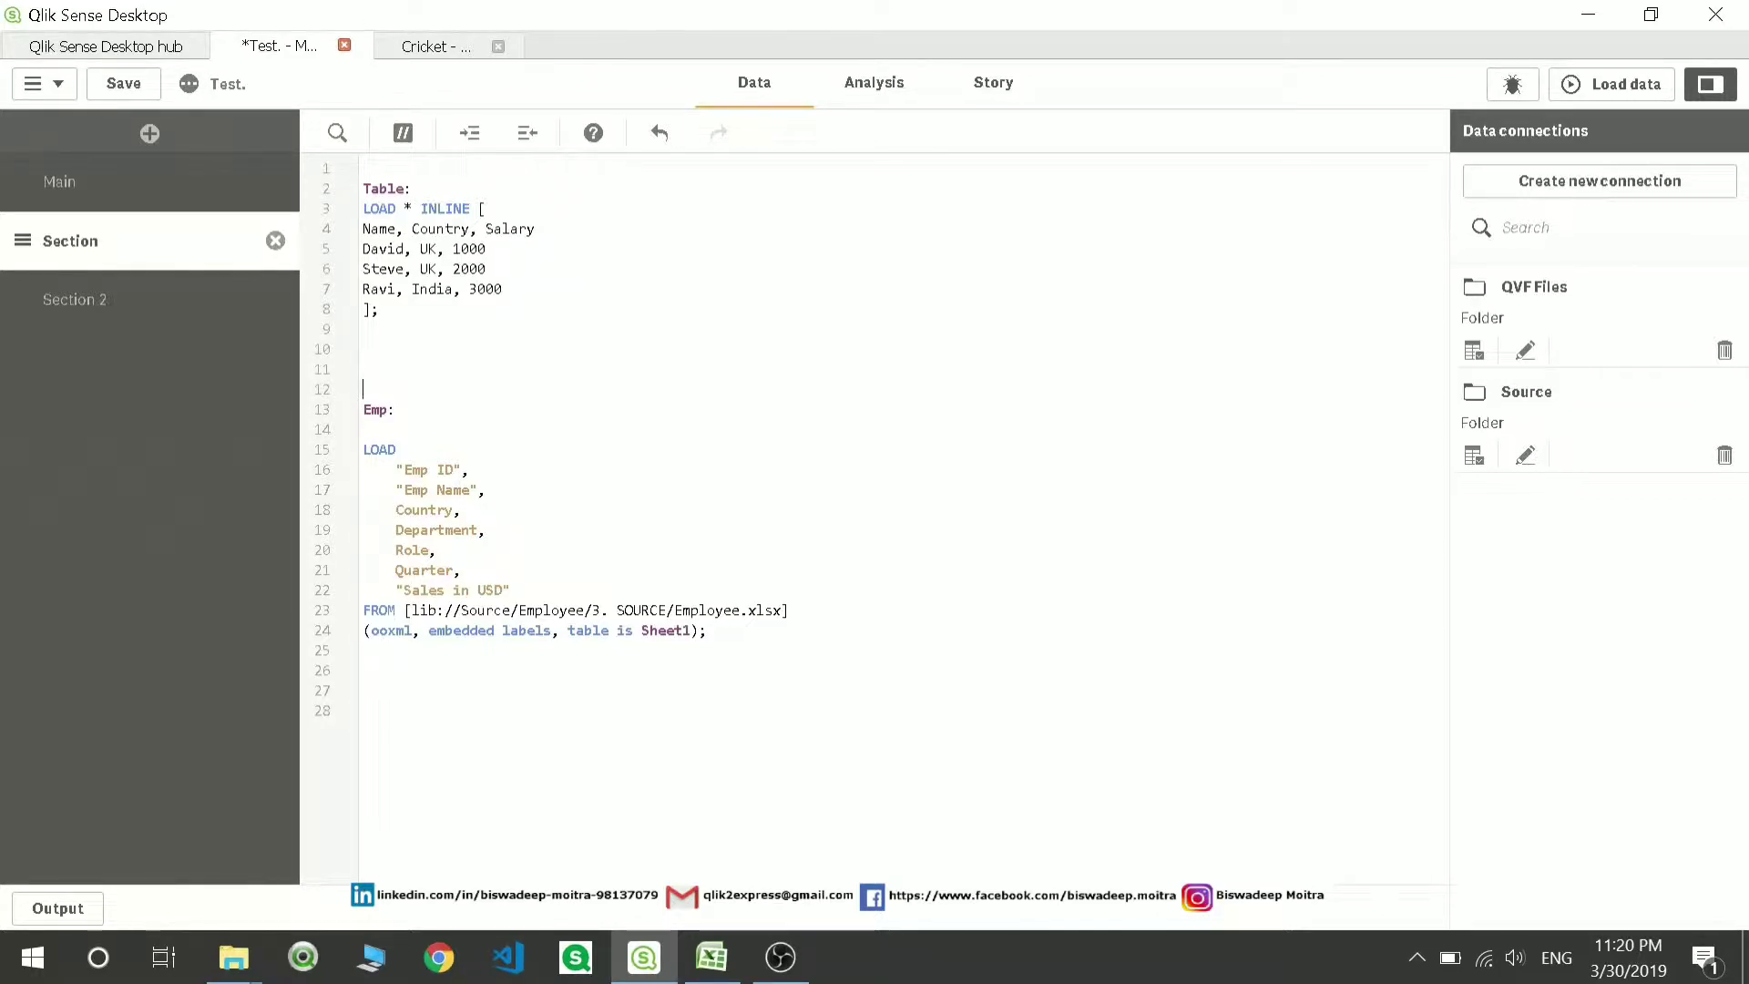
left_click(363, 168)
key("Return")
type("Qu")
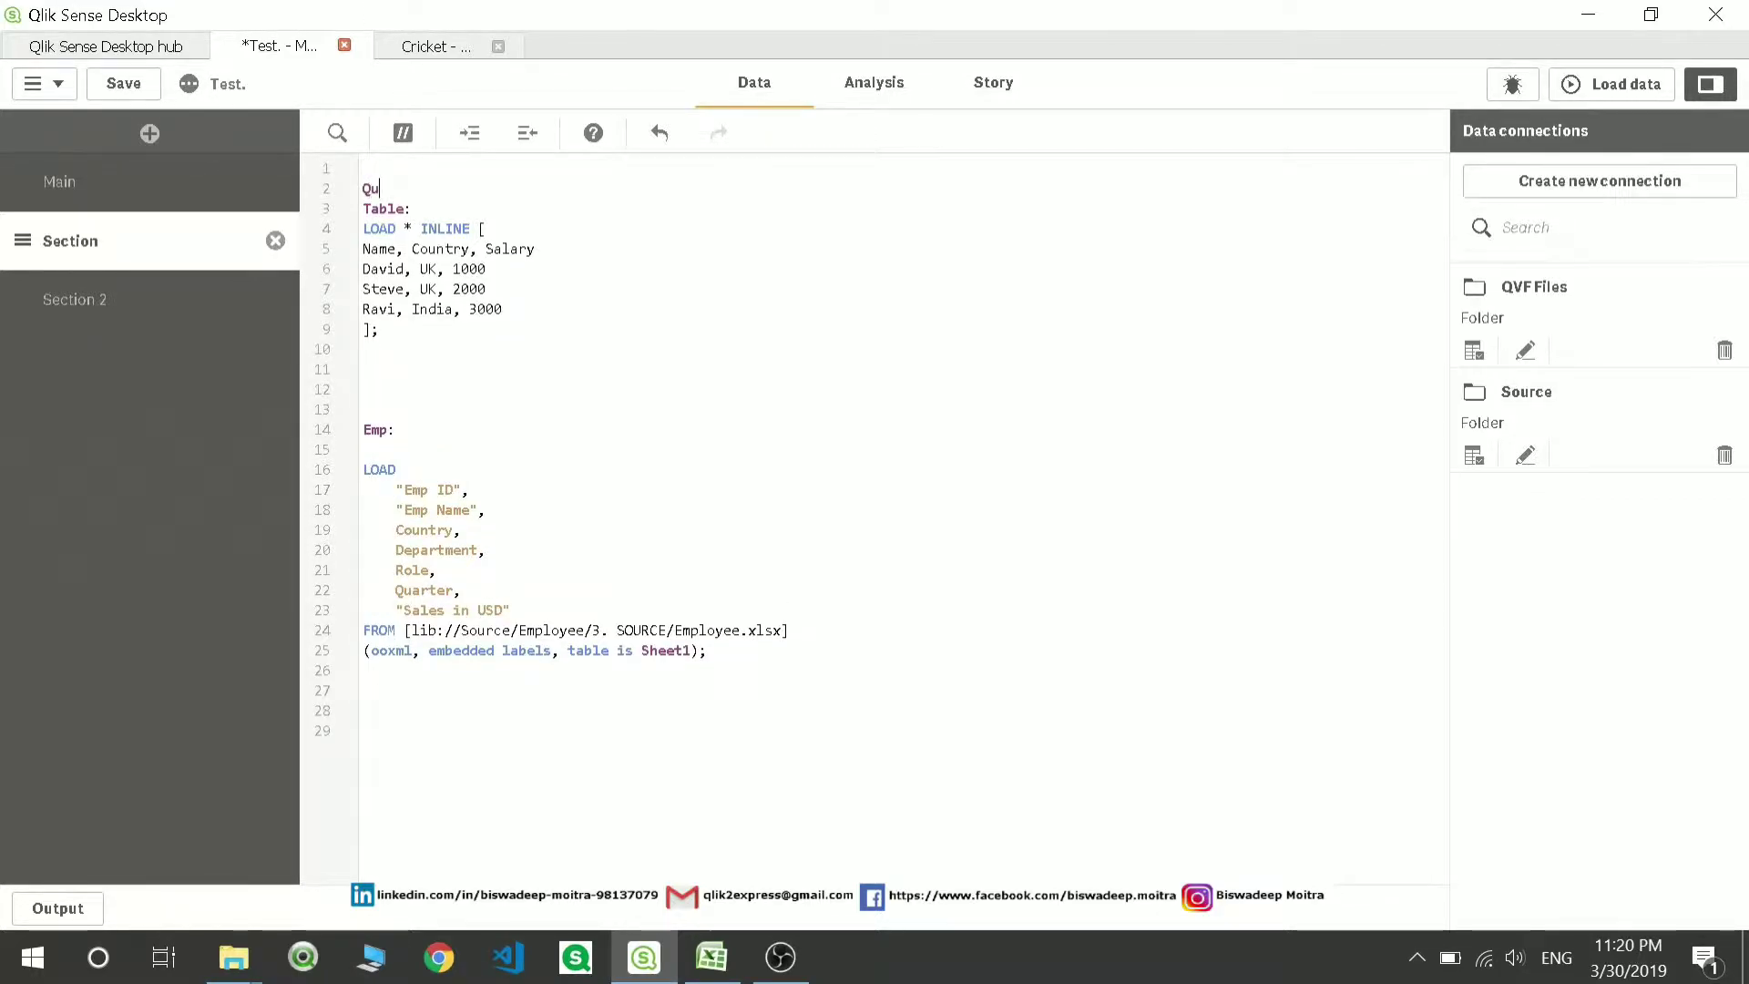
type("a")
left_click(431, 218)
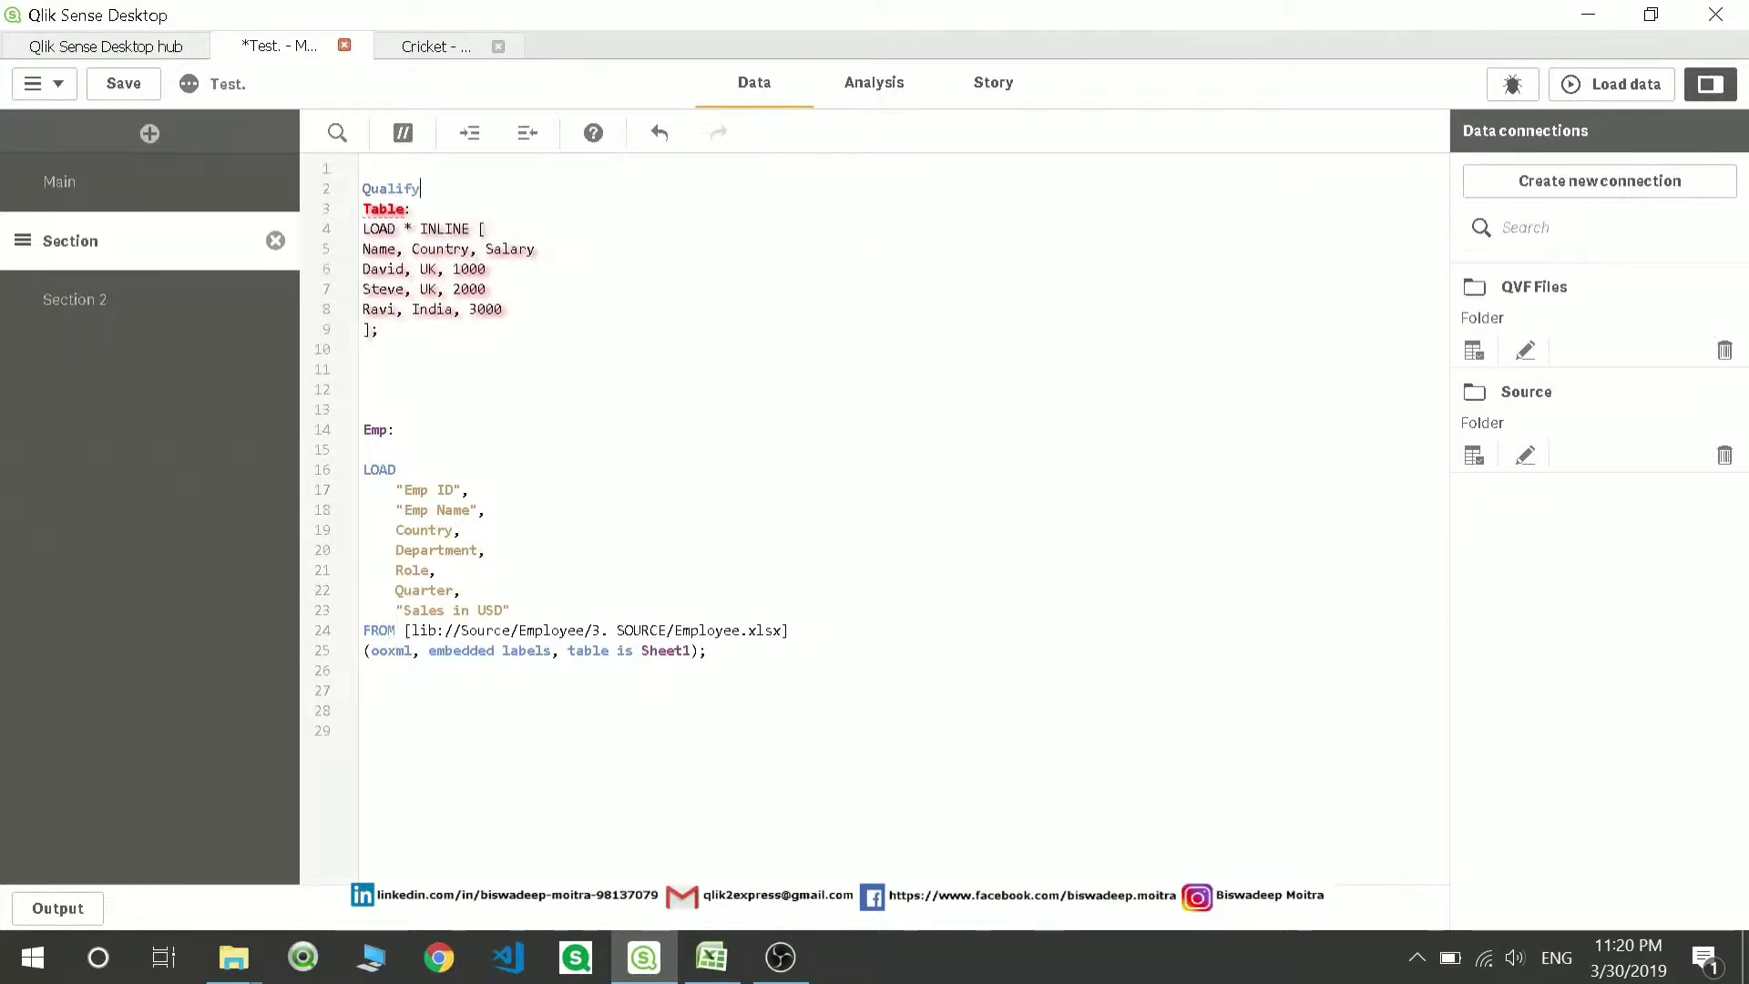
type("*")
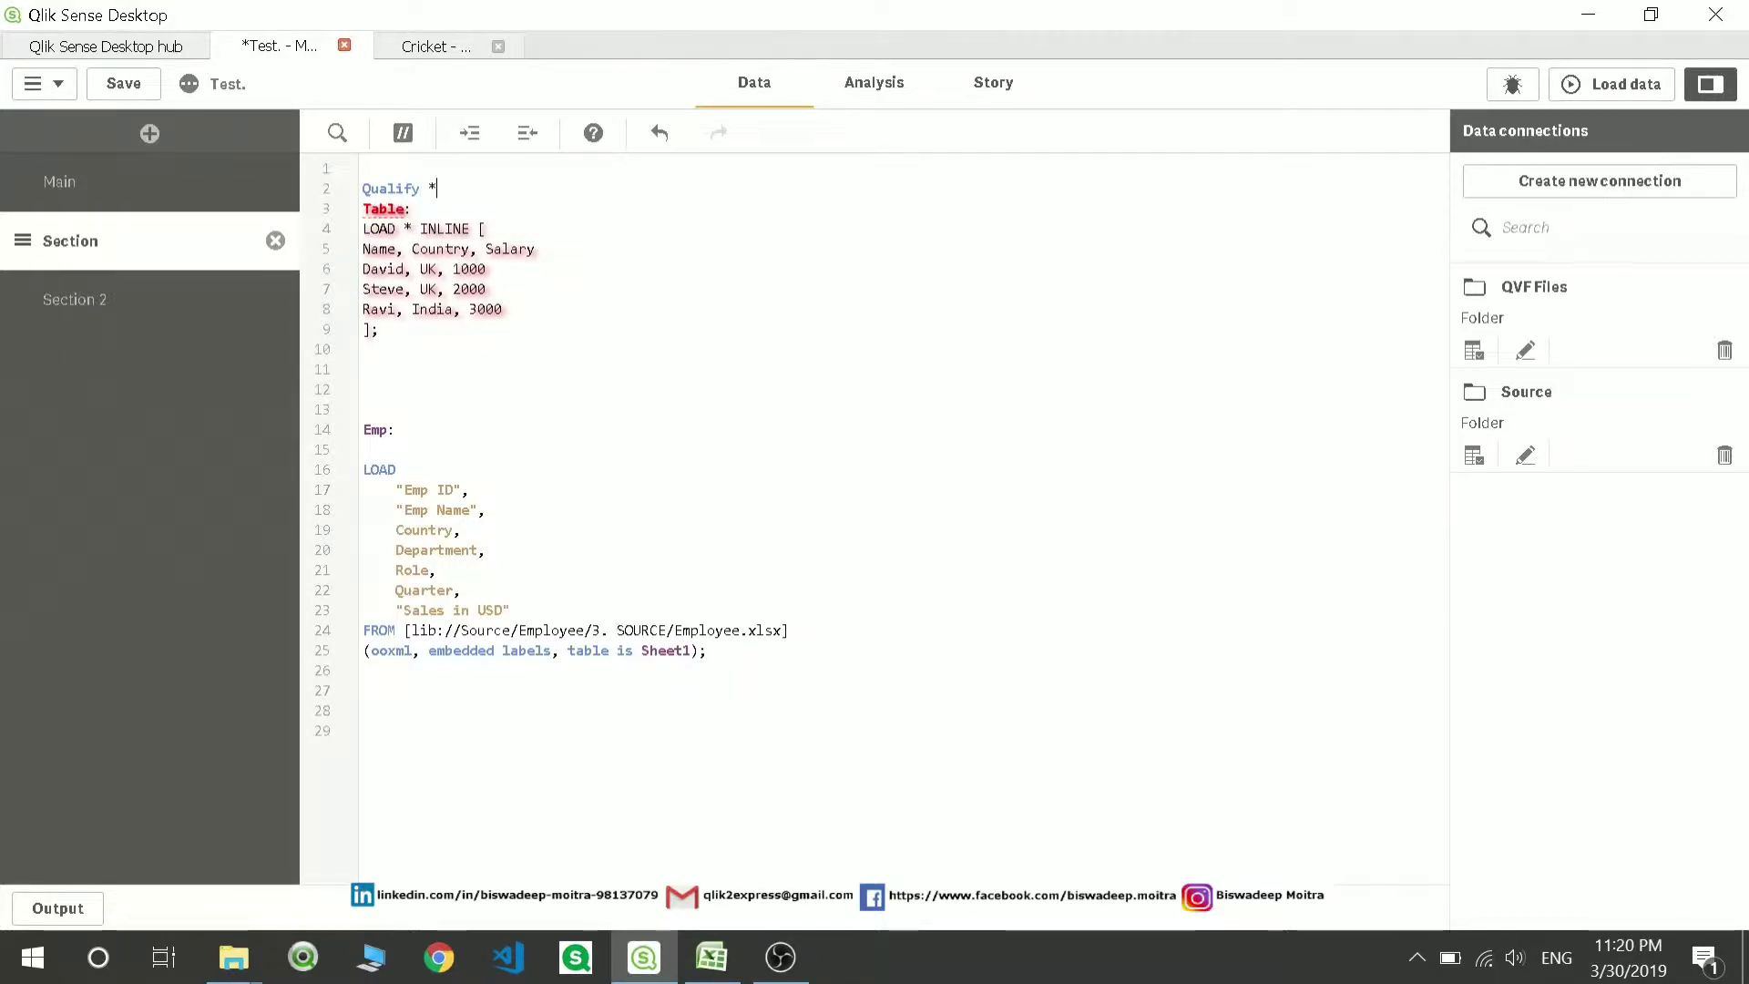
left_click(1626, 83)
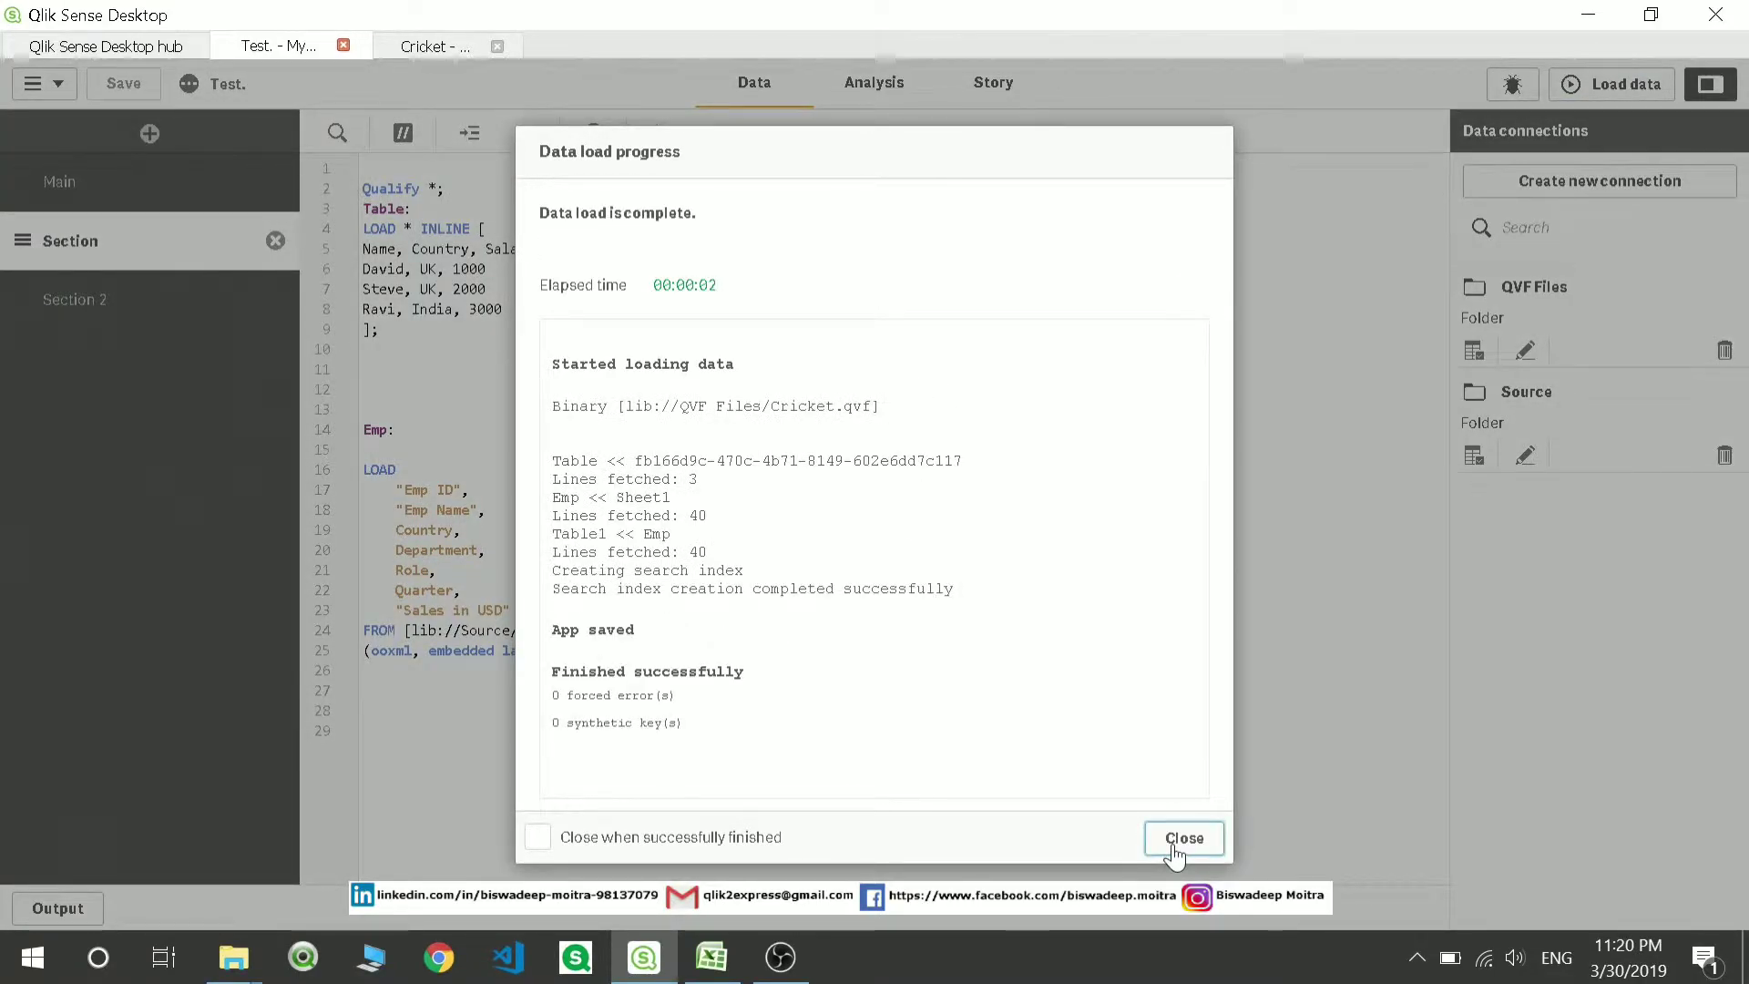
Close the load report and open the data model viewer
left_click(1173, 850)
left_click(66, 95)
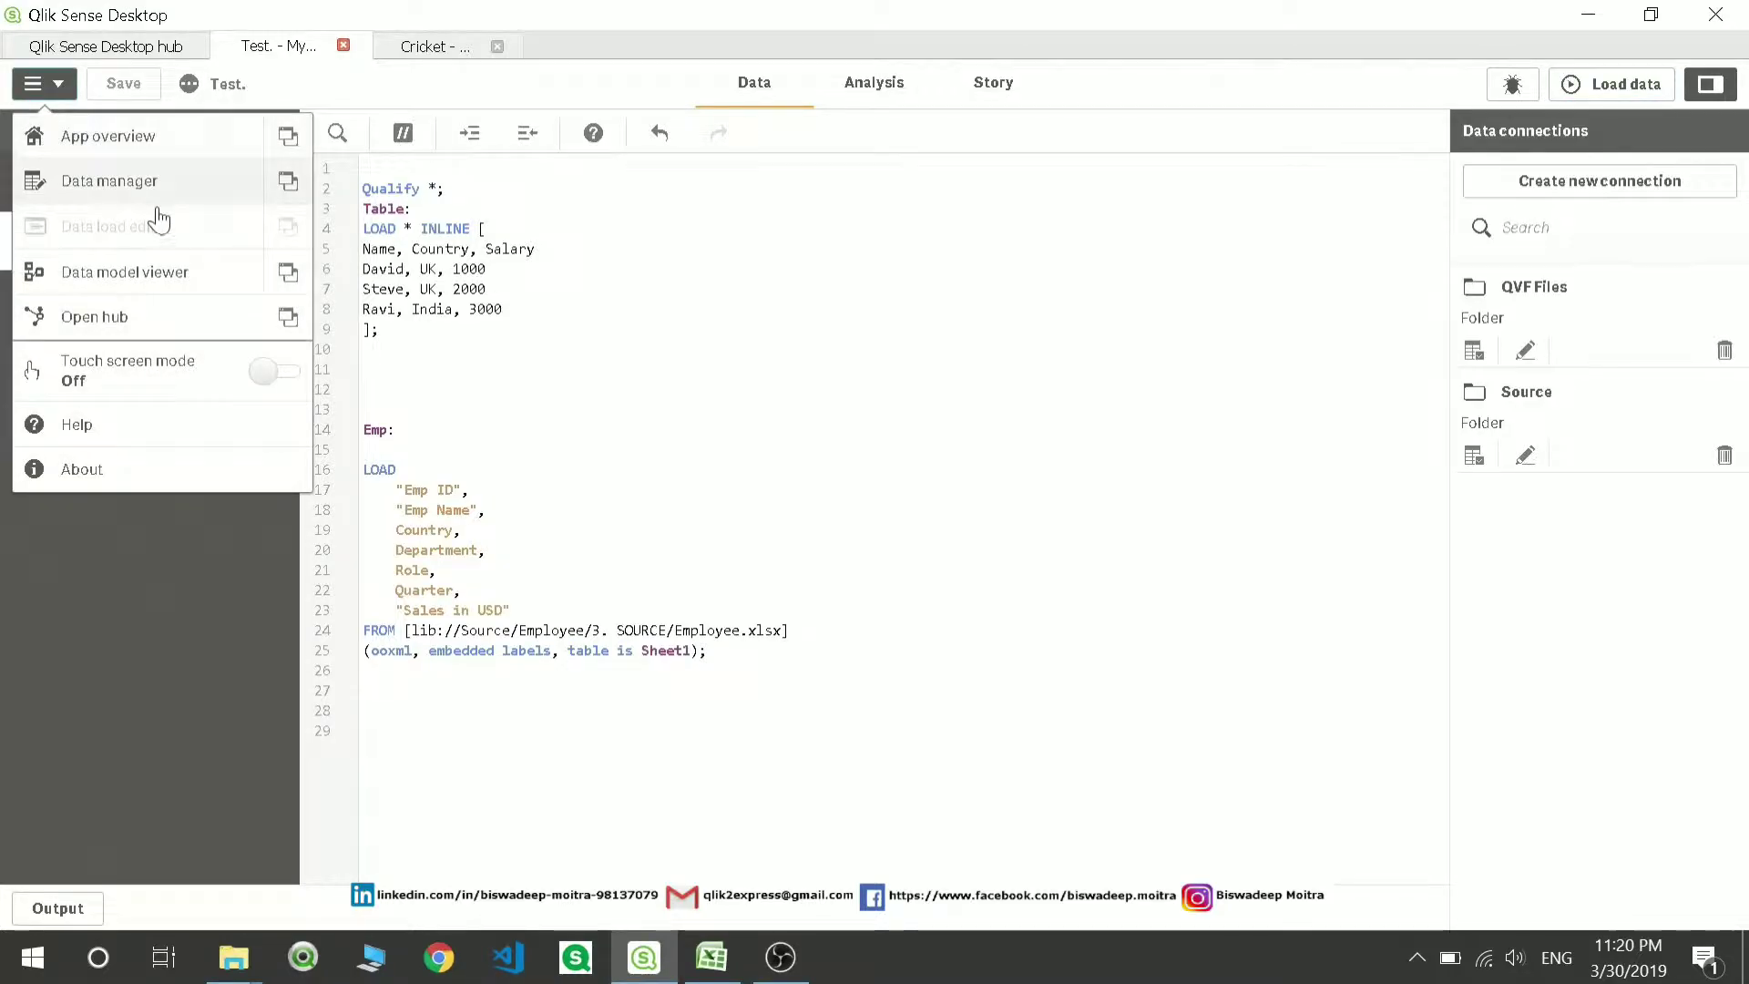
left_click(182, 270)
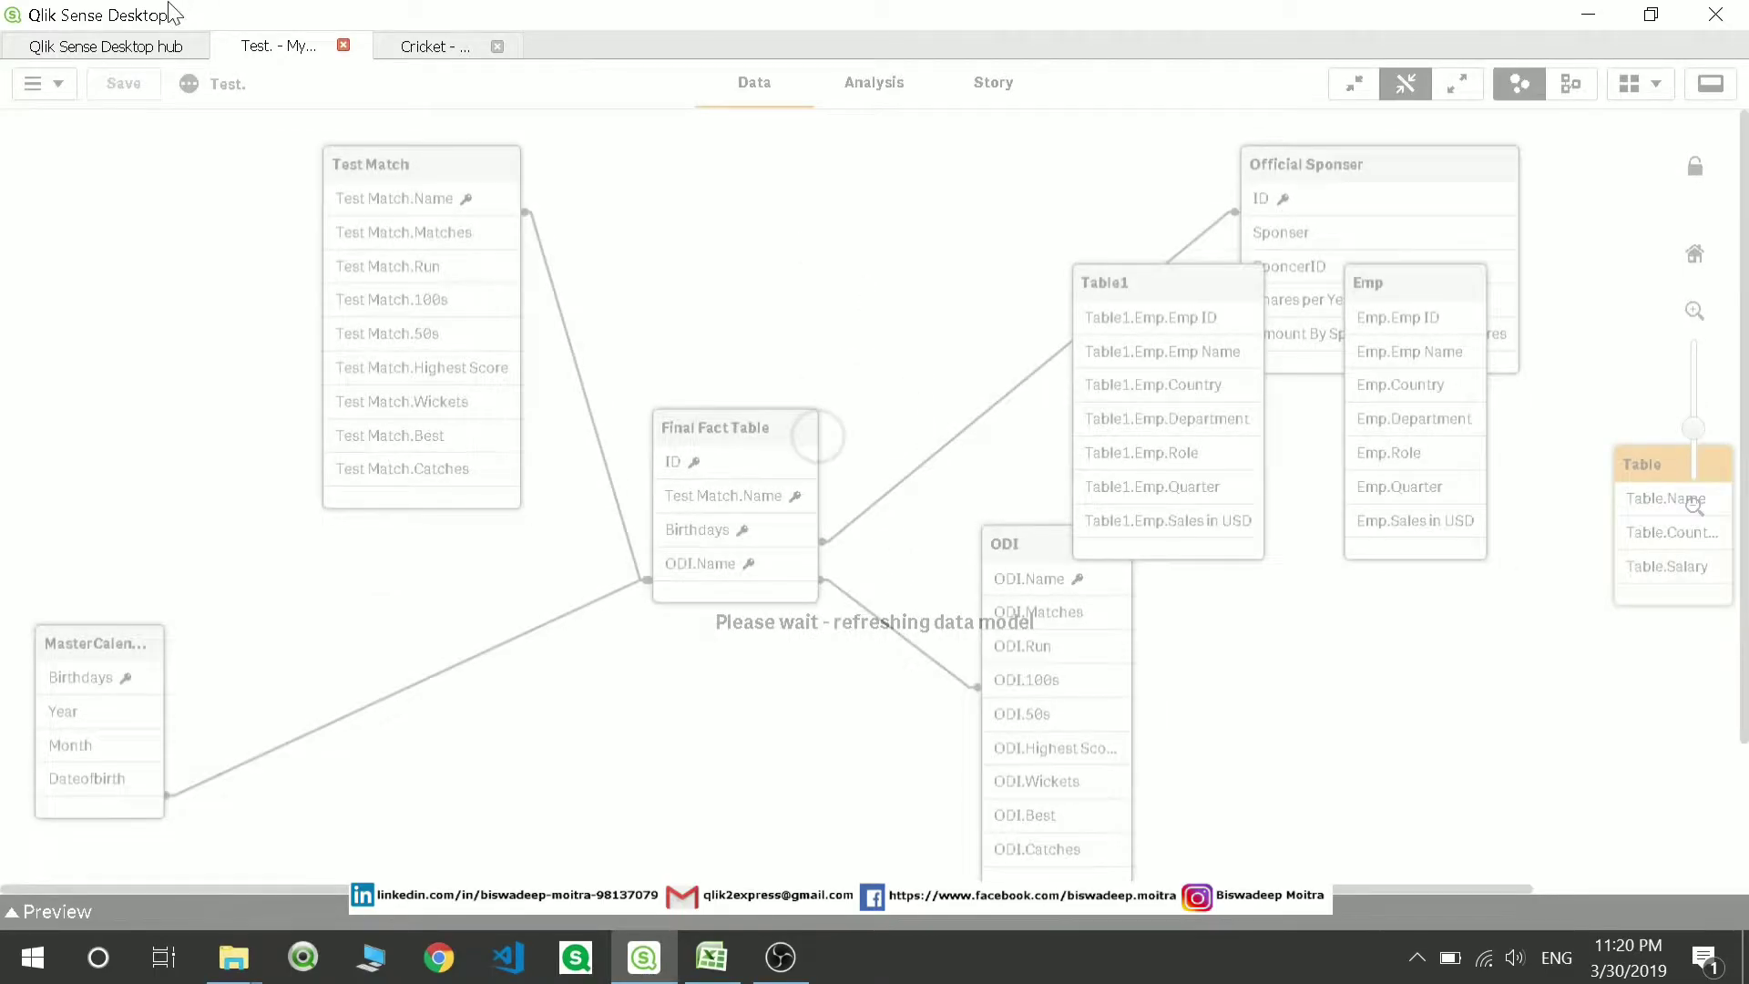
Delete the Binary load of Cricket.qvf and its blank lines from the Main section
left_click(37, 83)
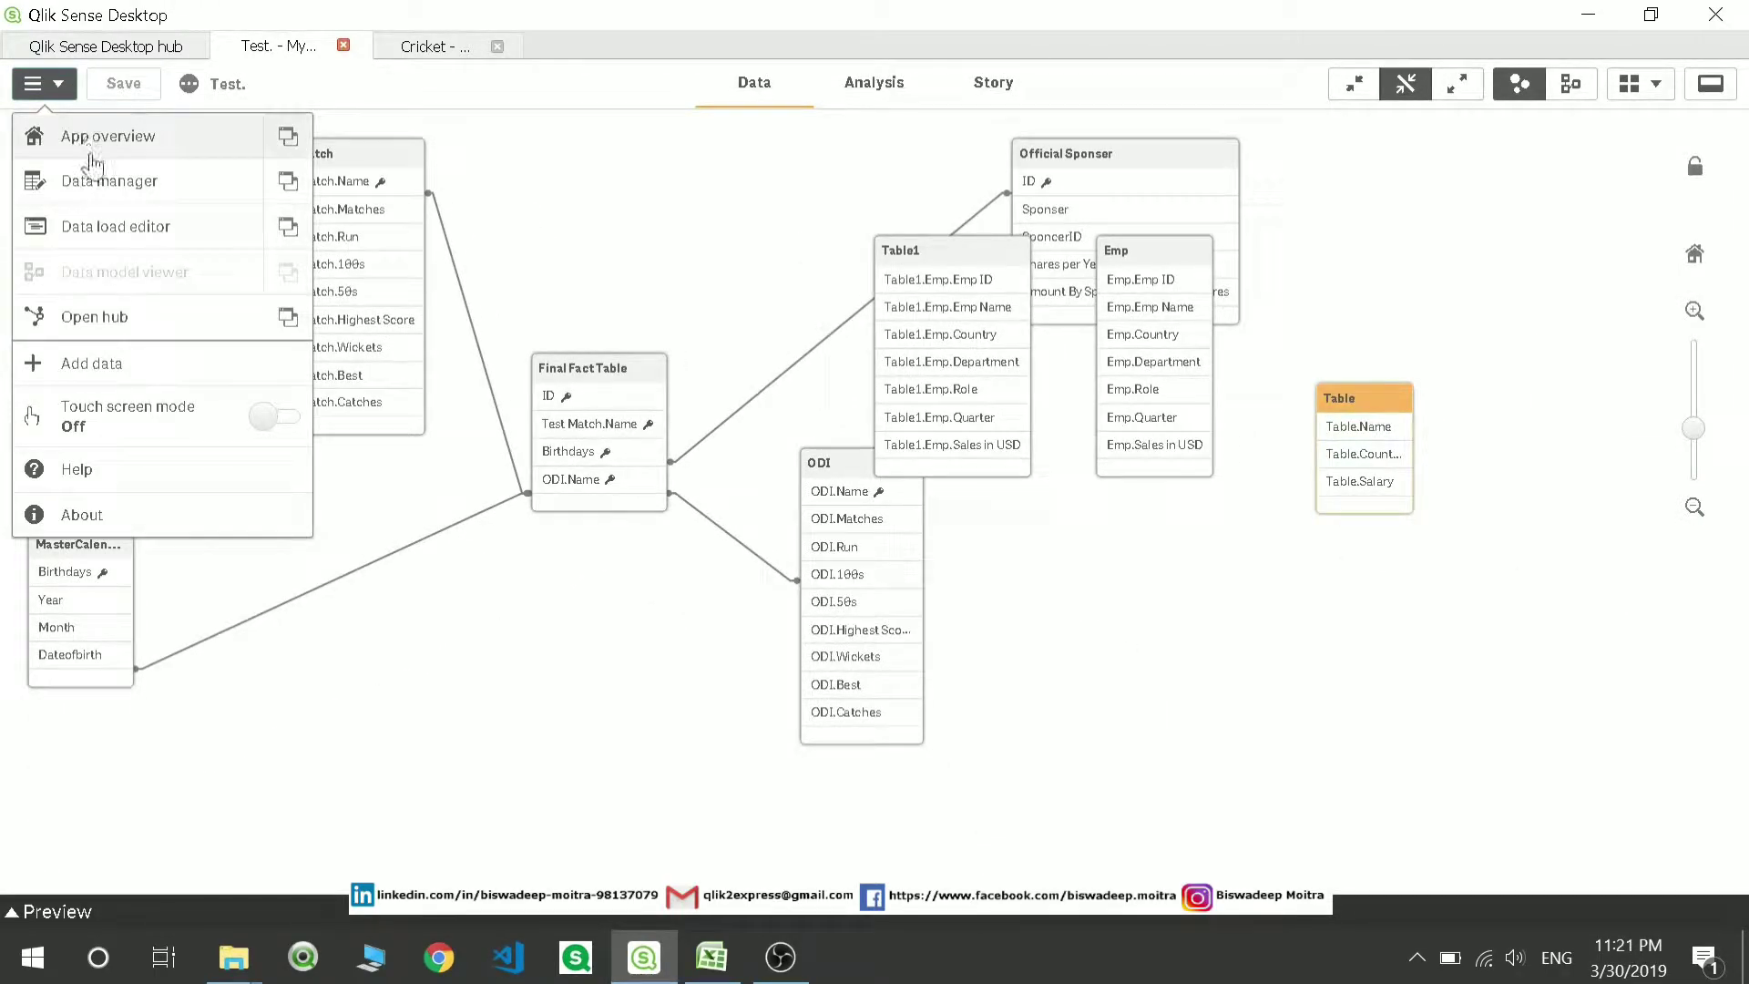
left_click(50, 225)
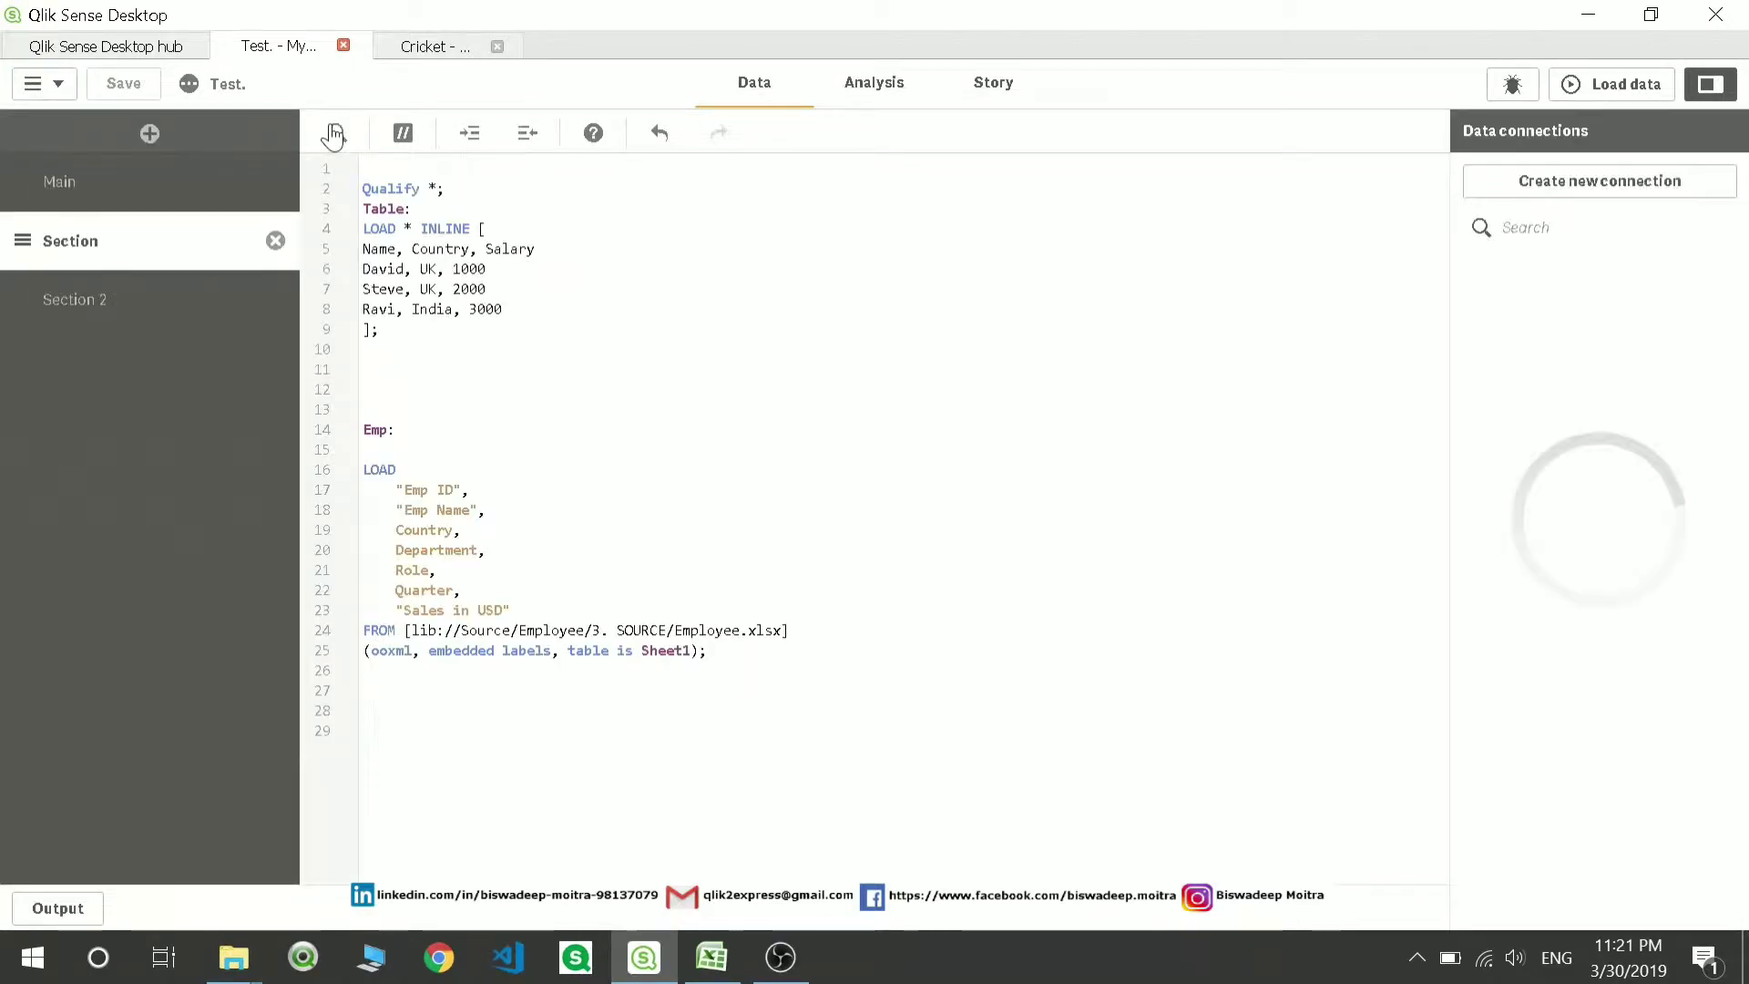
left_click(64, 182)
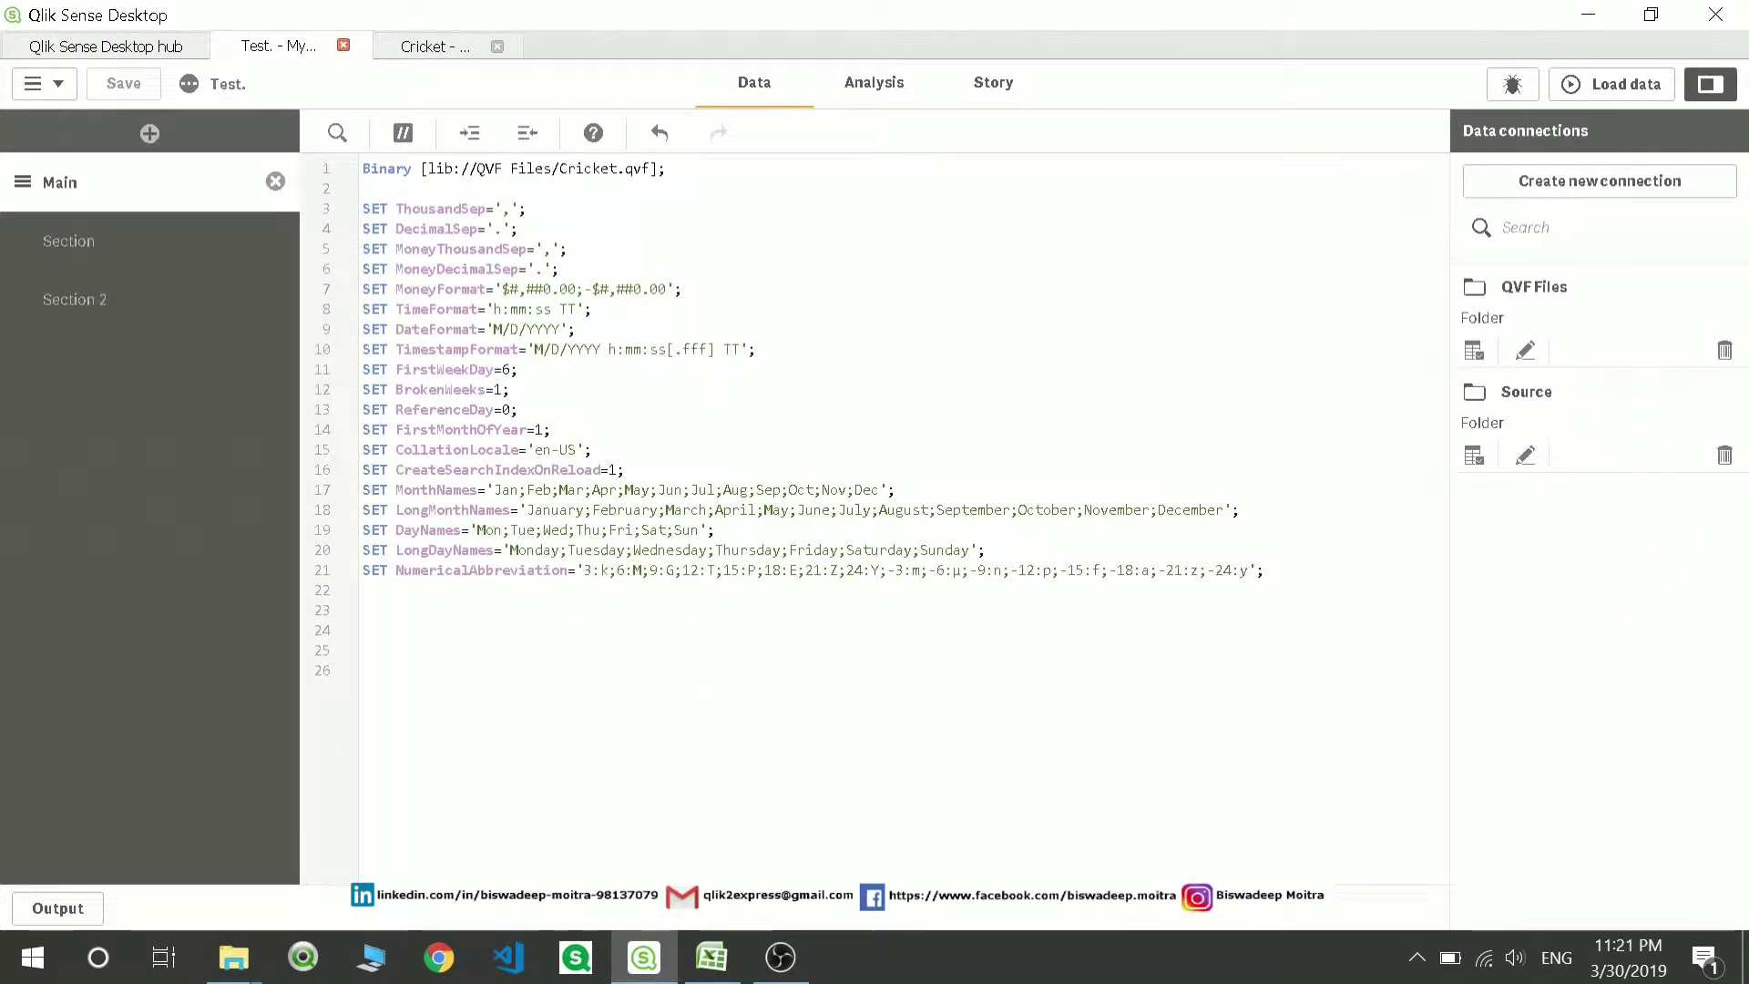
left_click_drag(667, 168, 279, 173)
key("Delete")
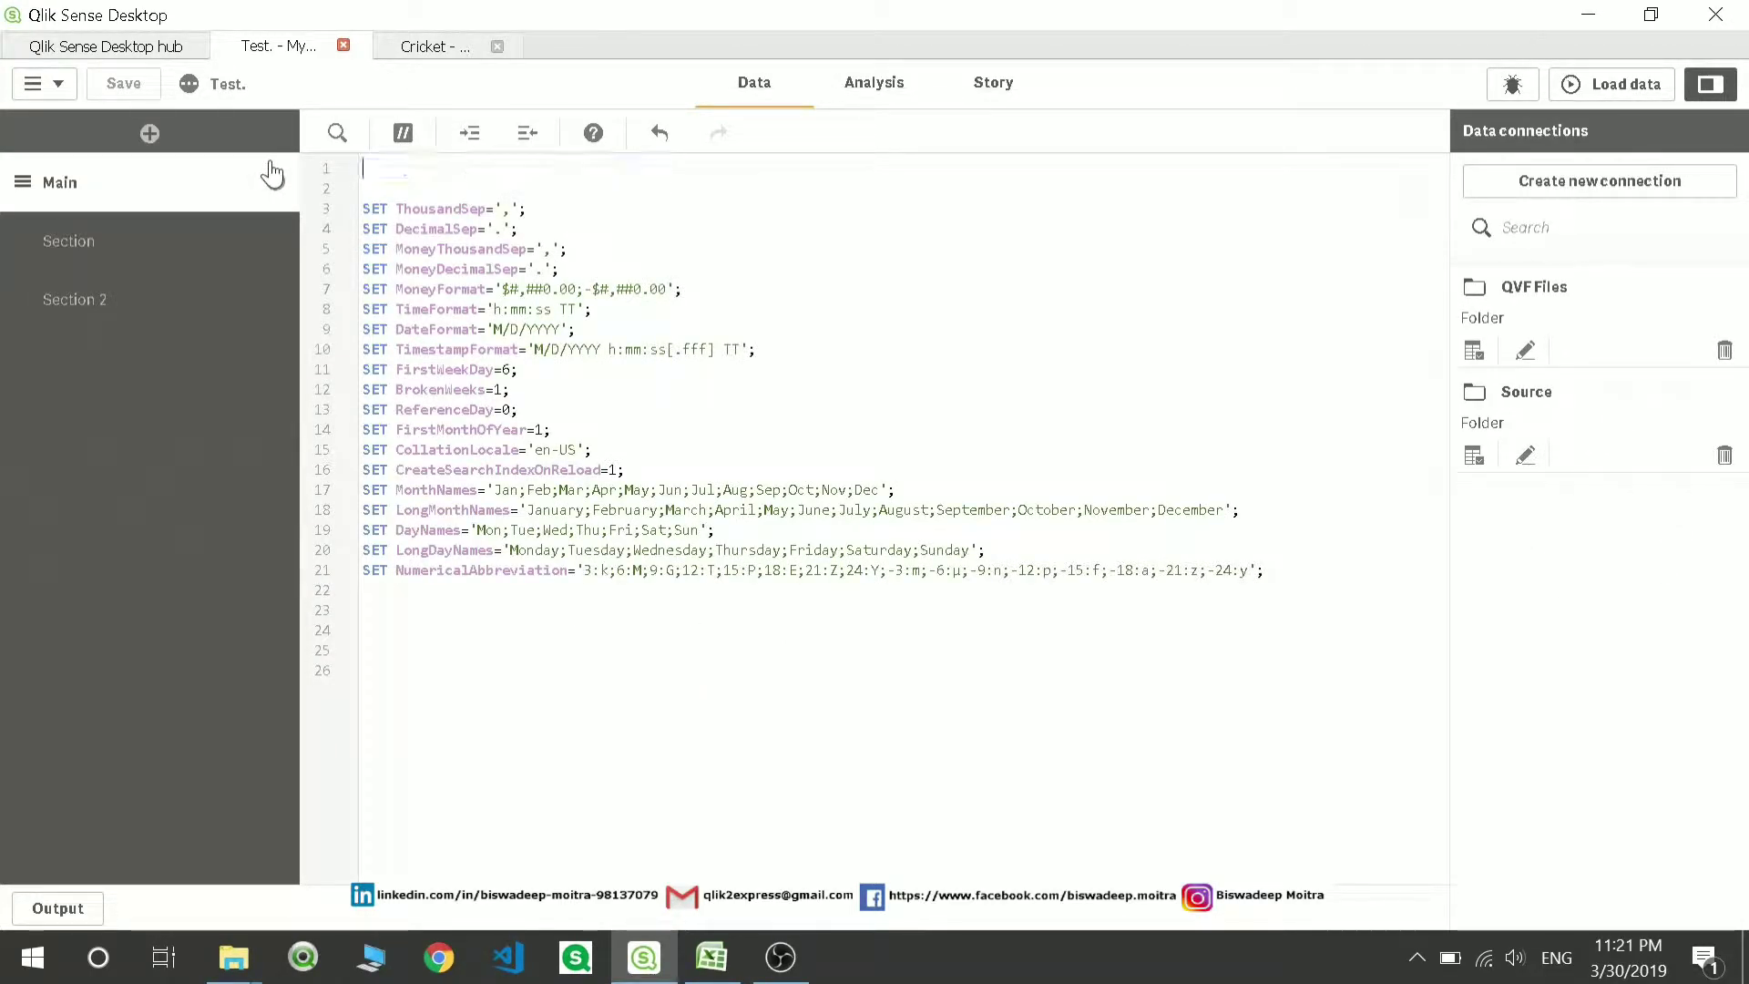
key("Delete")
key("Delete")
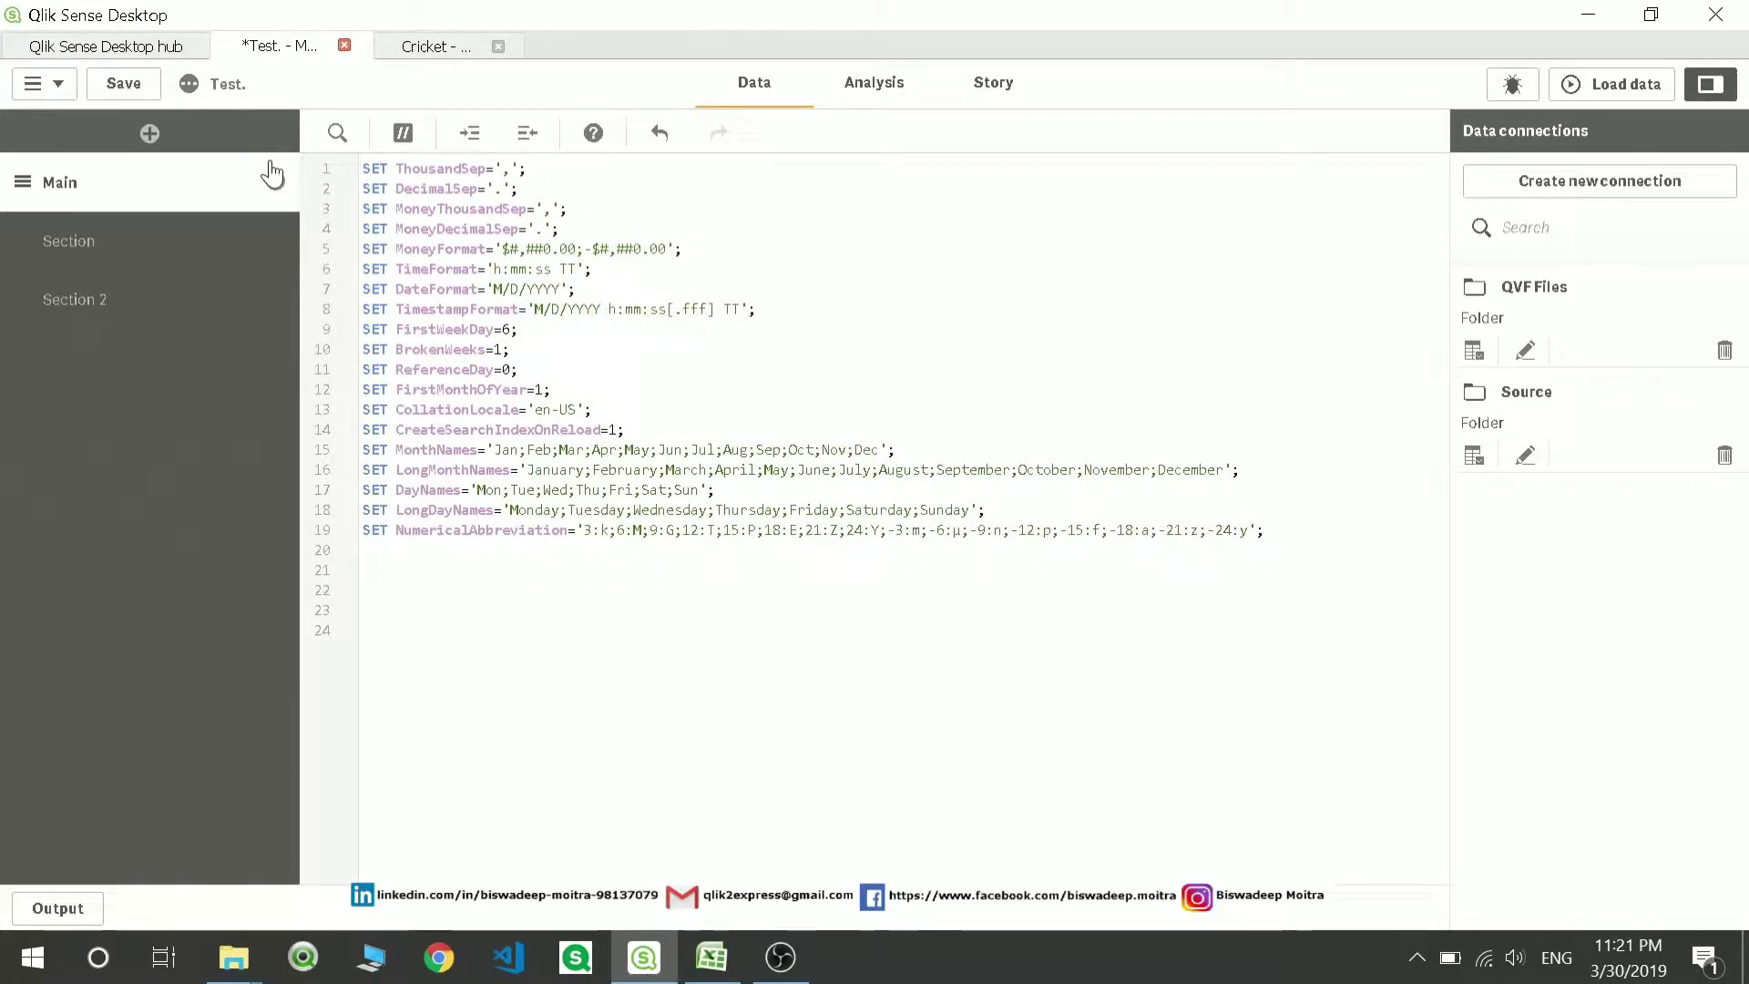
left_click(108, 305)
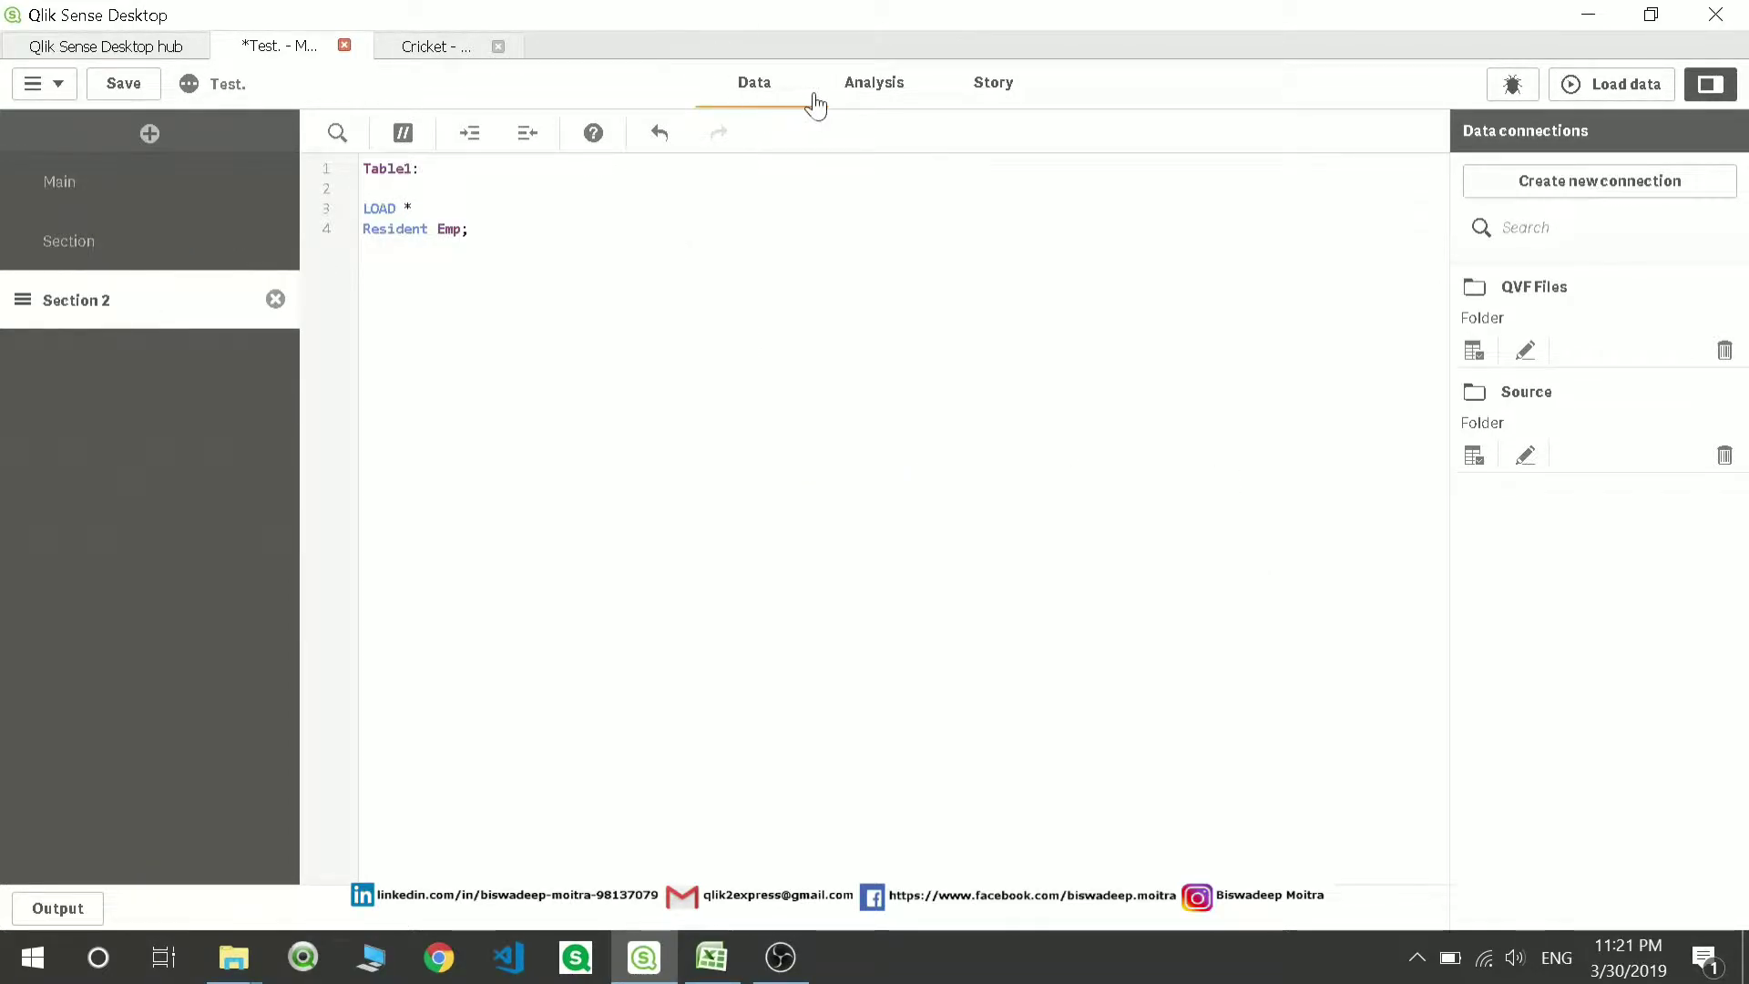
Reload the data, then open the data model viewer and preview Table1's 40 rows and 7 fields
left_click(1626, 86)
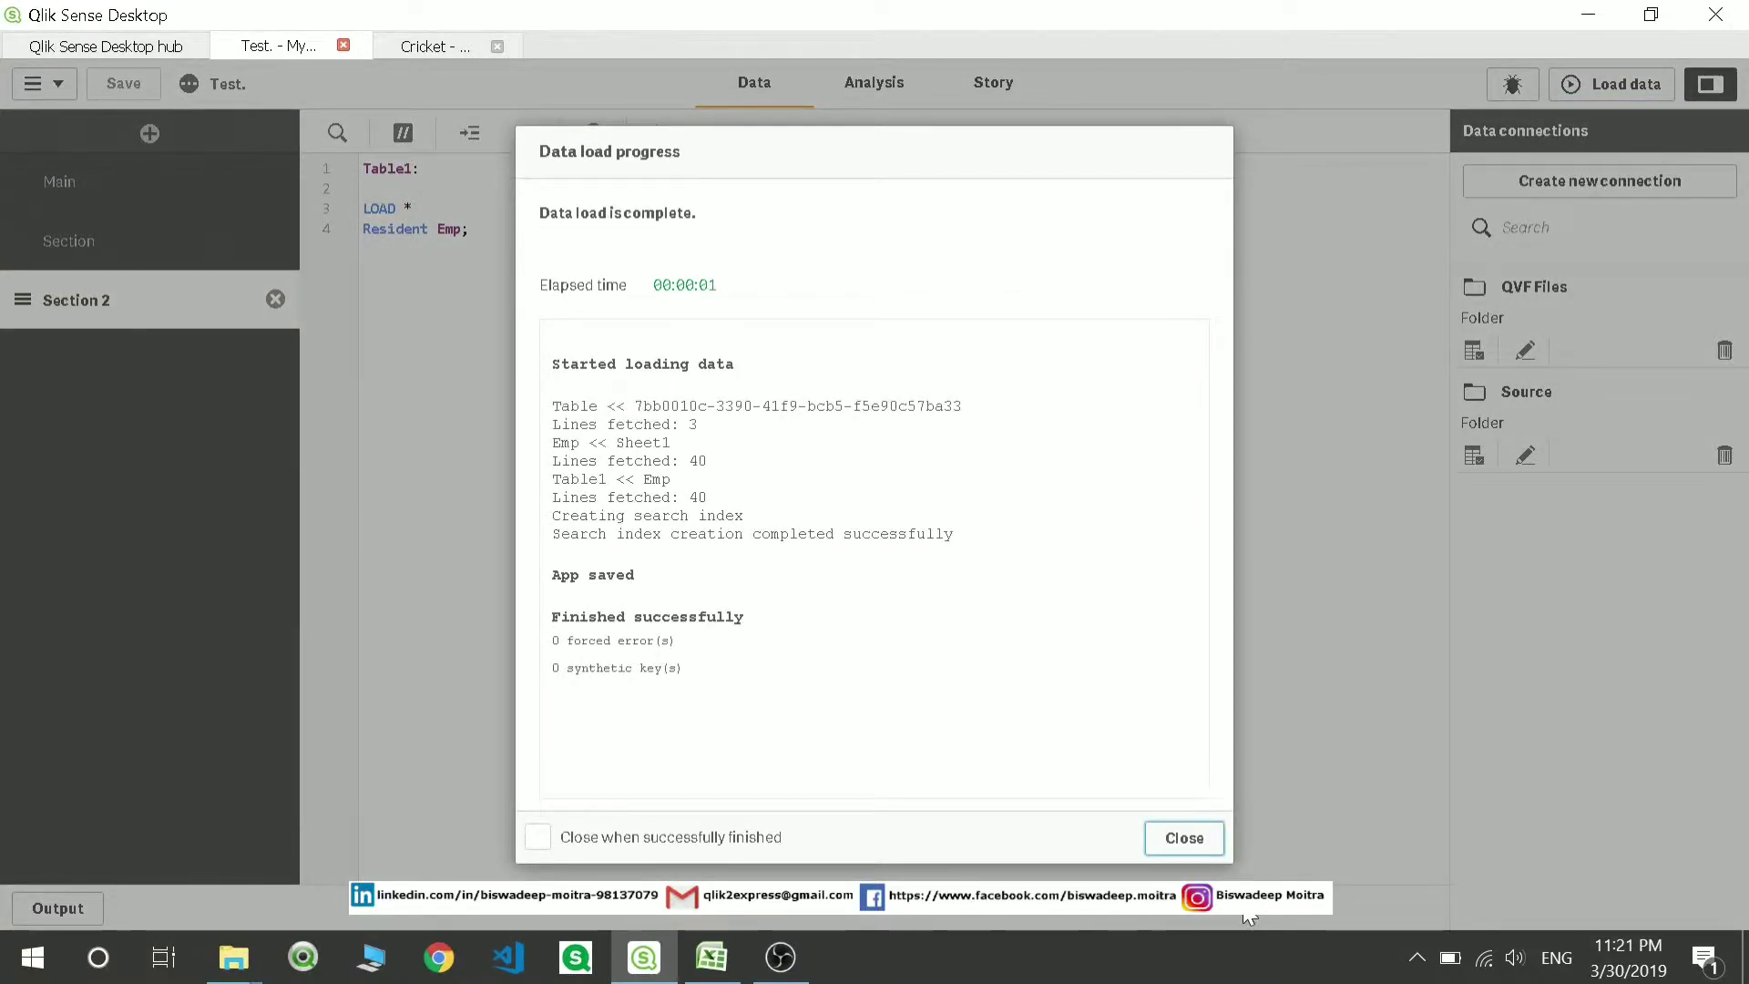
left_click(1185, 837)
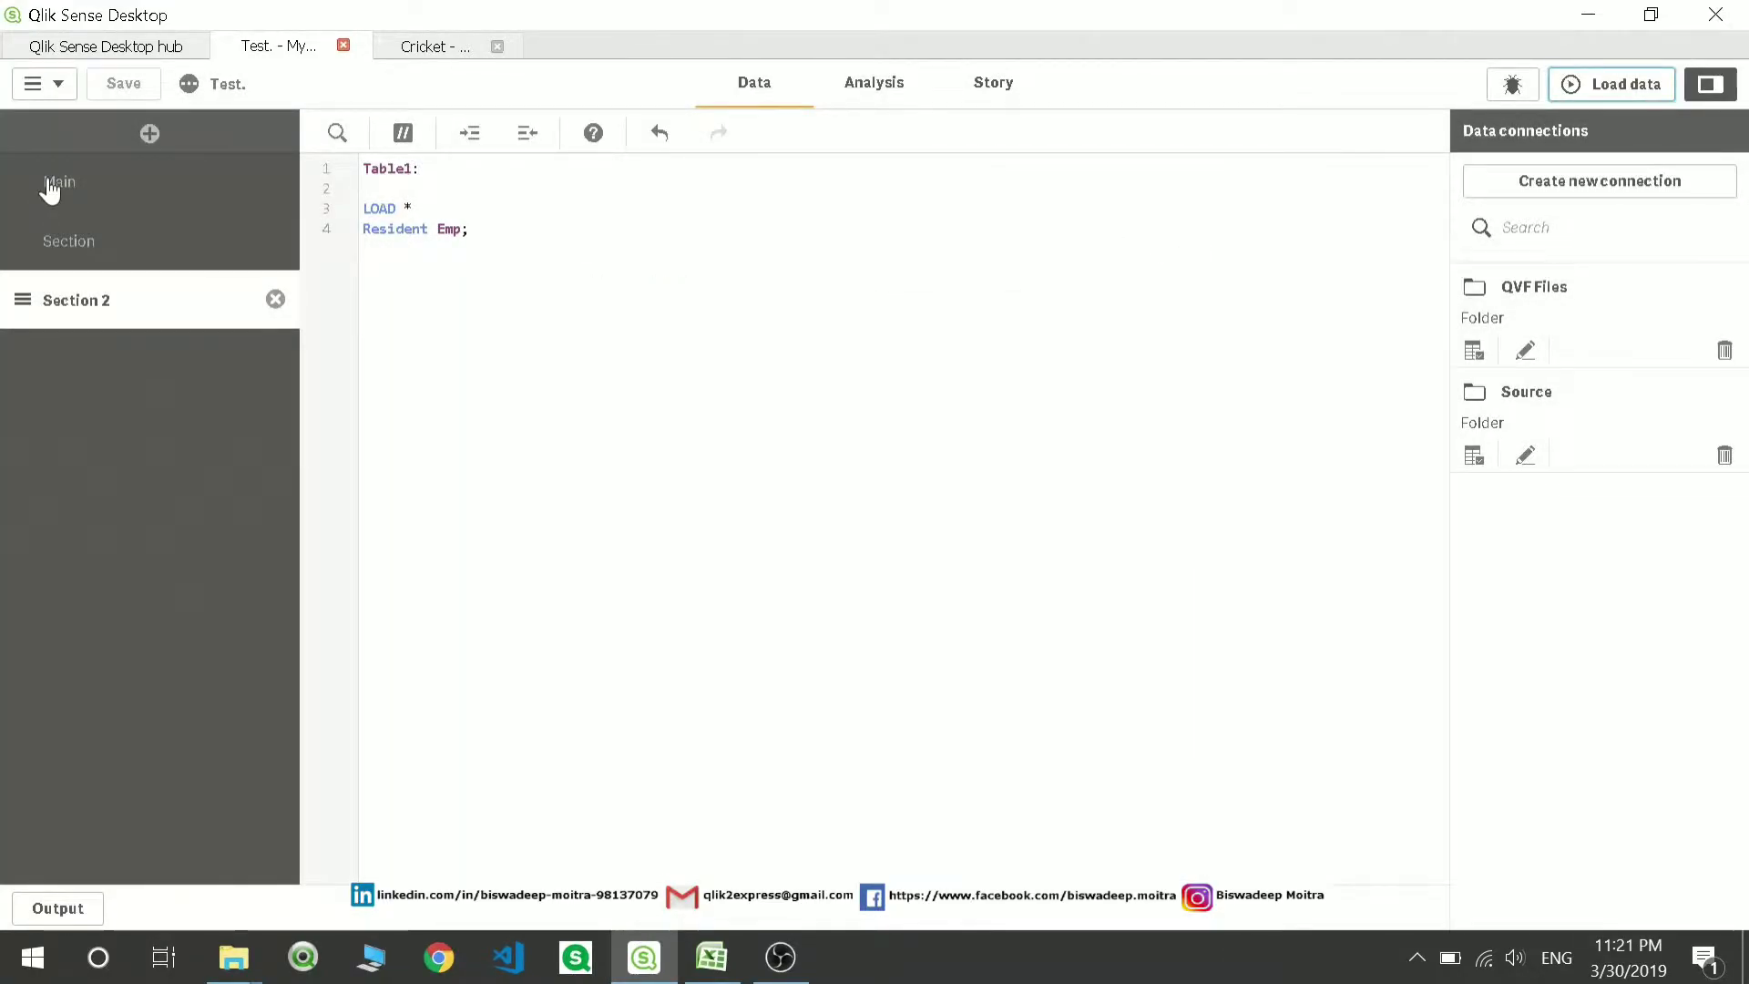
left_click(44, 84)
left_click(128, 273)
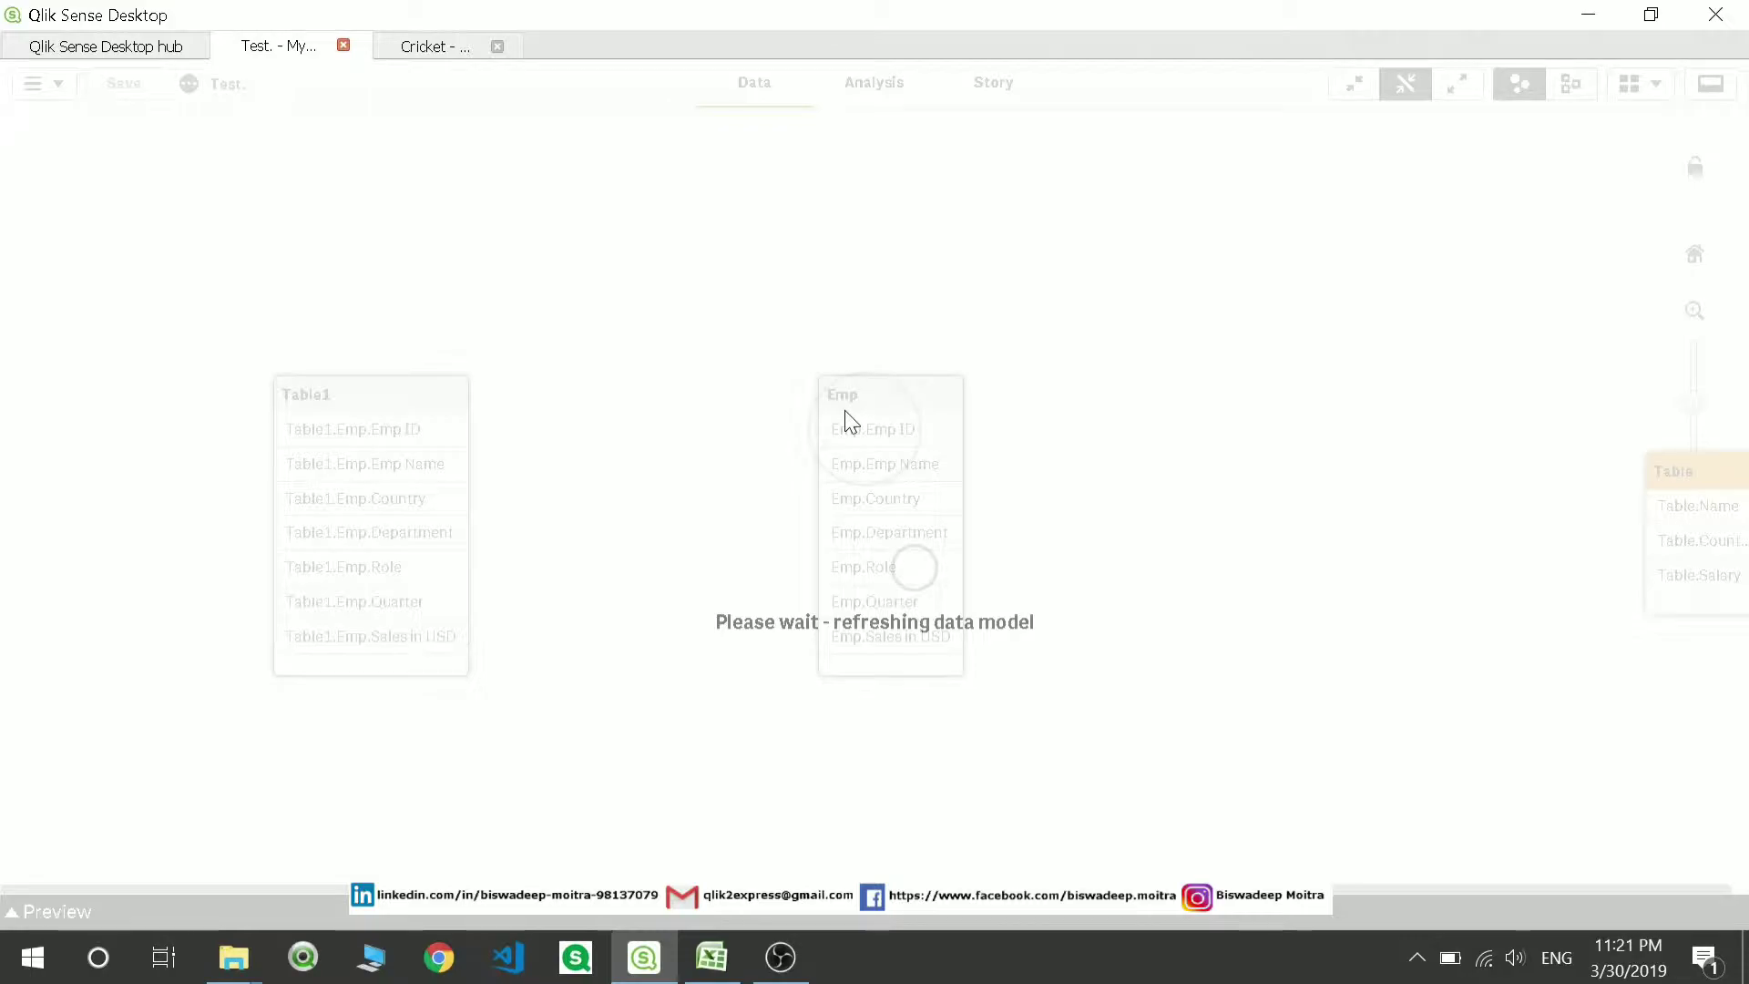
left_click(336, 349)
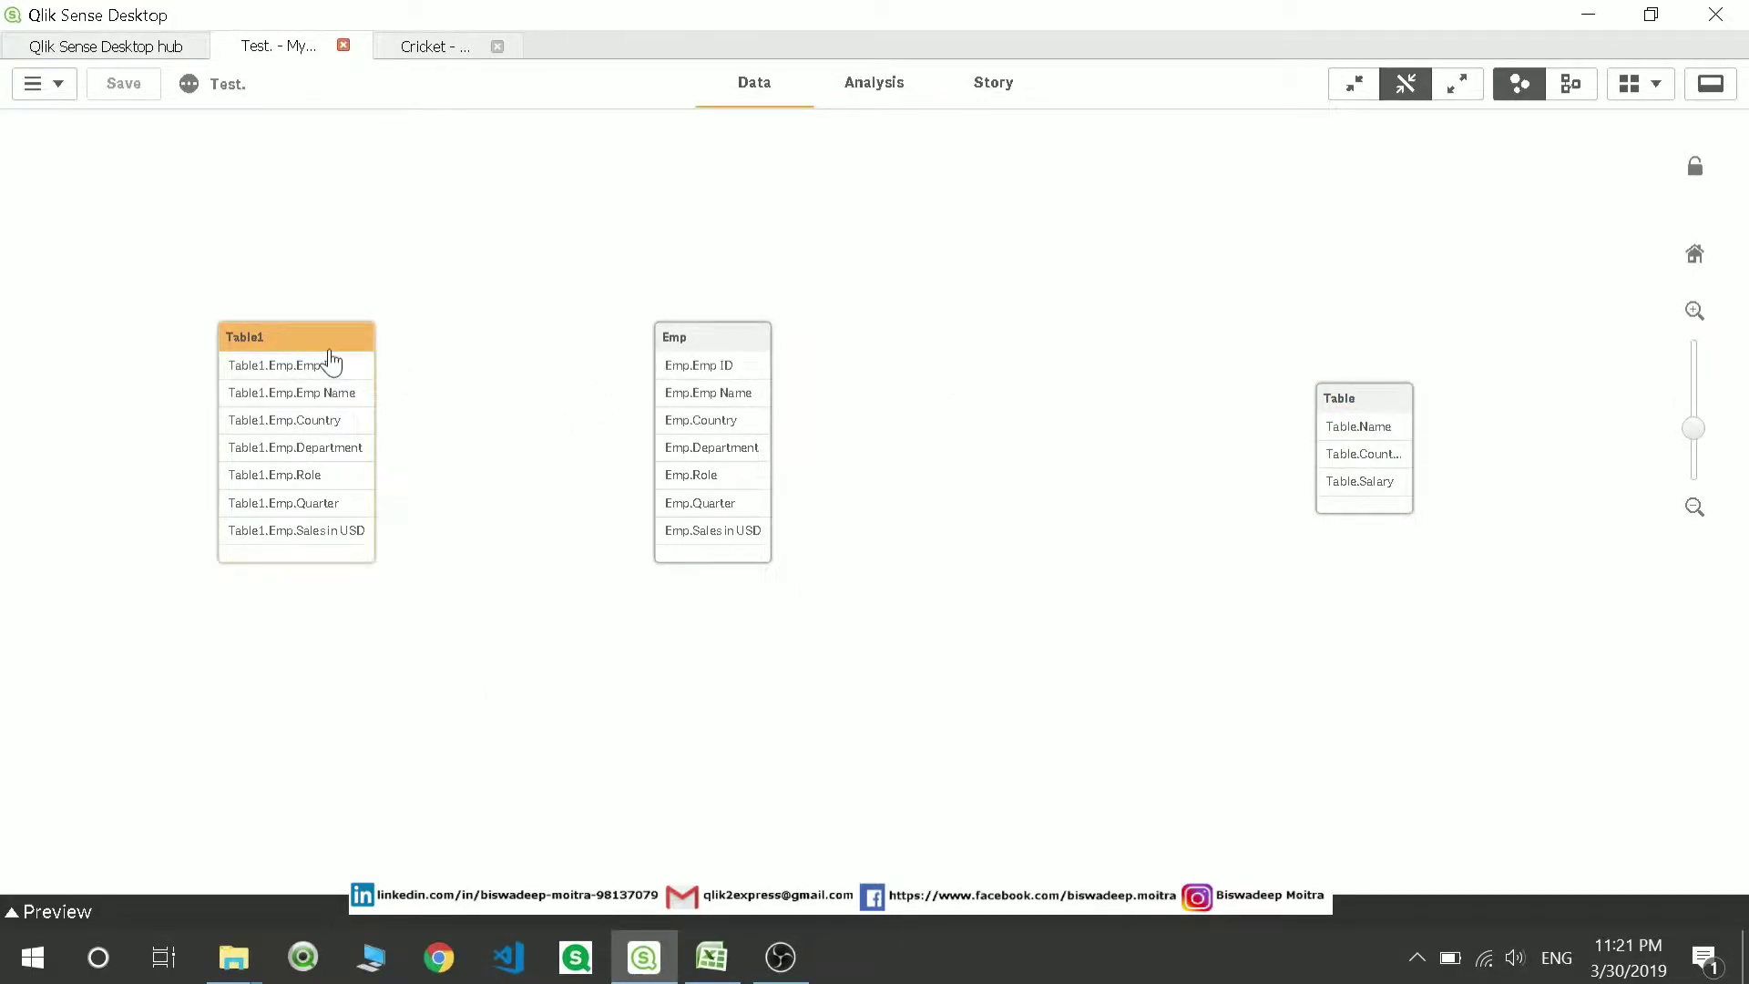
left_click(48, 911)
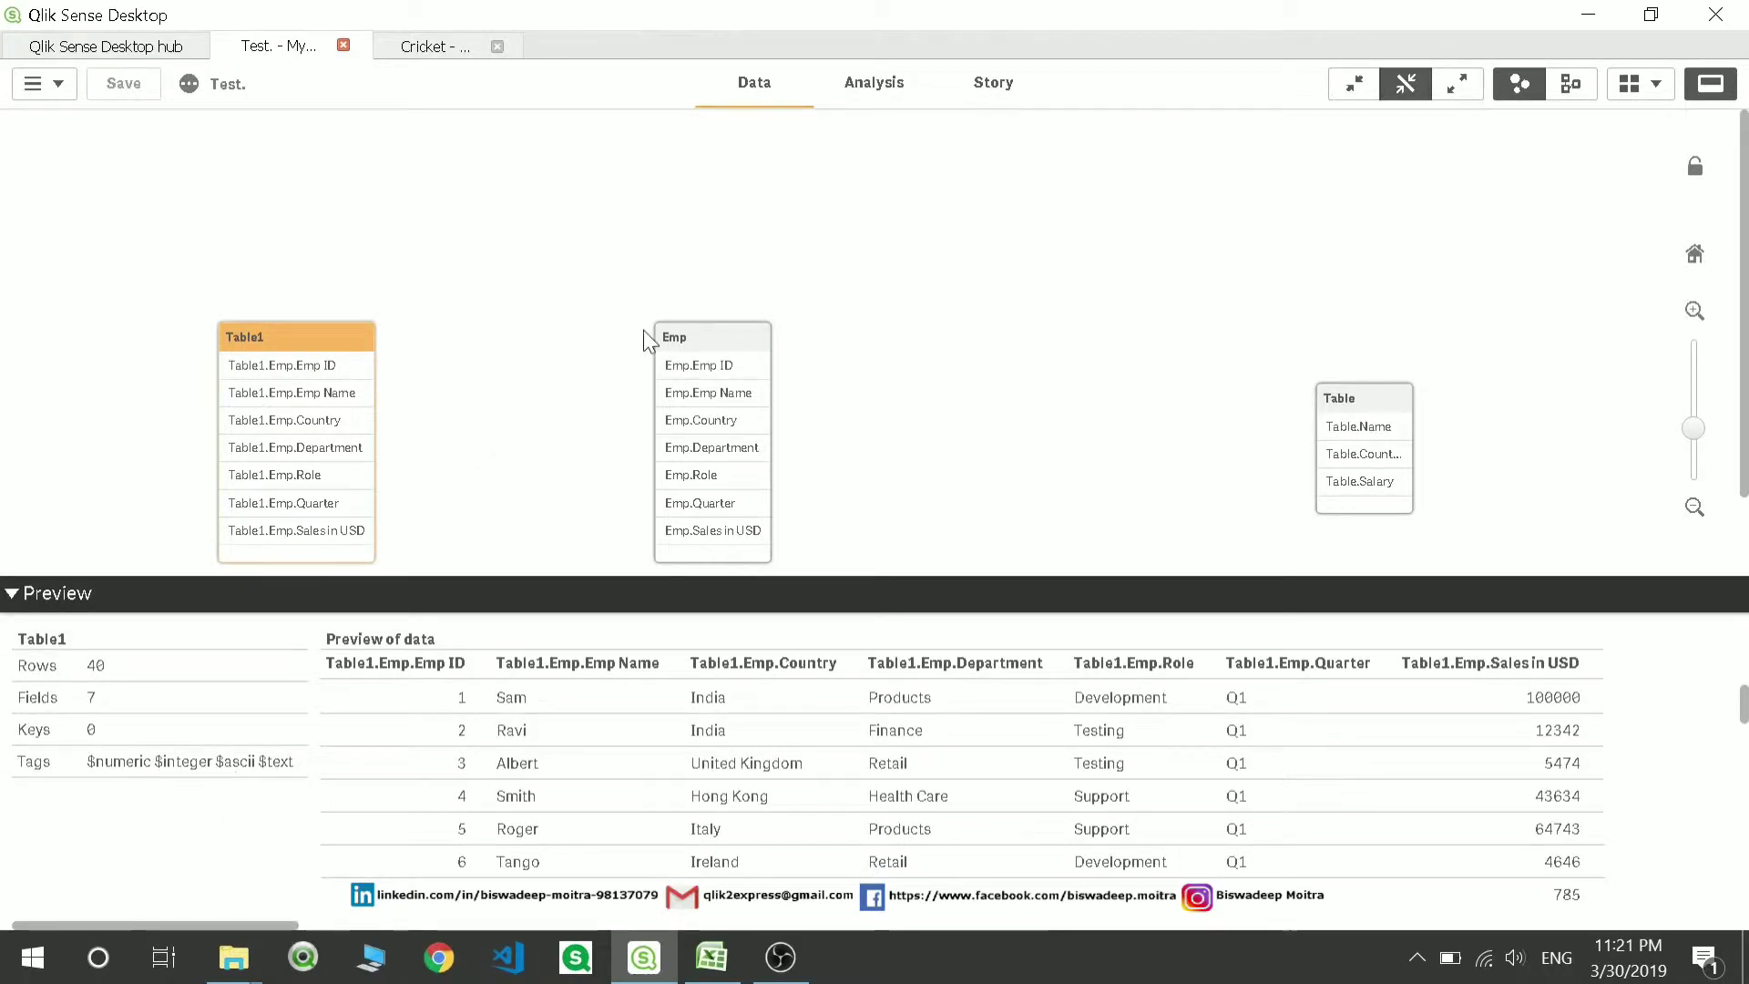
Preview the Emp table: 40 rows, 7 fields, all named with the Emp prefix
left_click(675, 339)
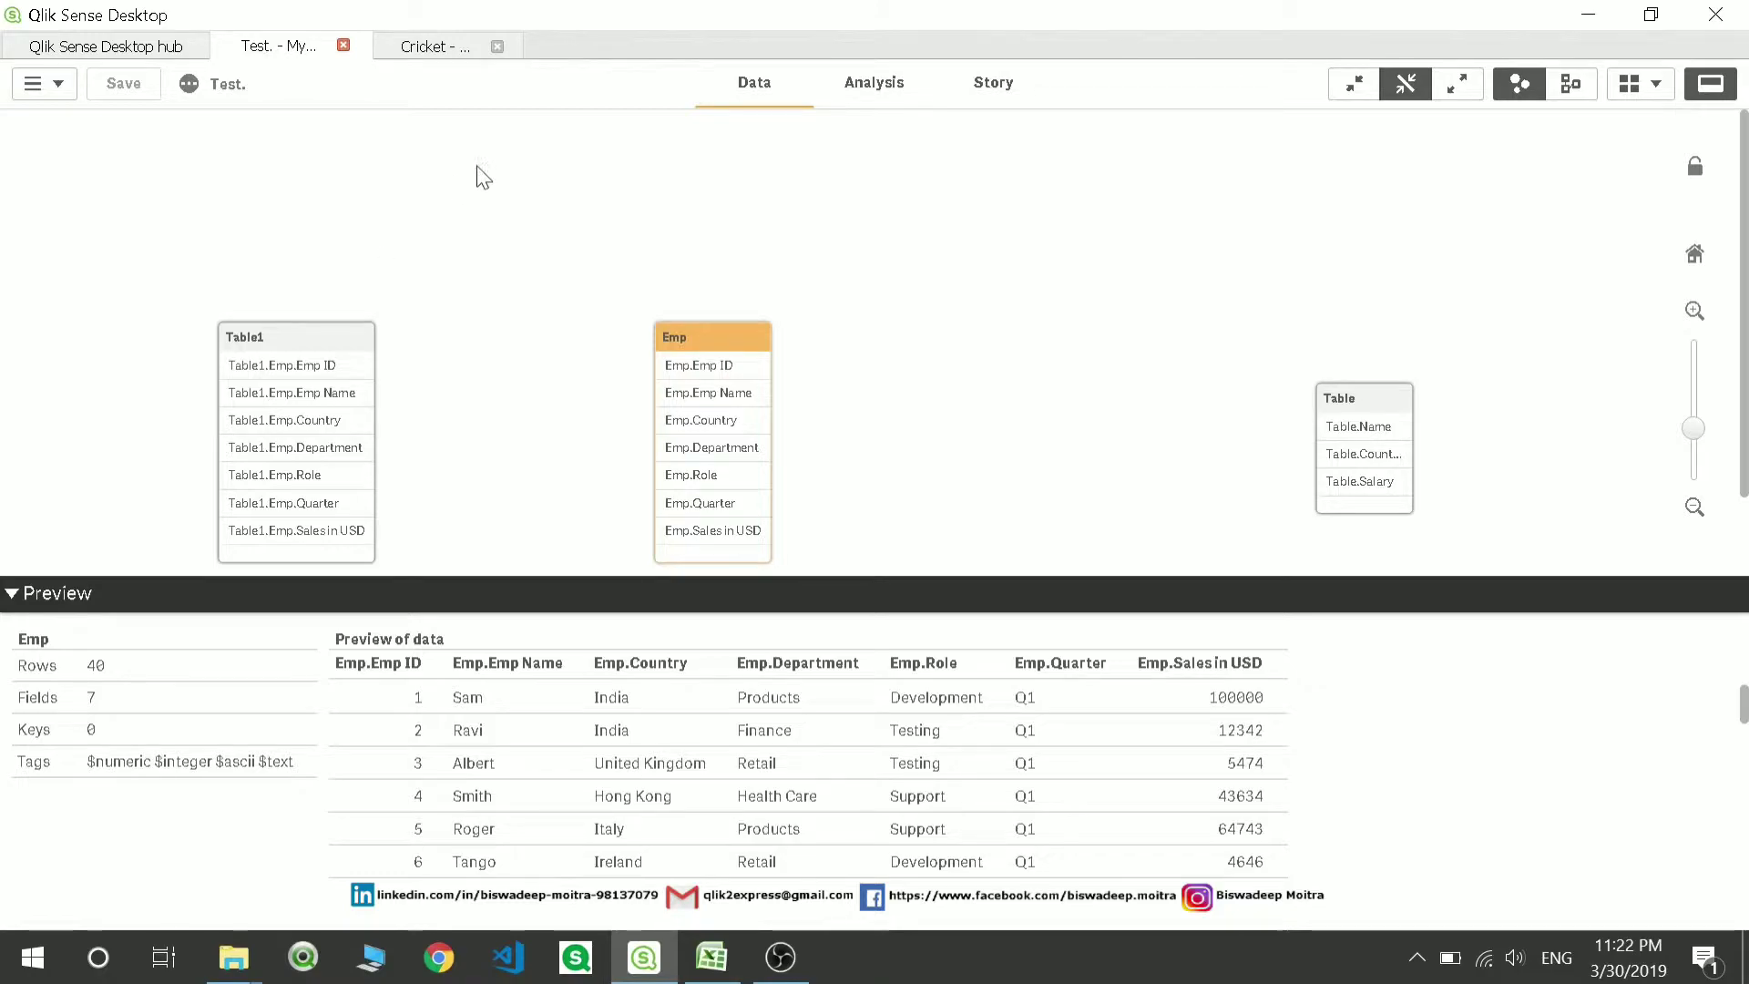
left_click(33, 82)
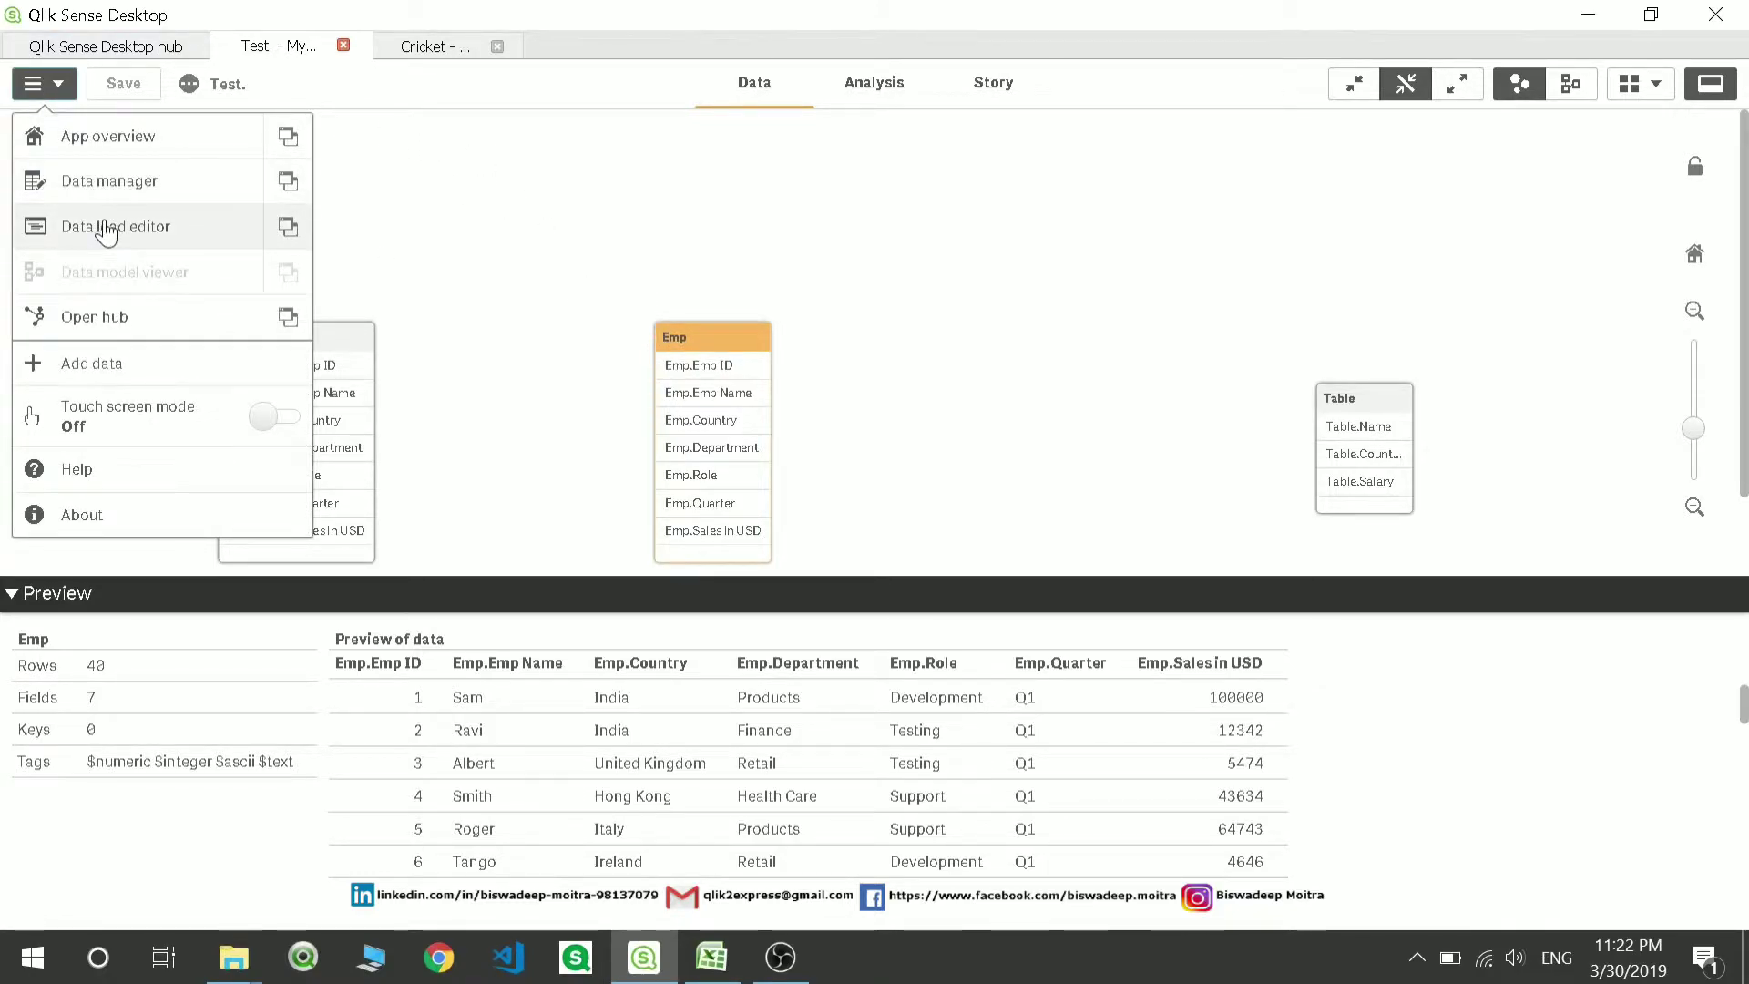
Return to the data load editor and review the Emp field list and Section 2's 'Table1: LOAD * Resident Emp;'
left_click(105, 228)
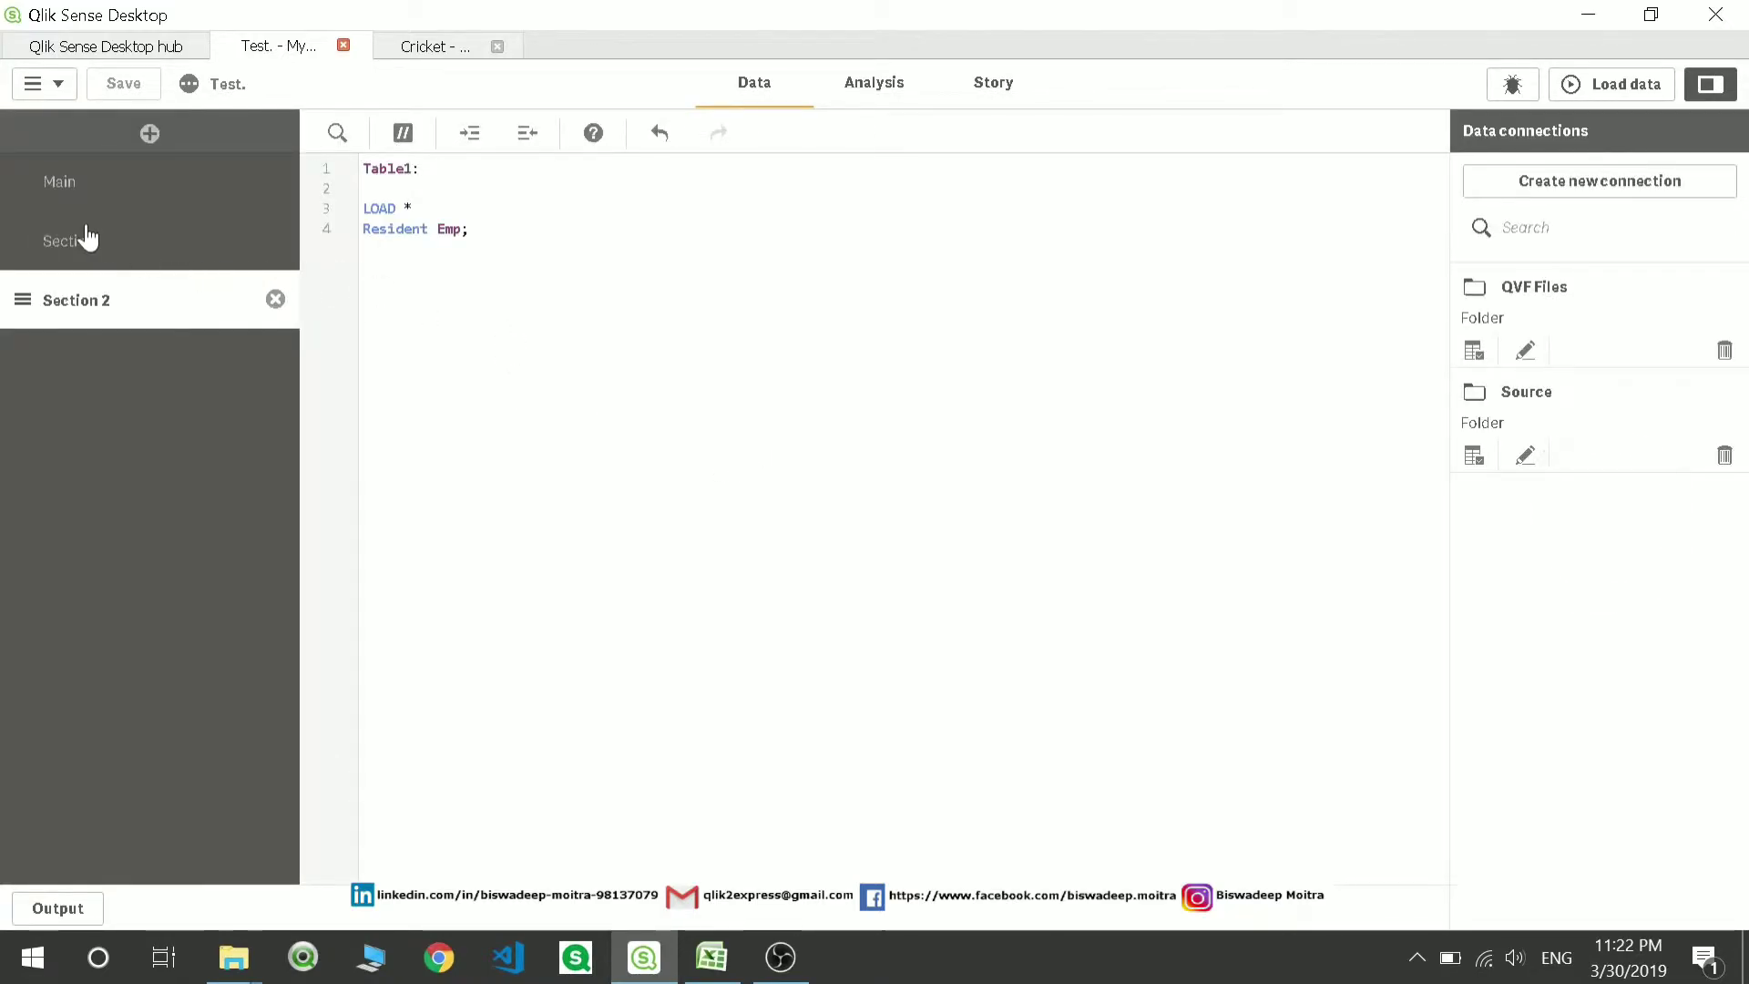
left_click(79, 240)
left_click_drag(396, 489, 511, 610)
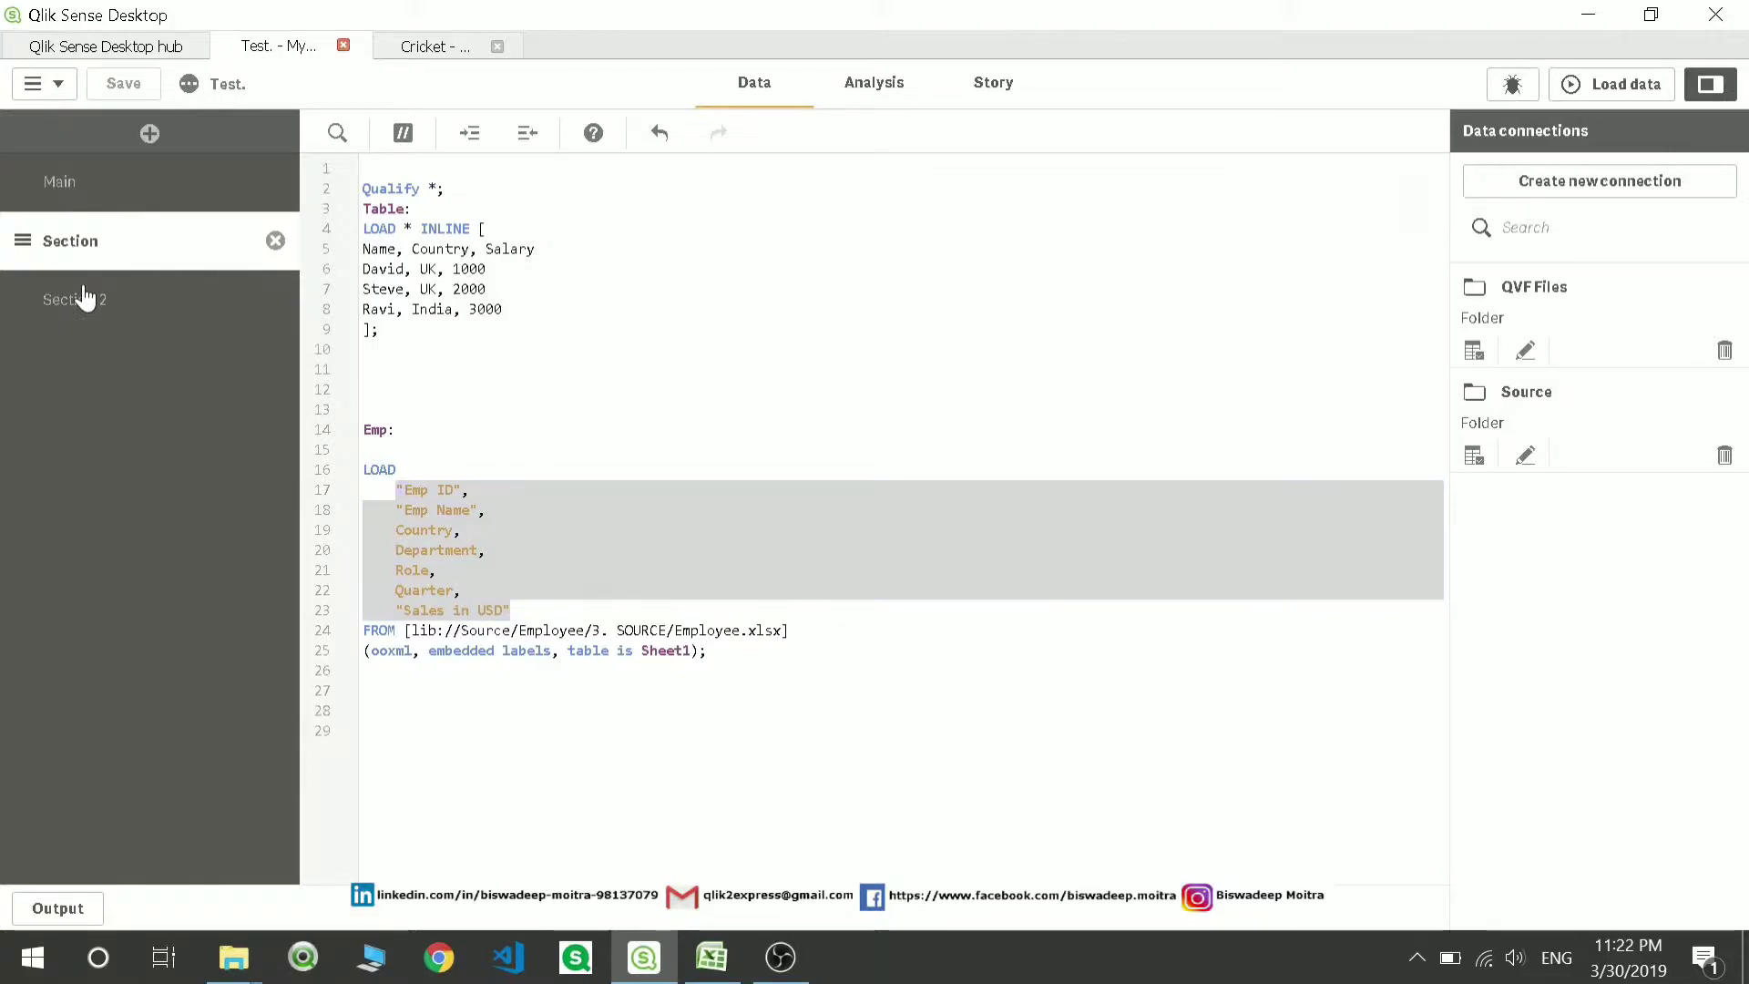
left_click(56, 295)
left_click_drag(469, 229, 356, 175)
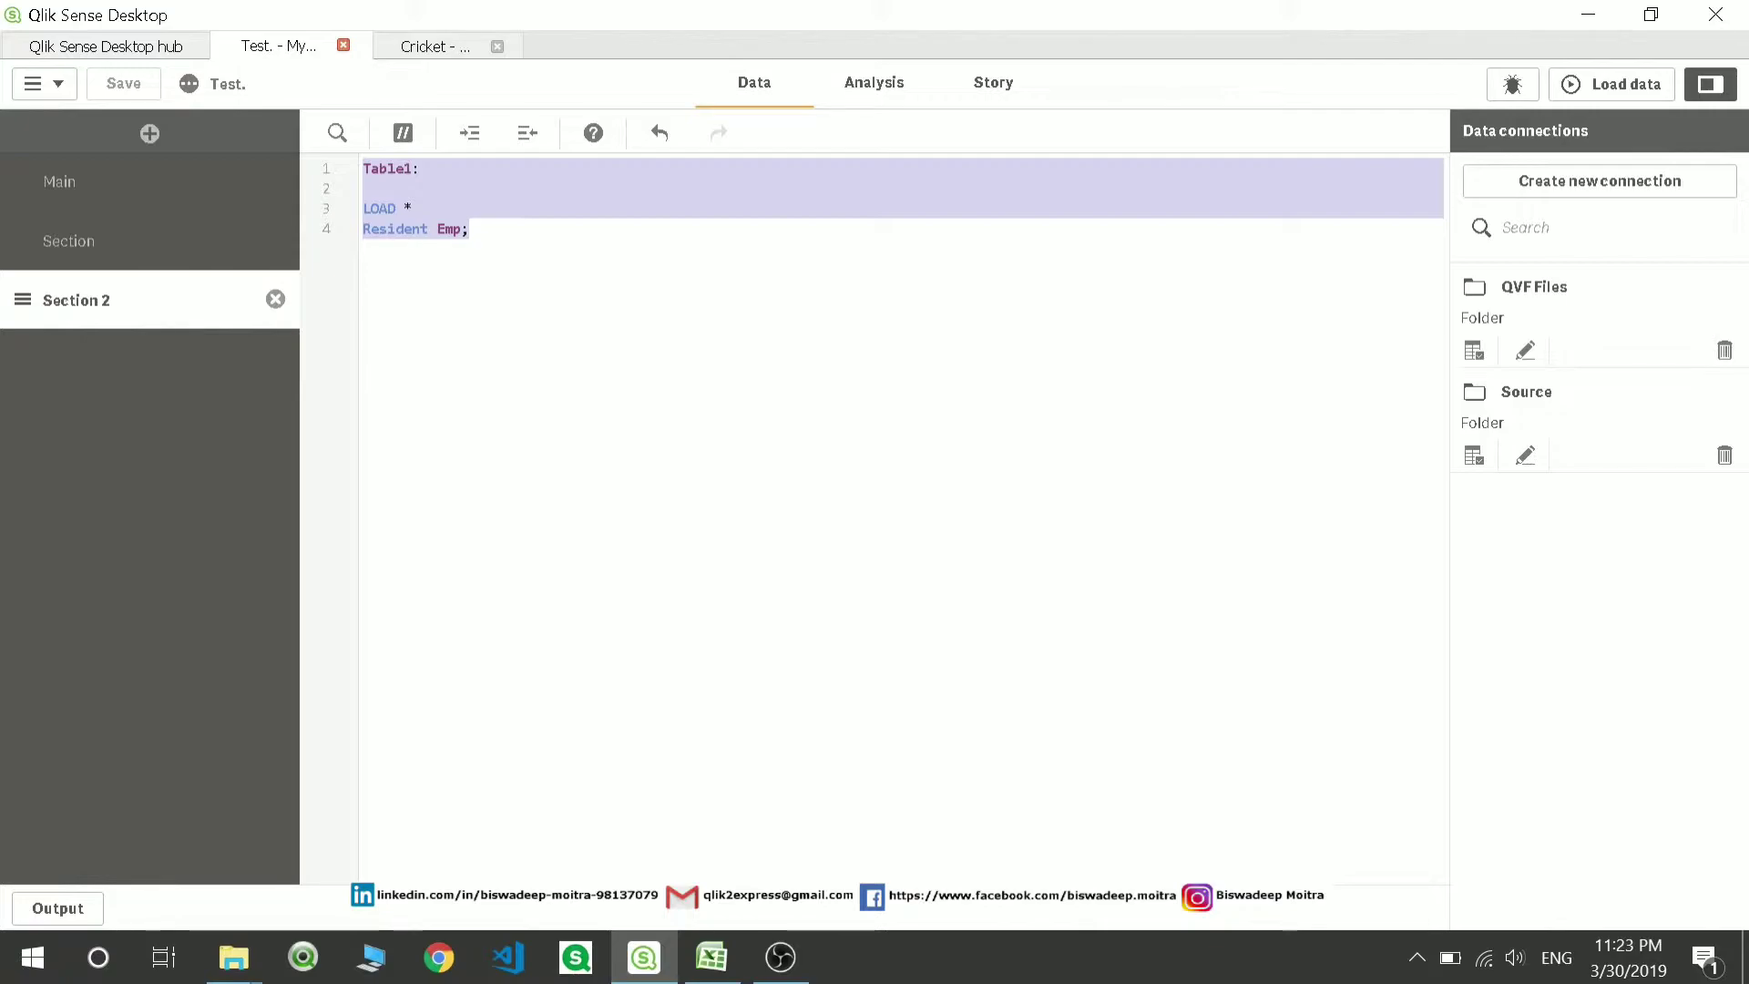
left_click(91, 244)
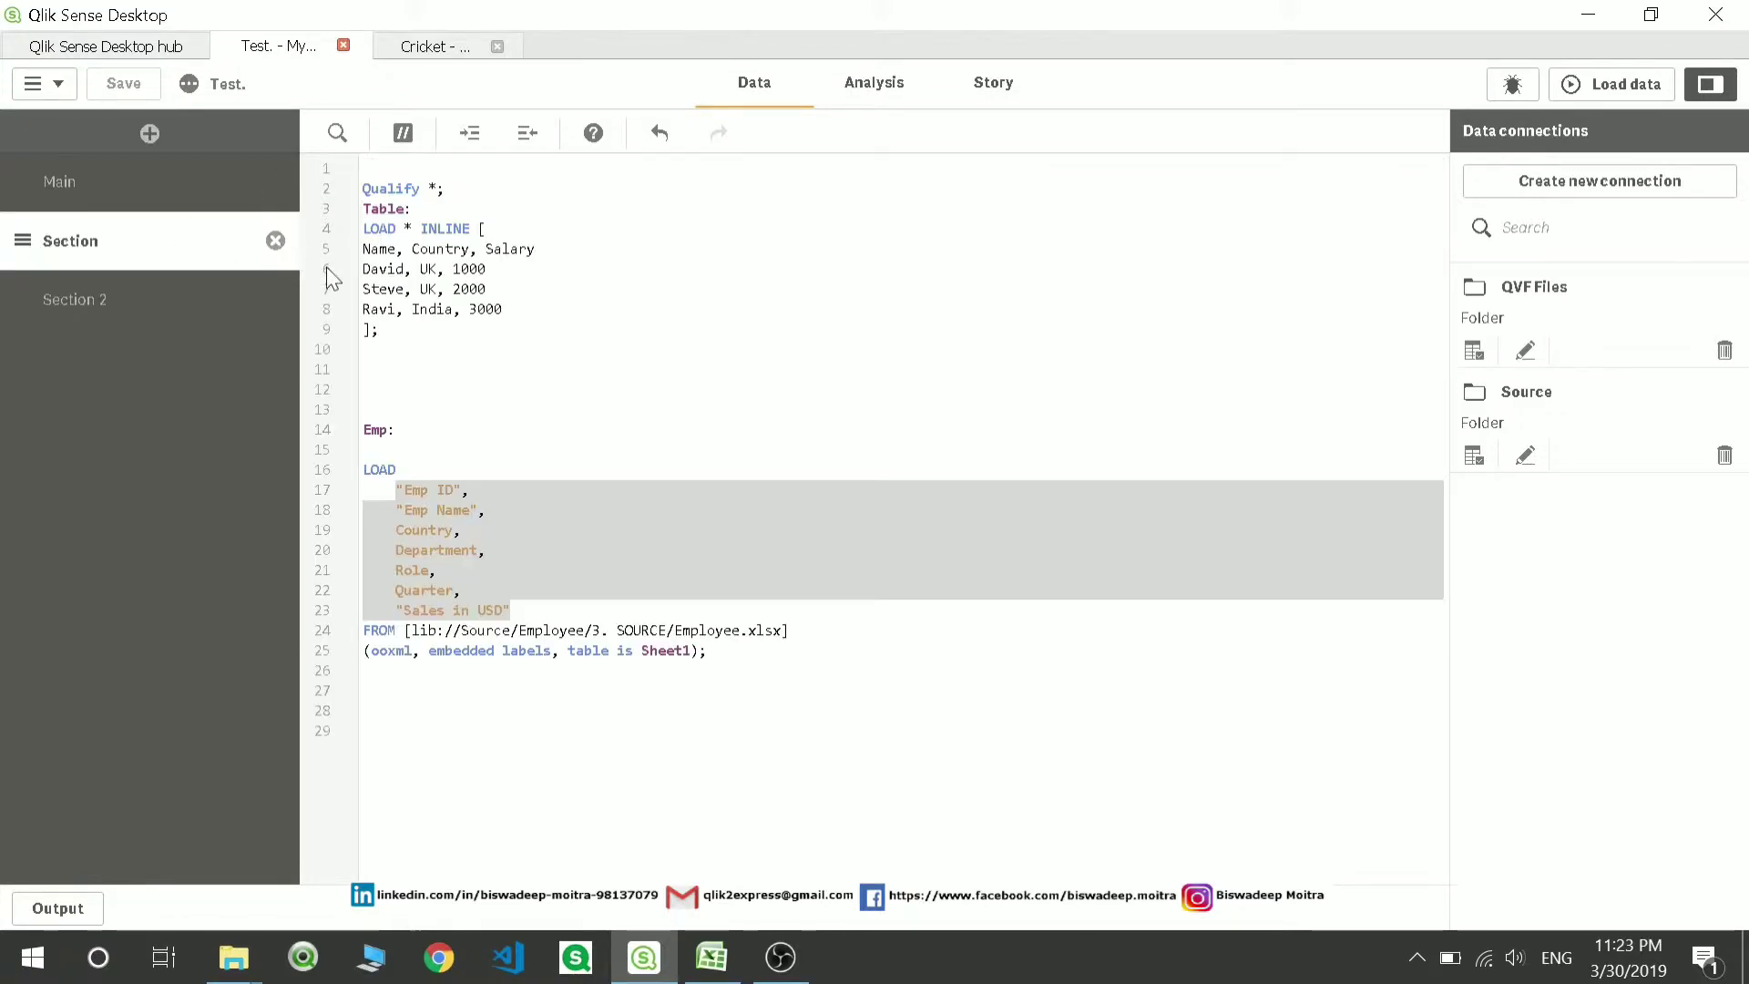
left_click(64, 303)
left_click(437, 306)
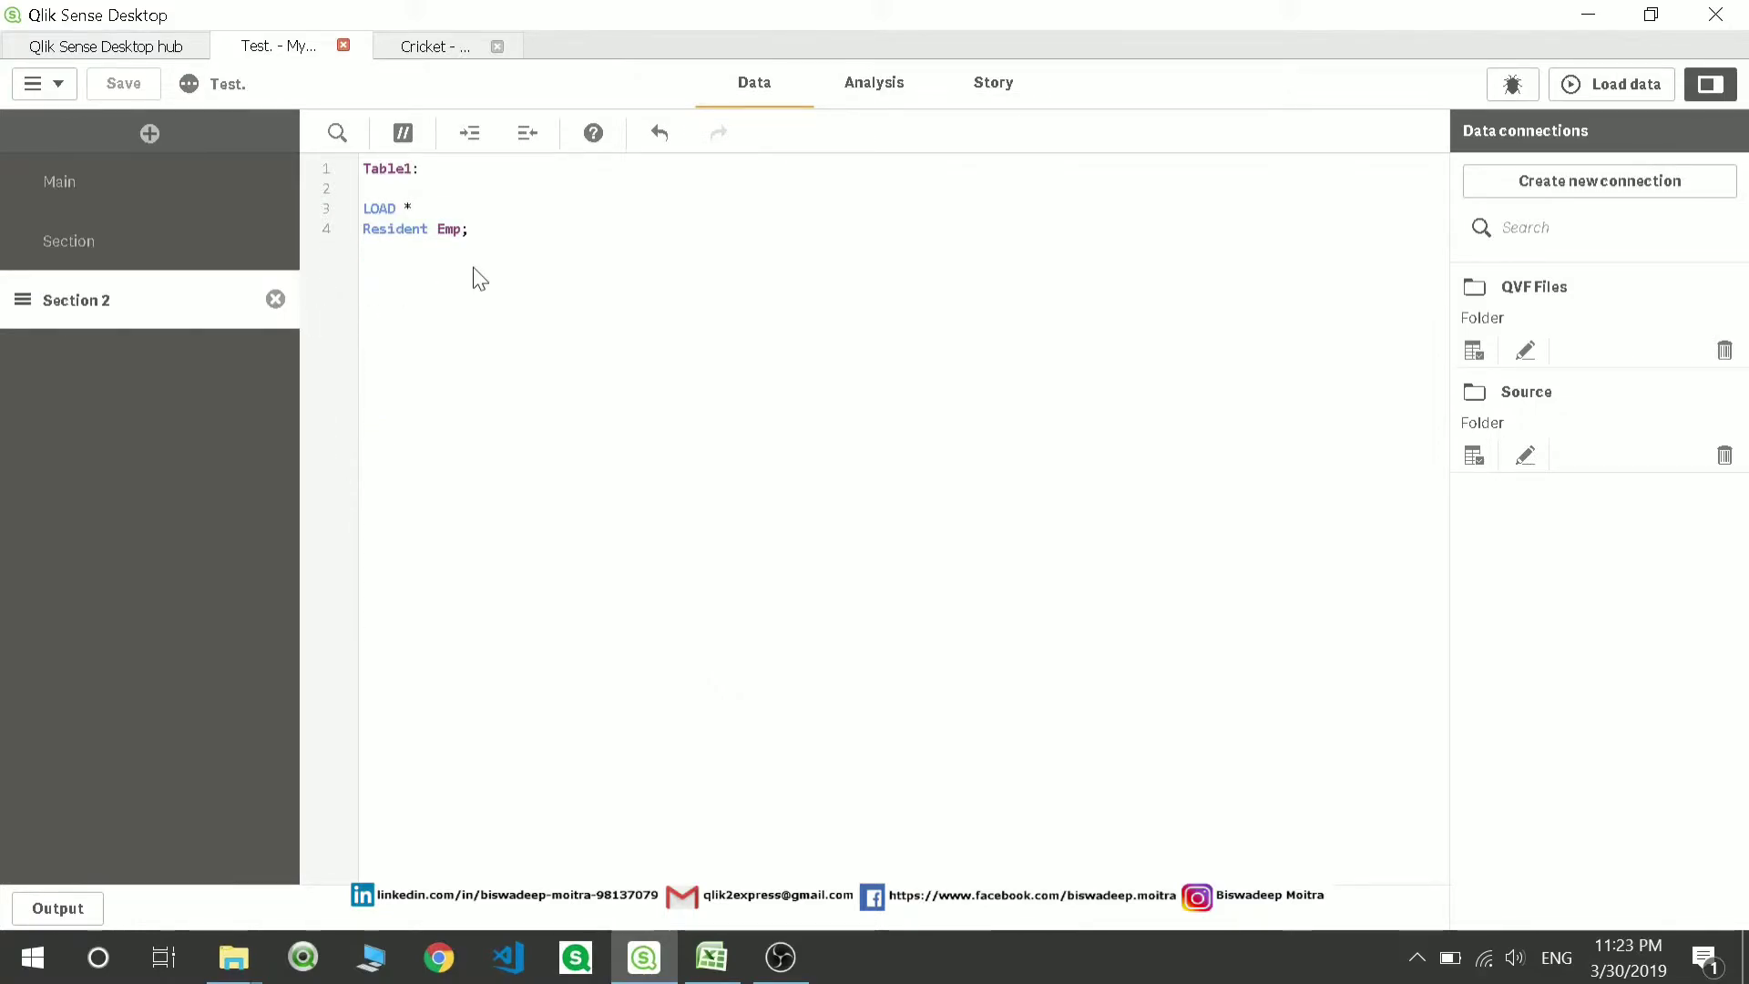
Add a Table2: label in Section 2 and begin its Load * Resident statement
key("Return")
key("Return")
key("Return")
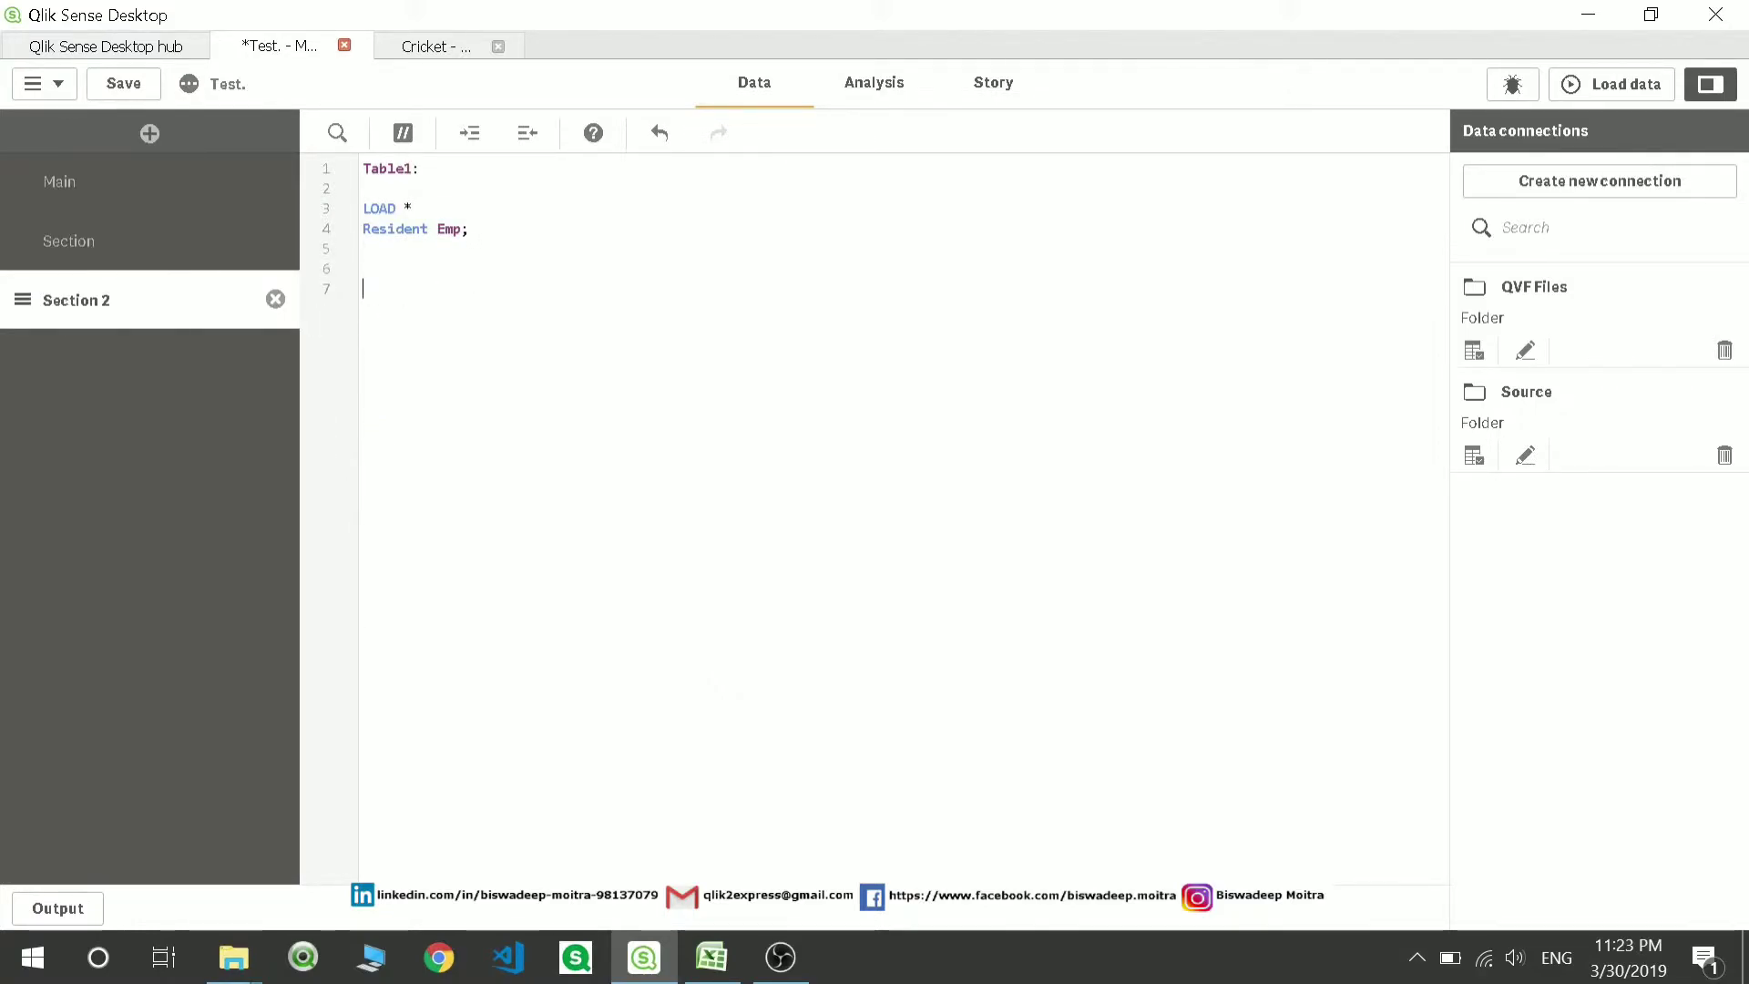
type("Tabl")
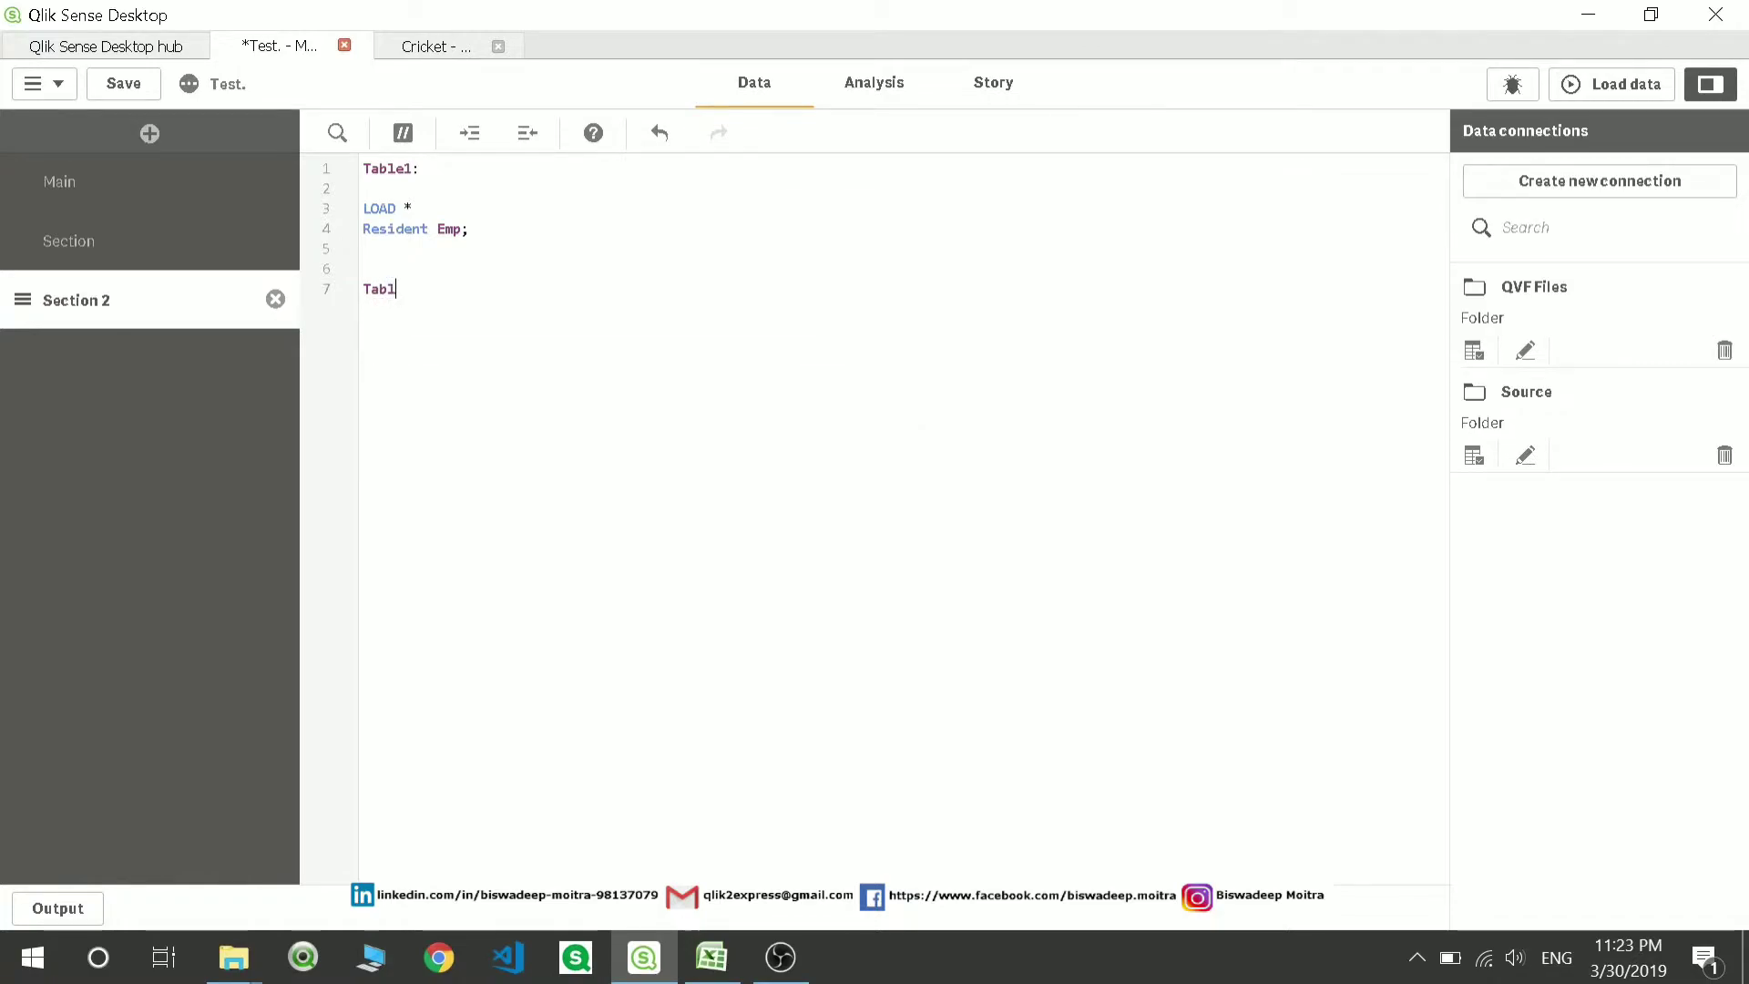
type("e2:")
key("Return")
key("Return")
type("L")
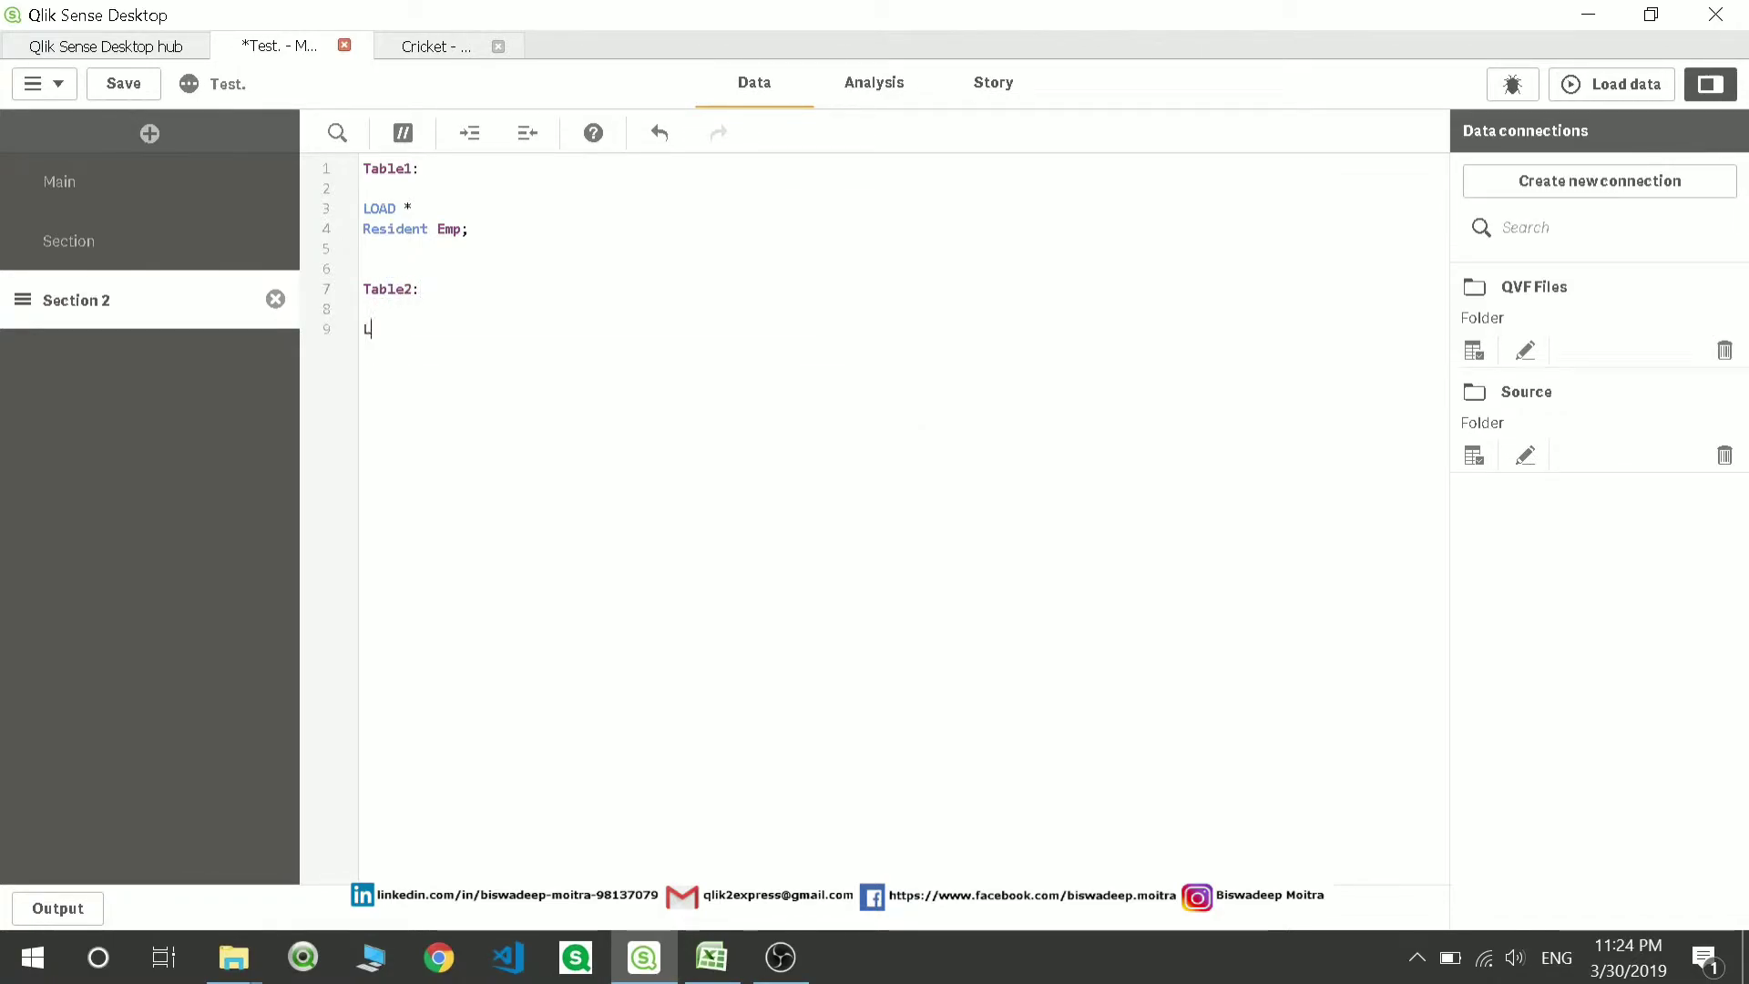
type("oad *")
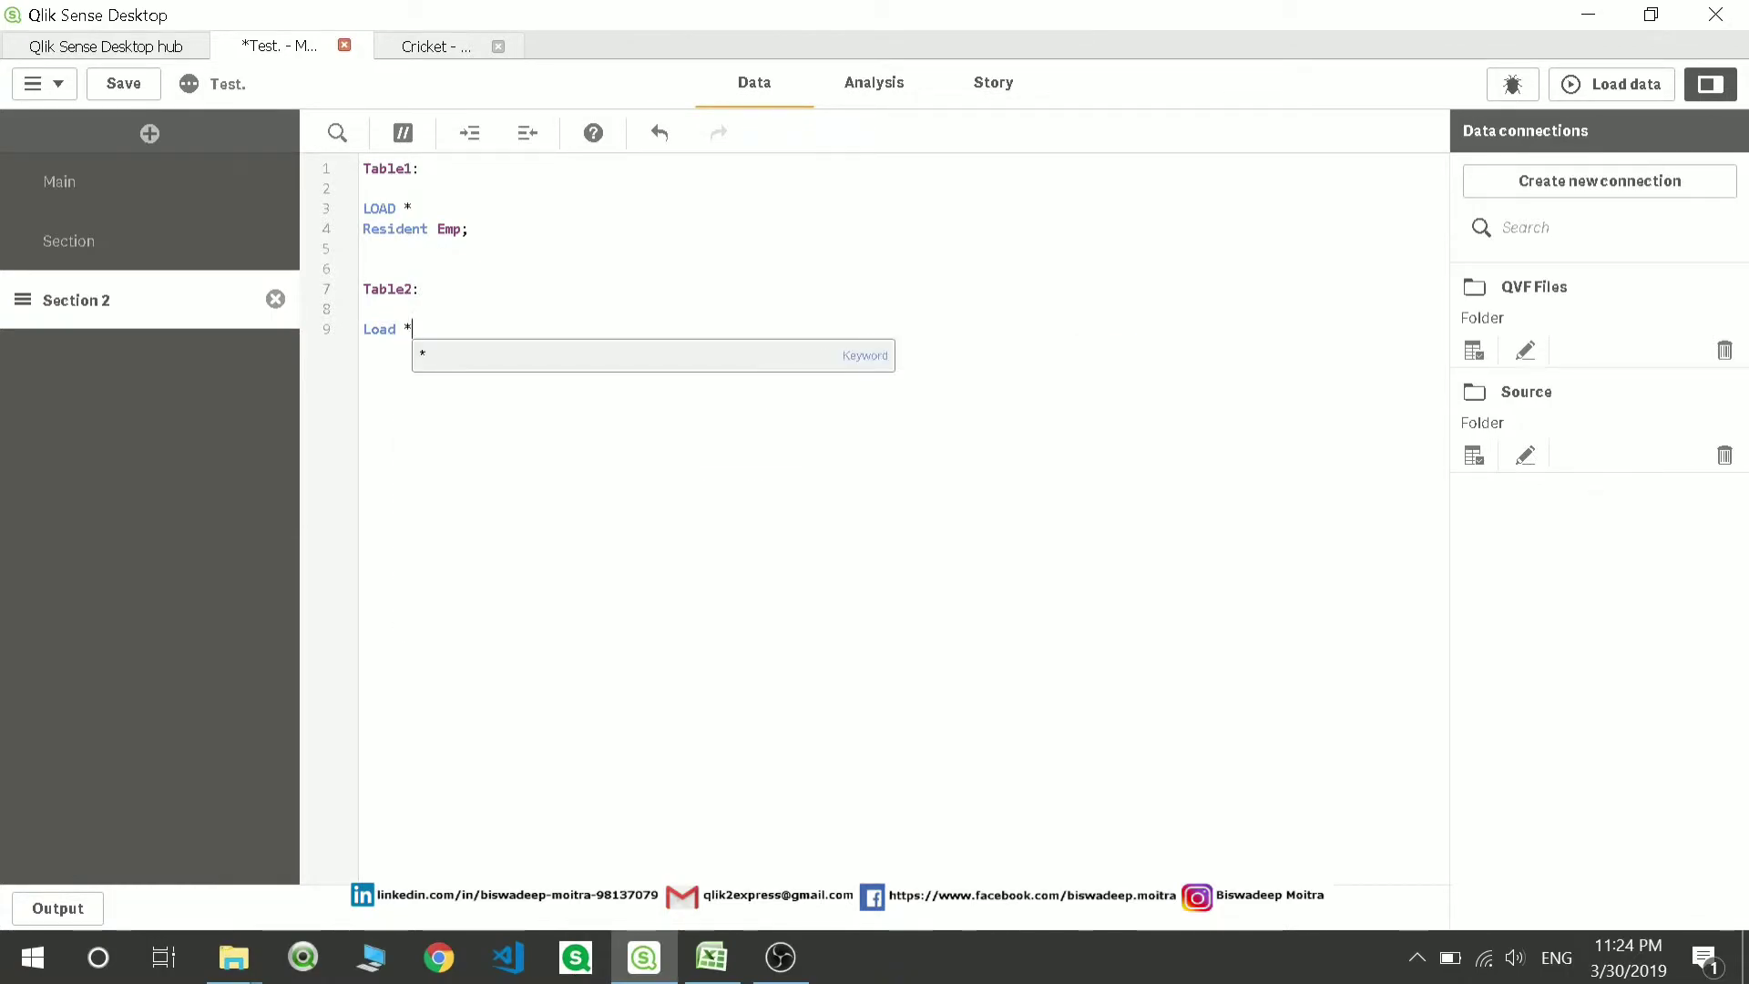
type("Res")
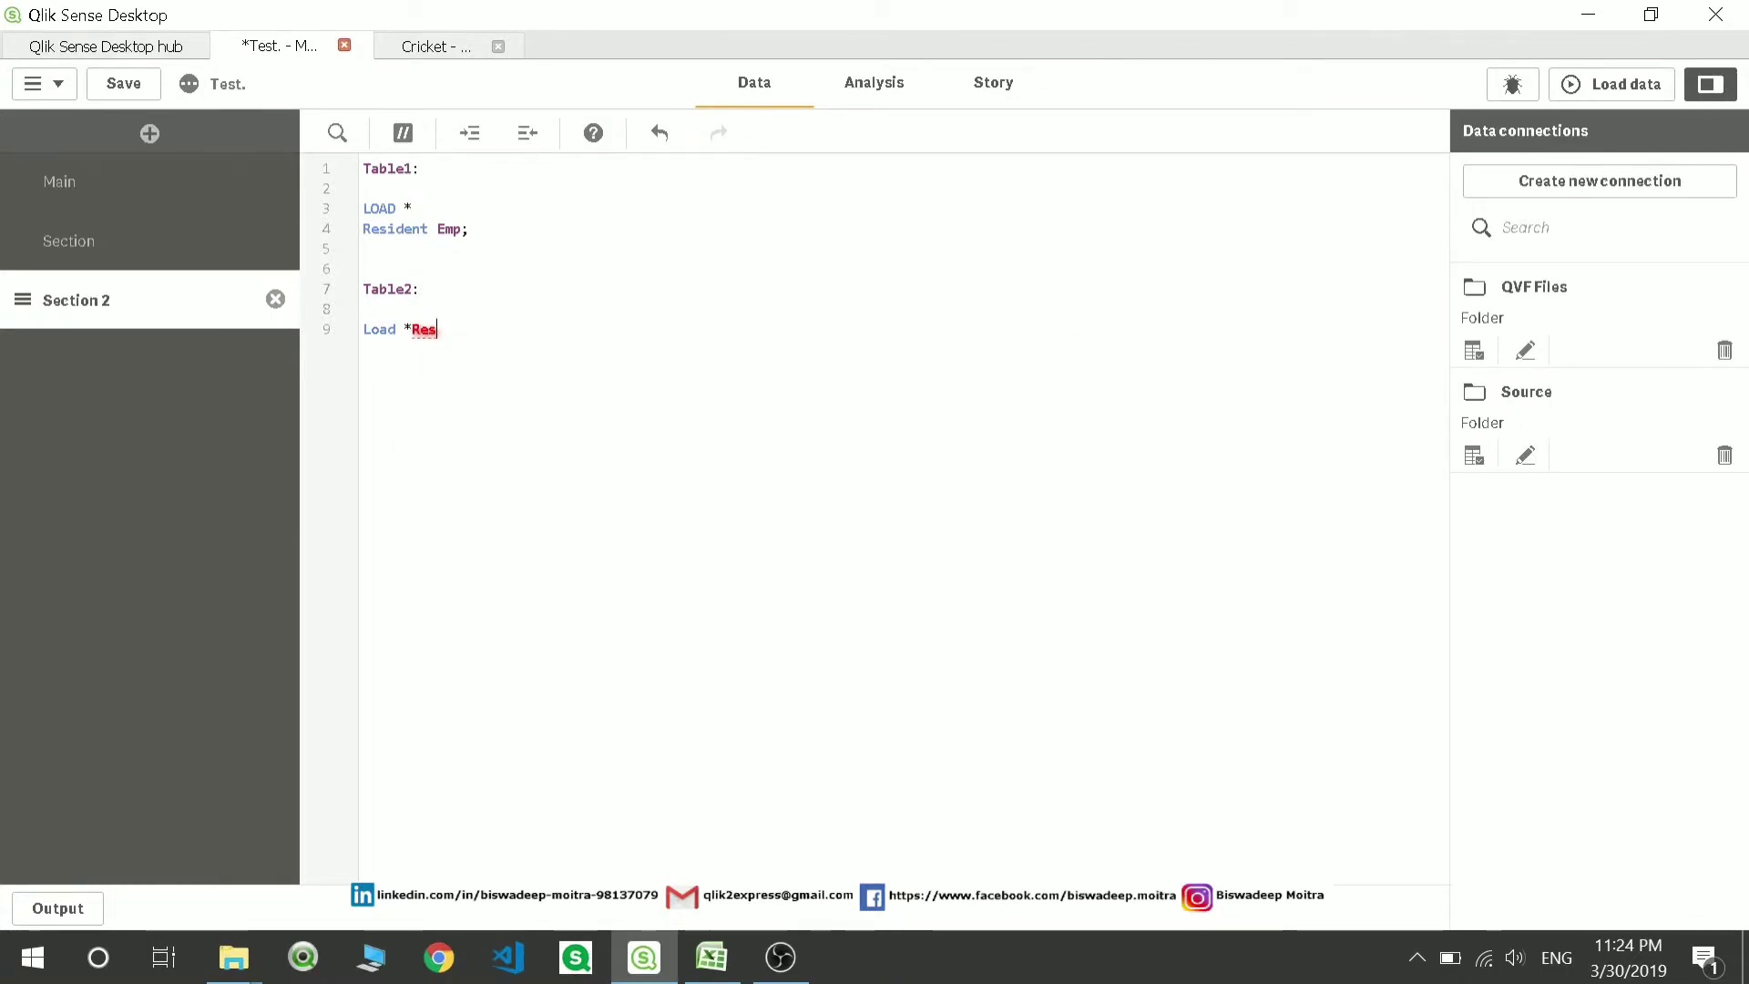
left_click(449, 361)
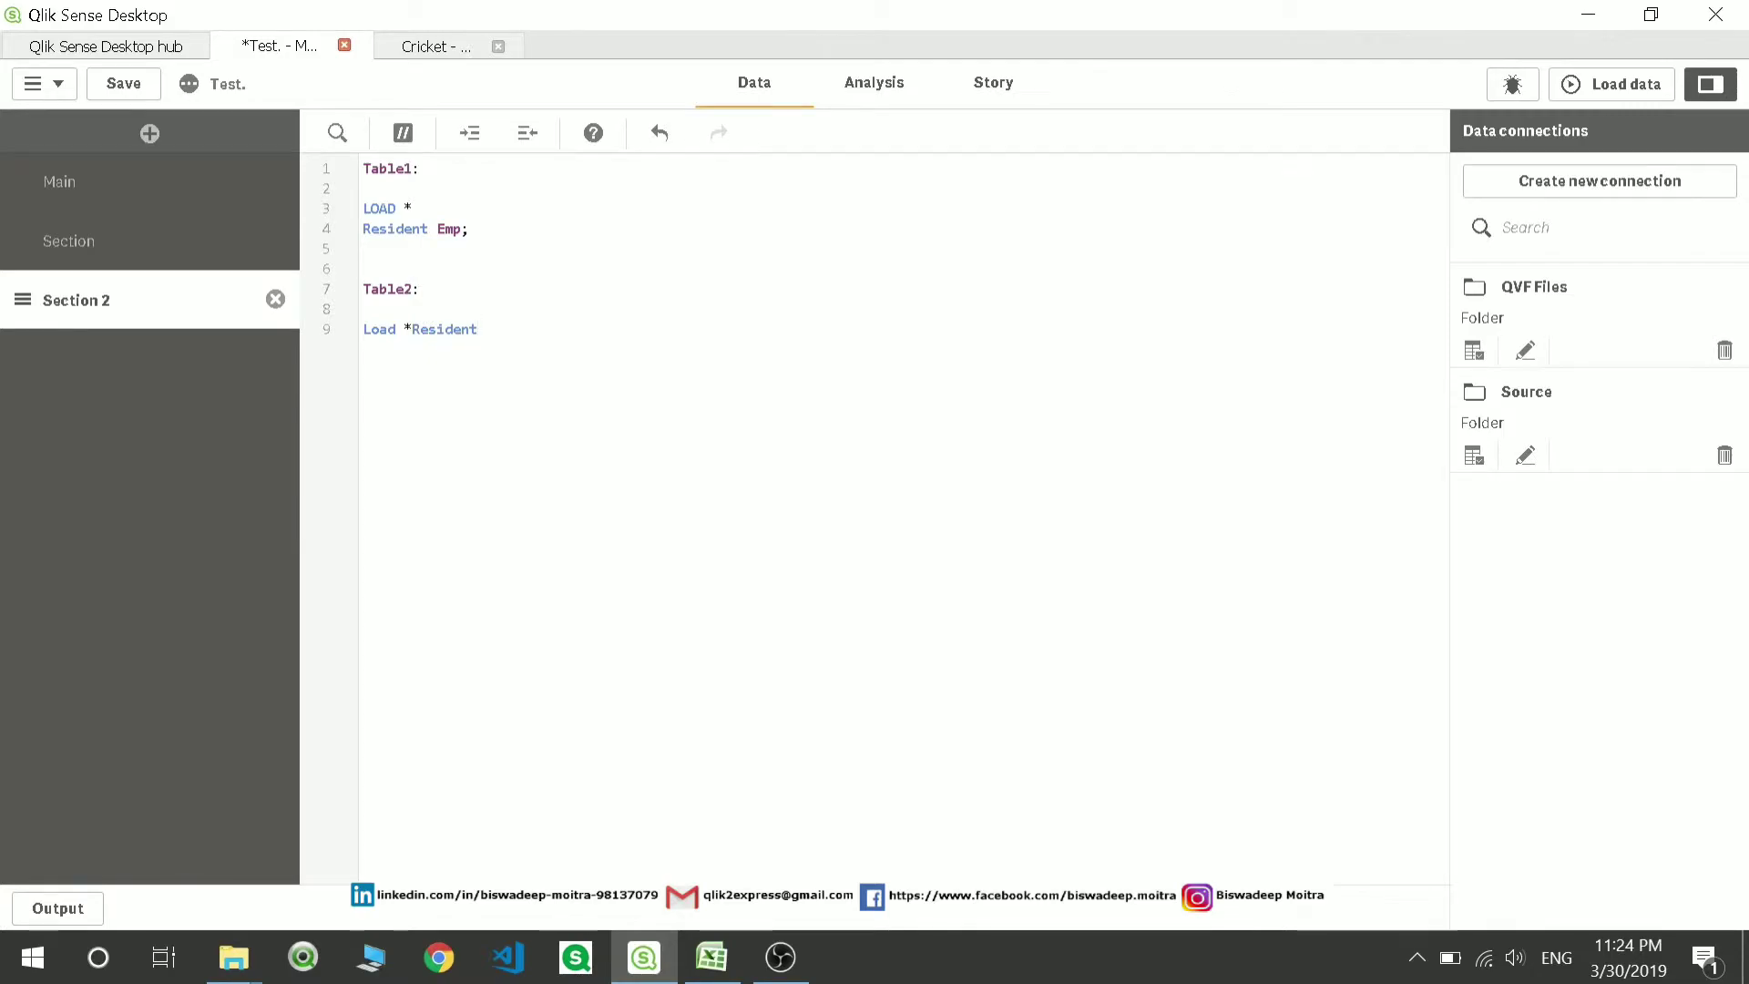
Complete the load as 'Load * Resident Table;' and move the semicolon onto new line 10
left_click(154, 238)
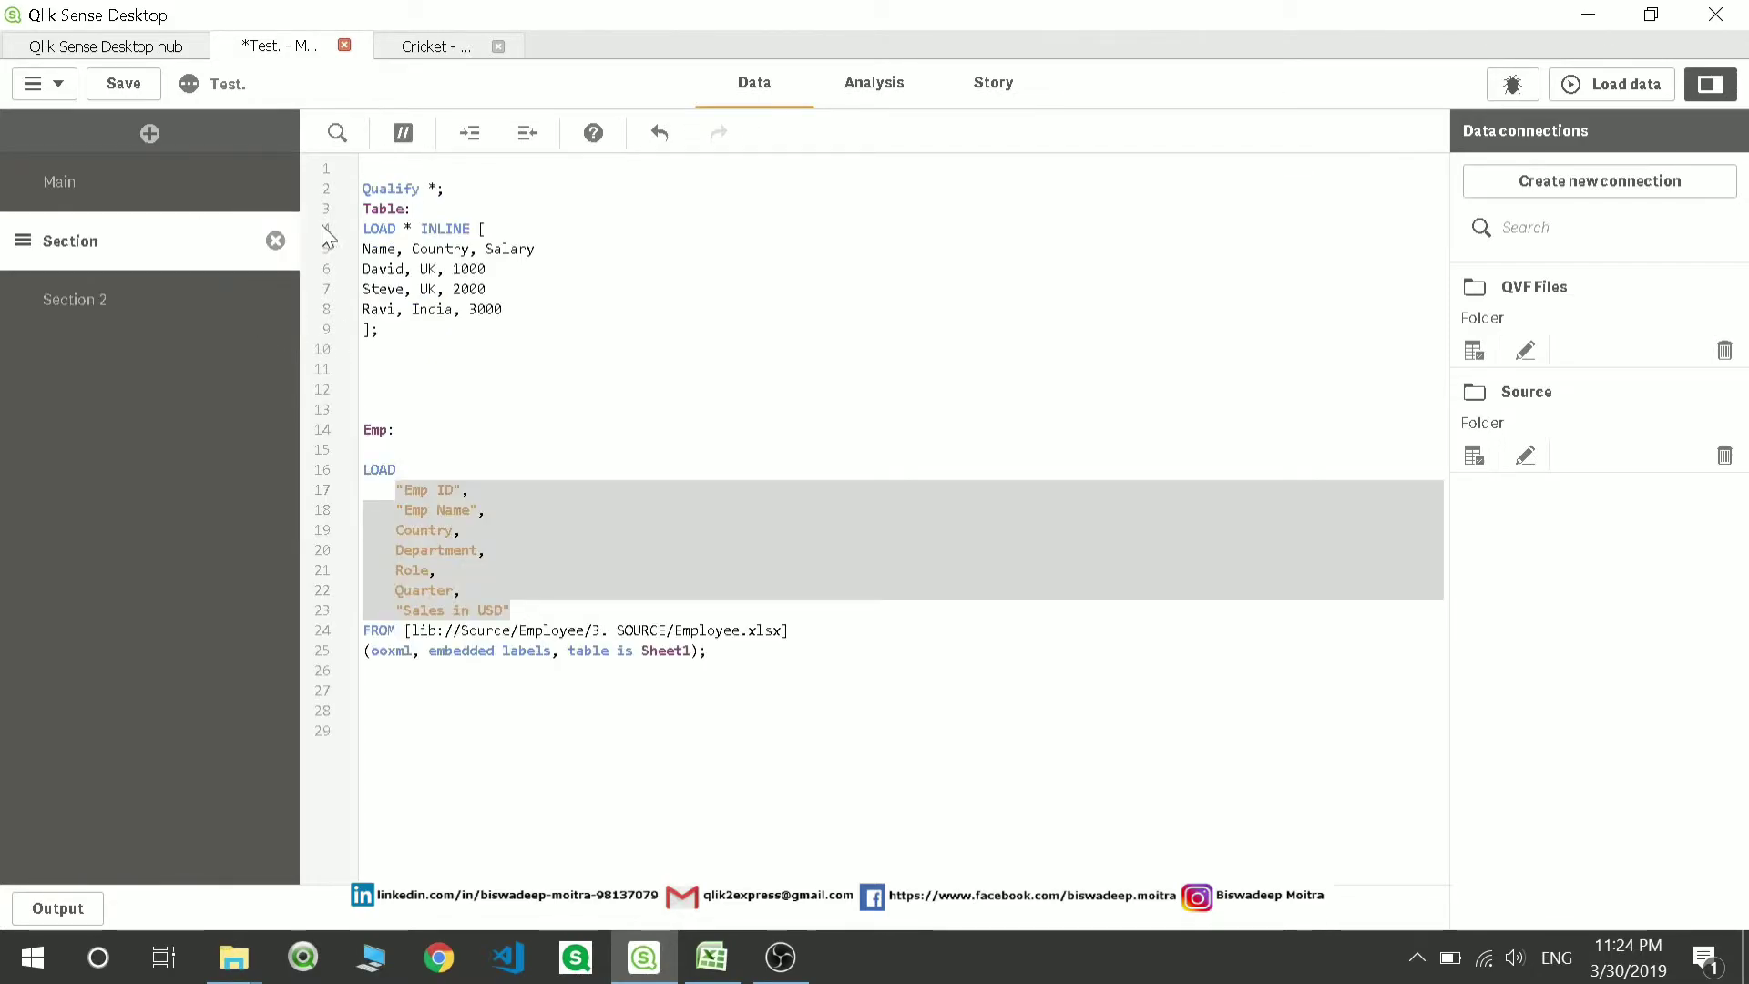
double_click(383, 209)
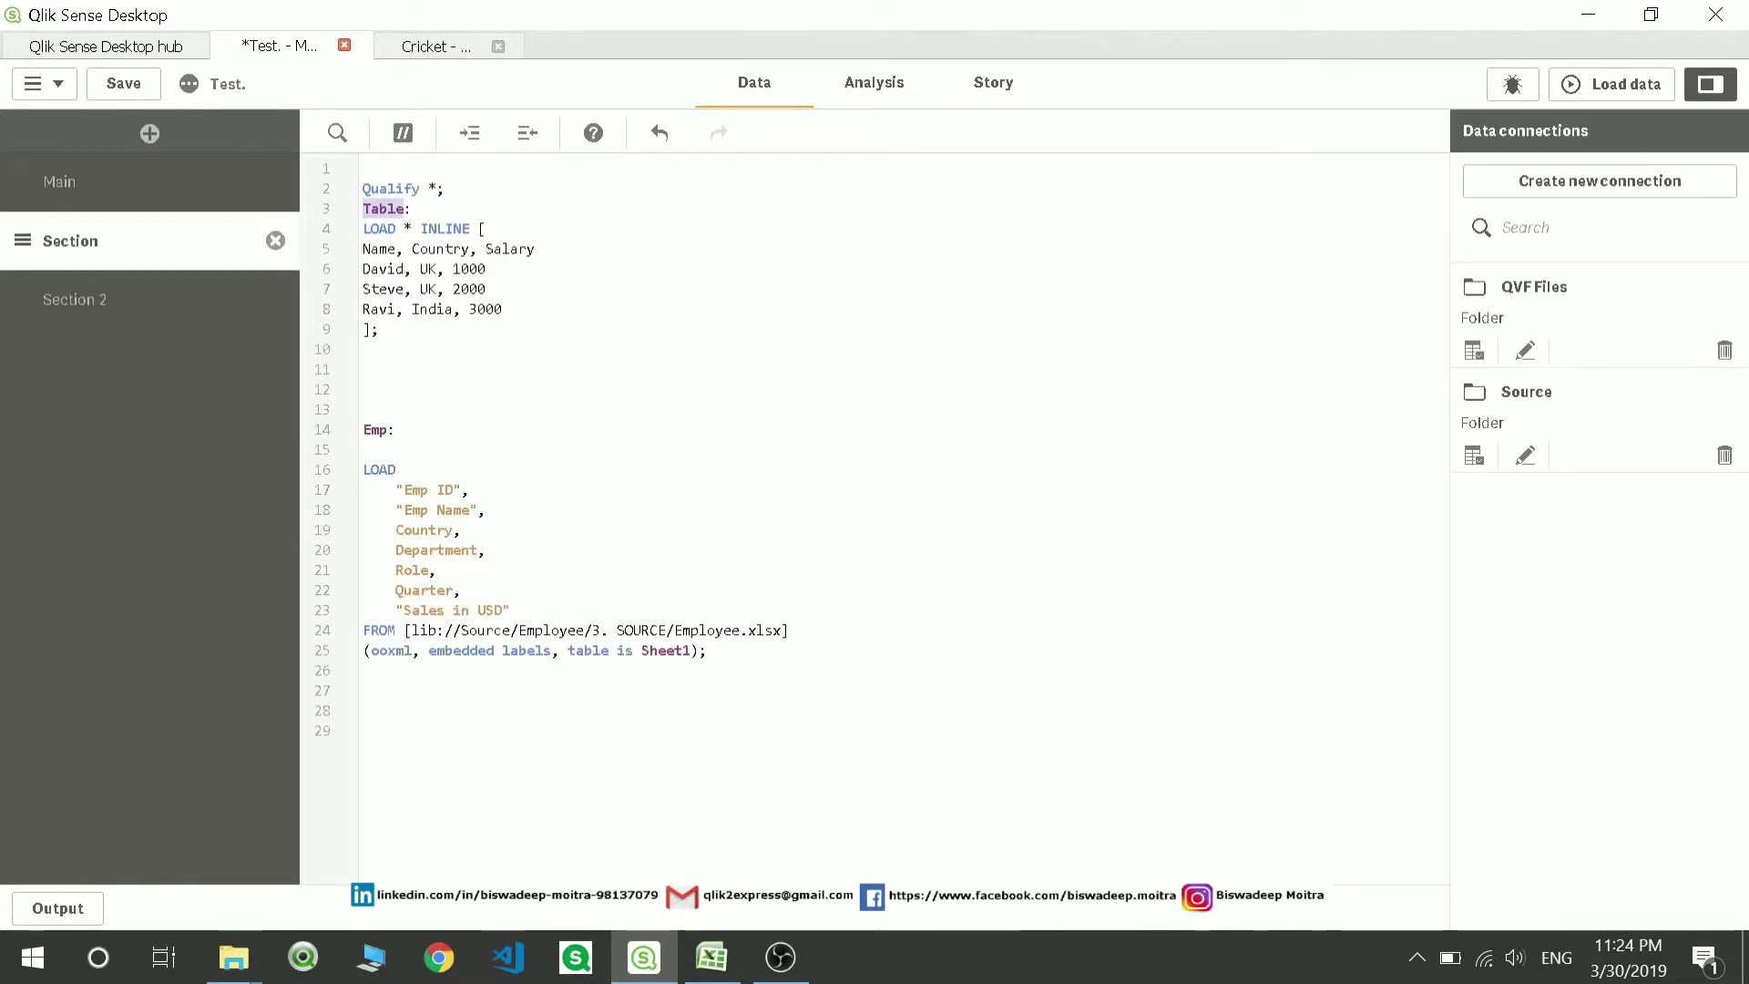
left_click(82, 306)
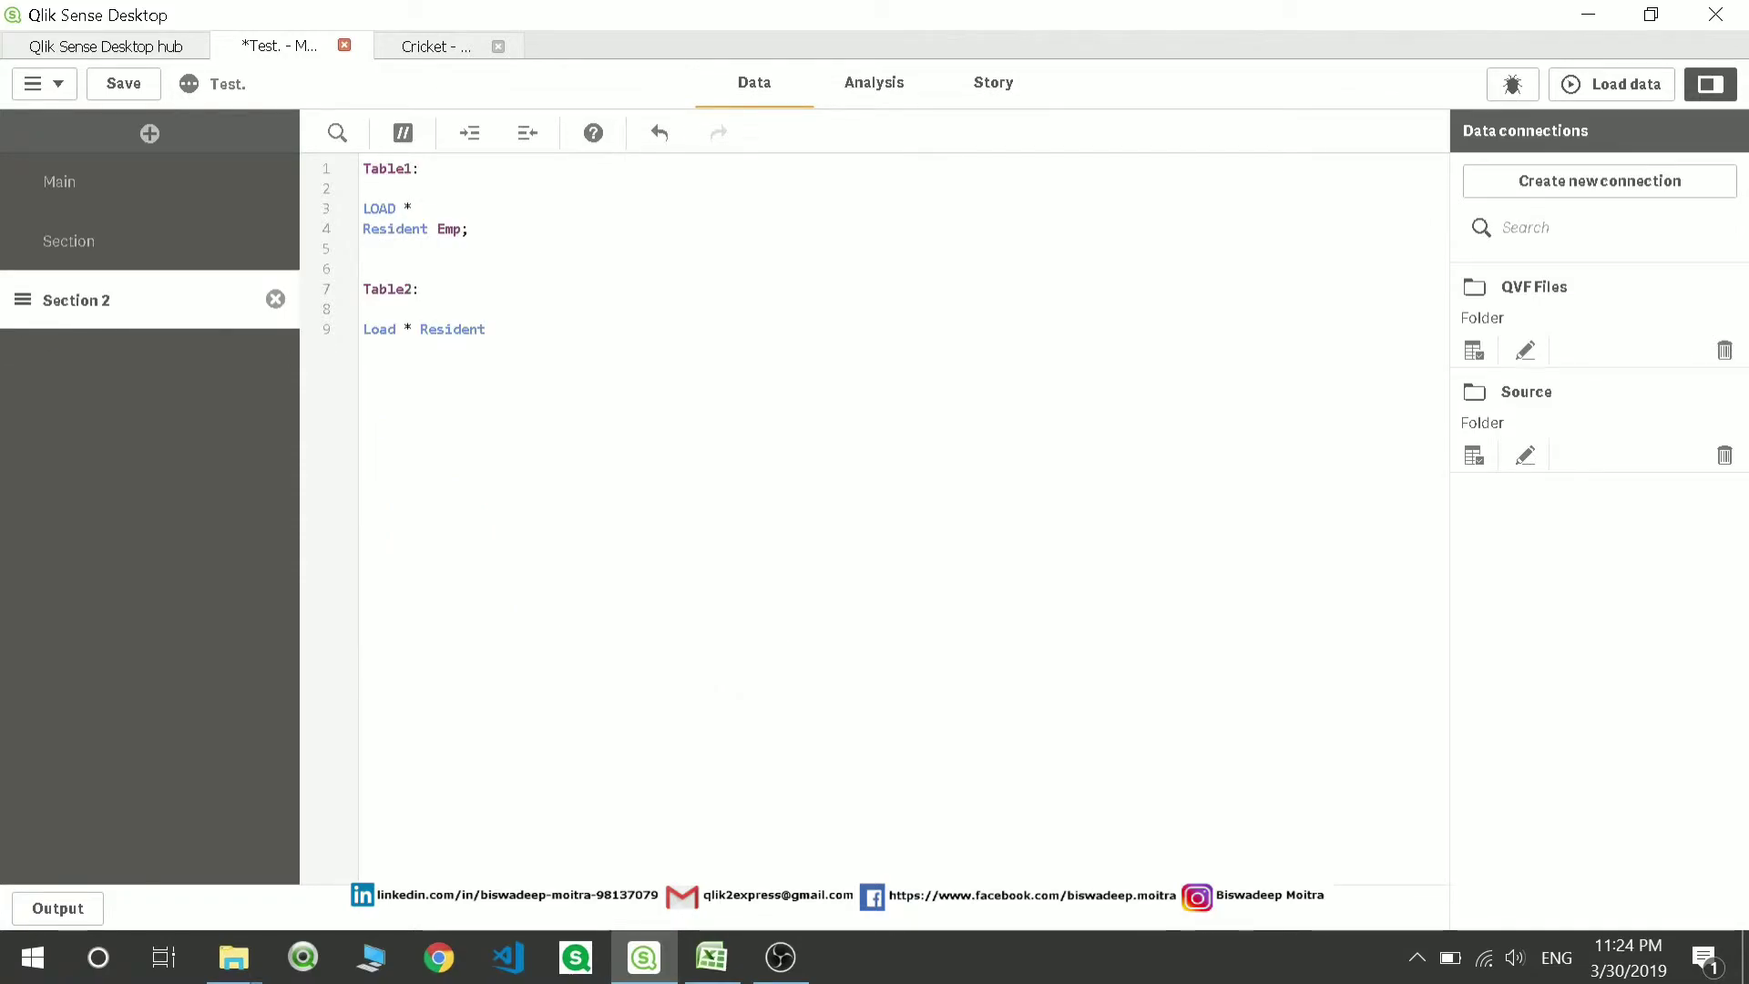
type("Table;")
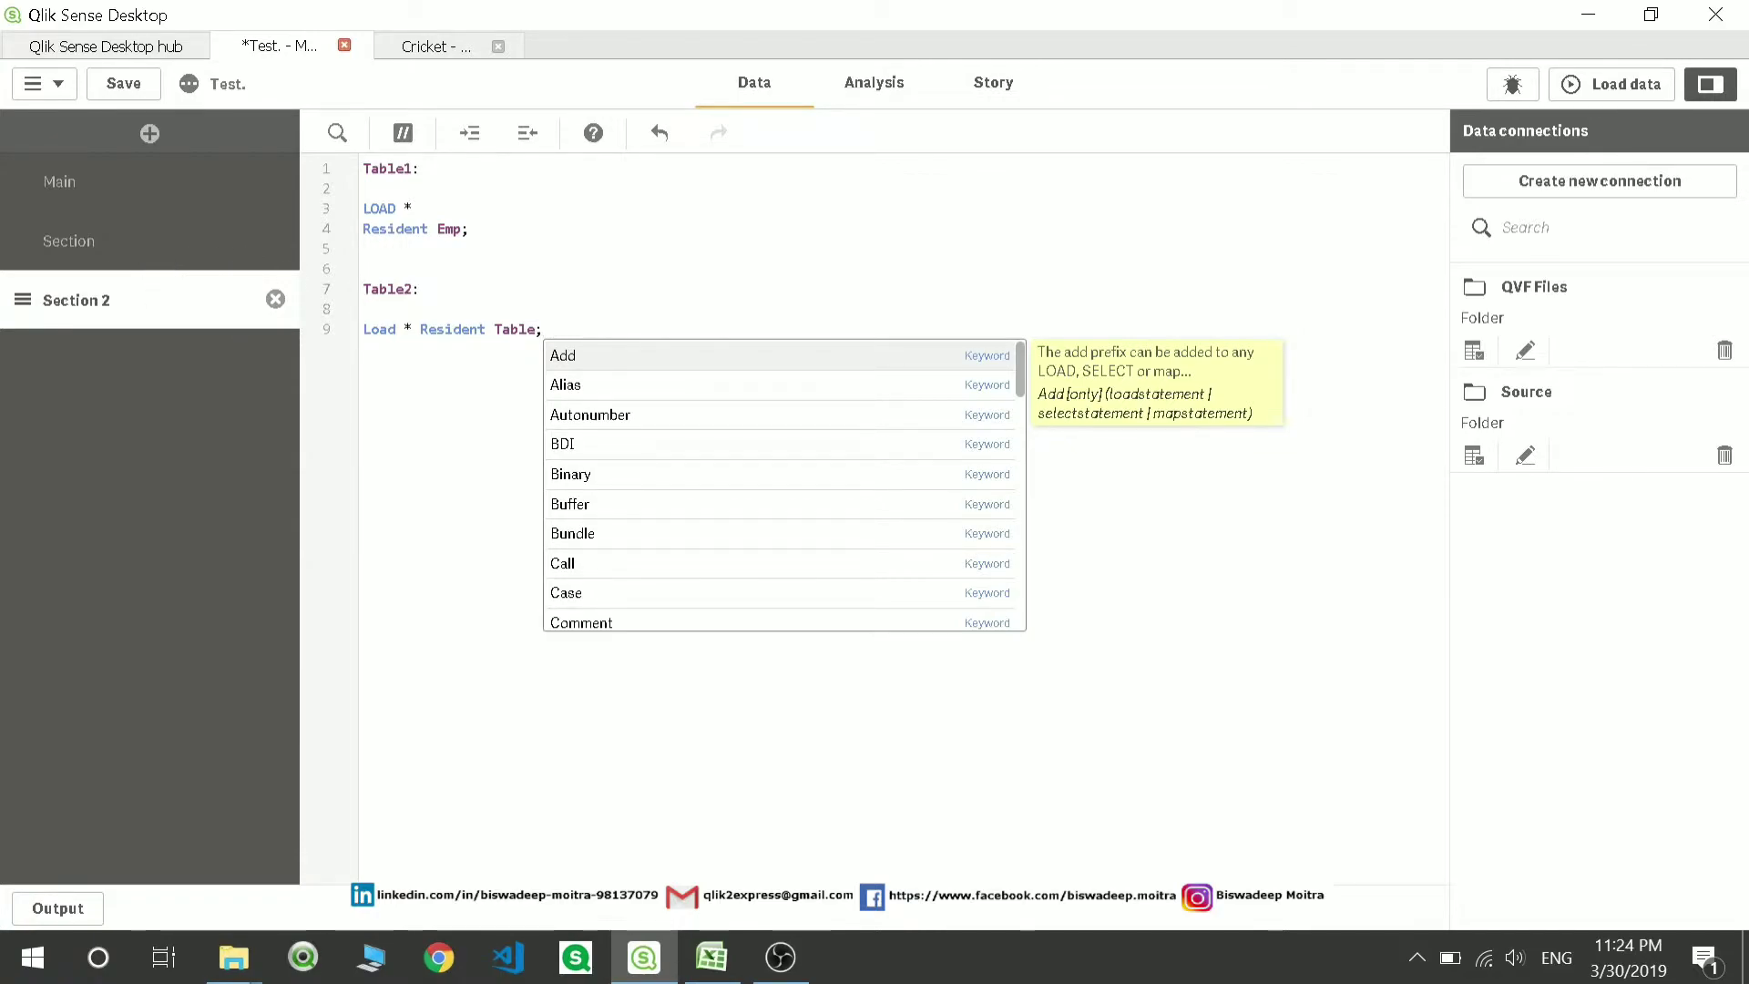
key("Escape")
left_click(80, 243)
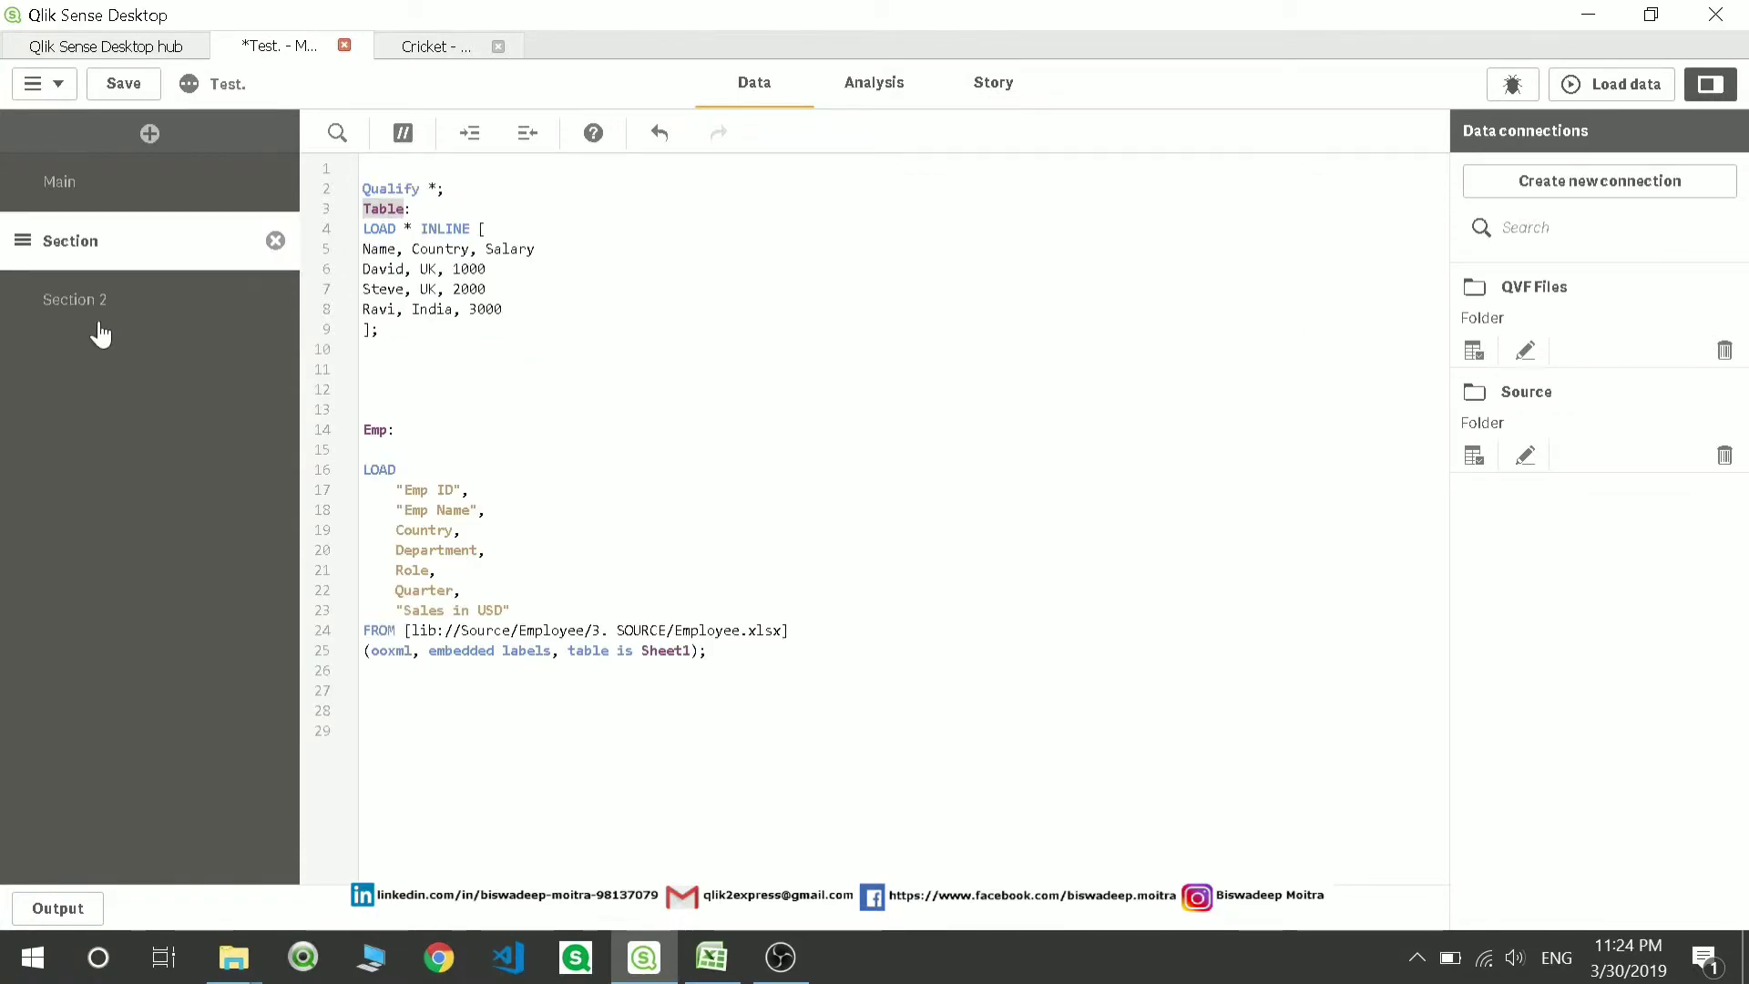
left_click(85, 299)
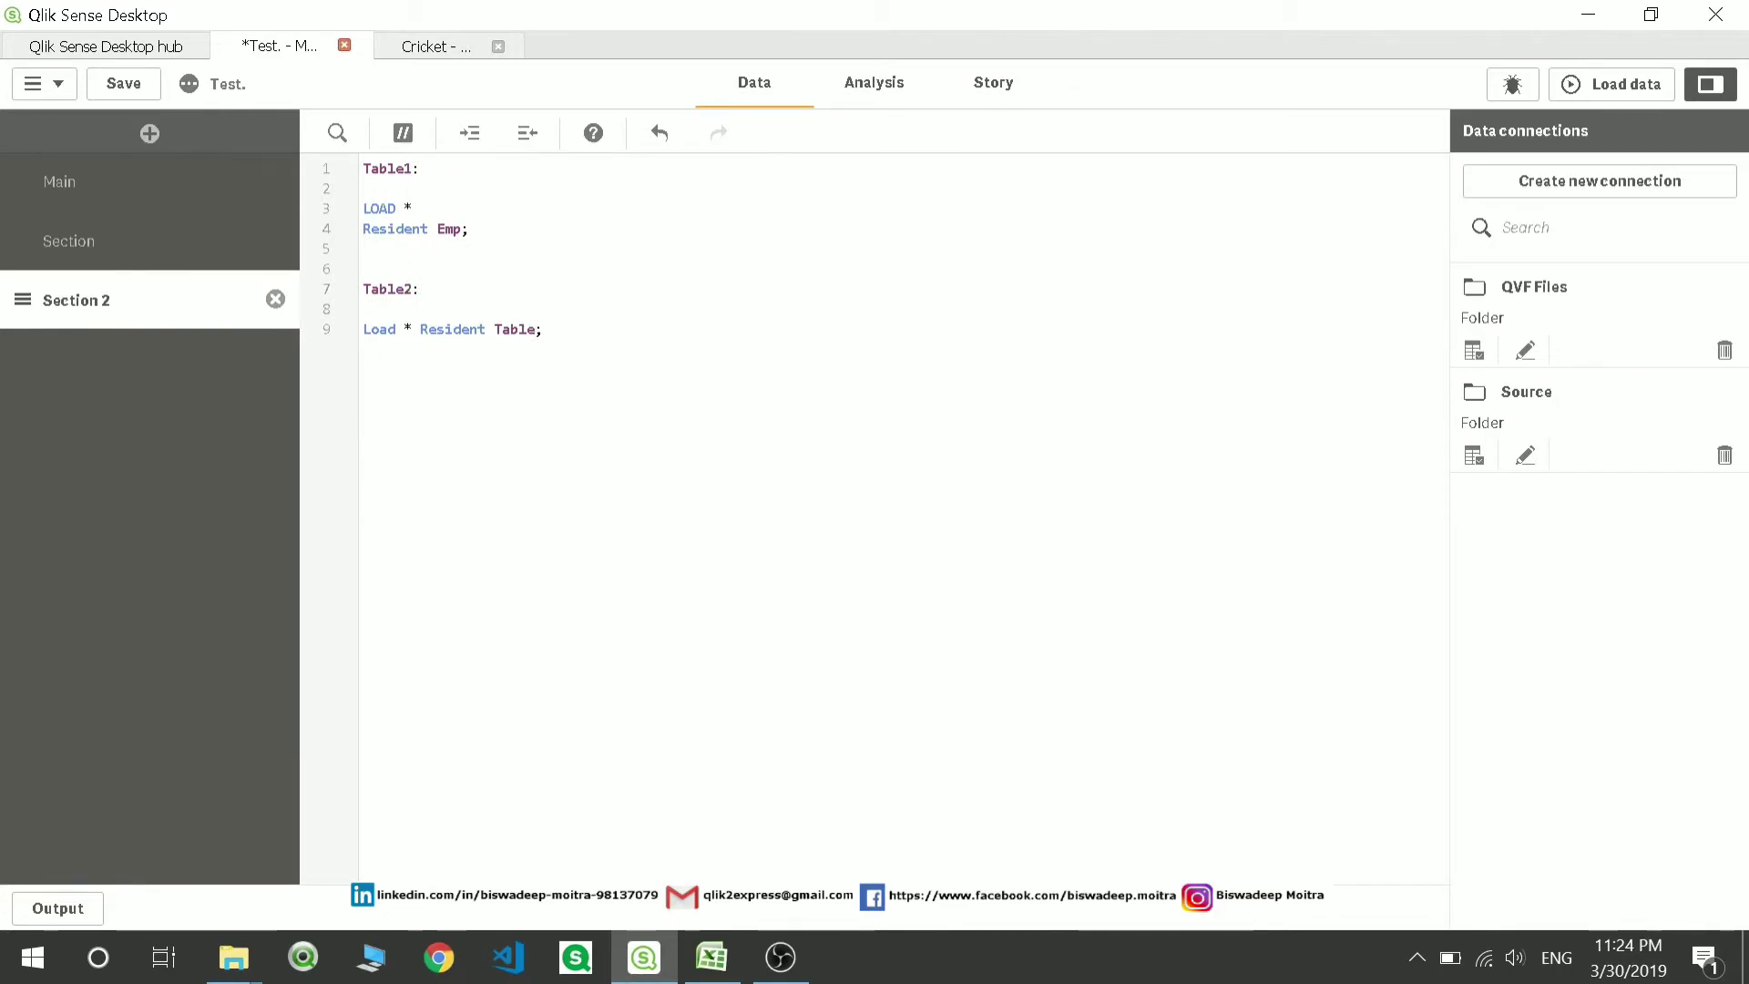
key("Return")
Write the condition Where Country <> 'UK' on line 10, checking Section's field names
type("Where ;")
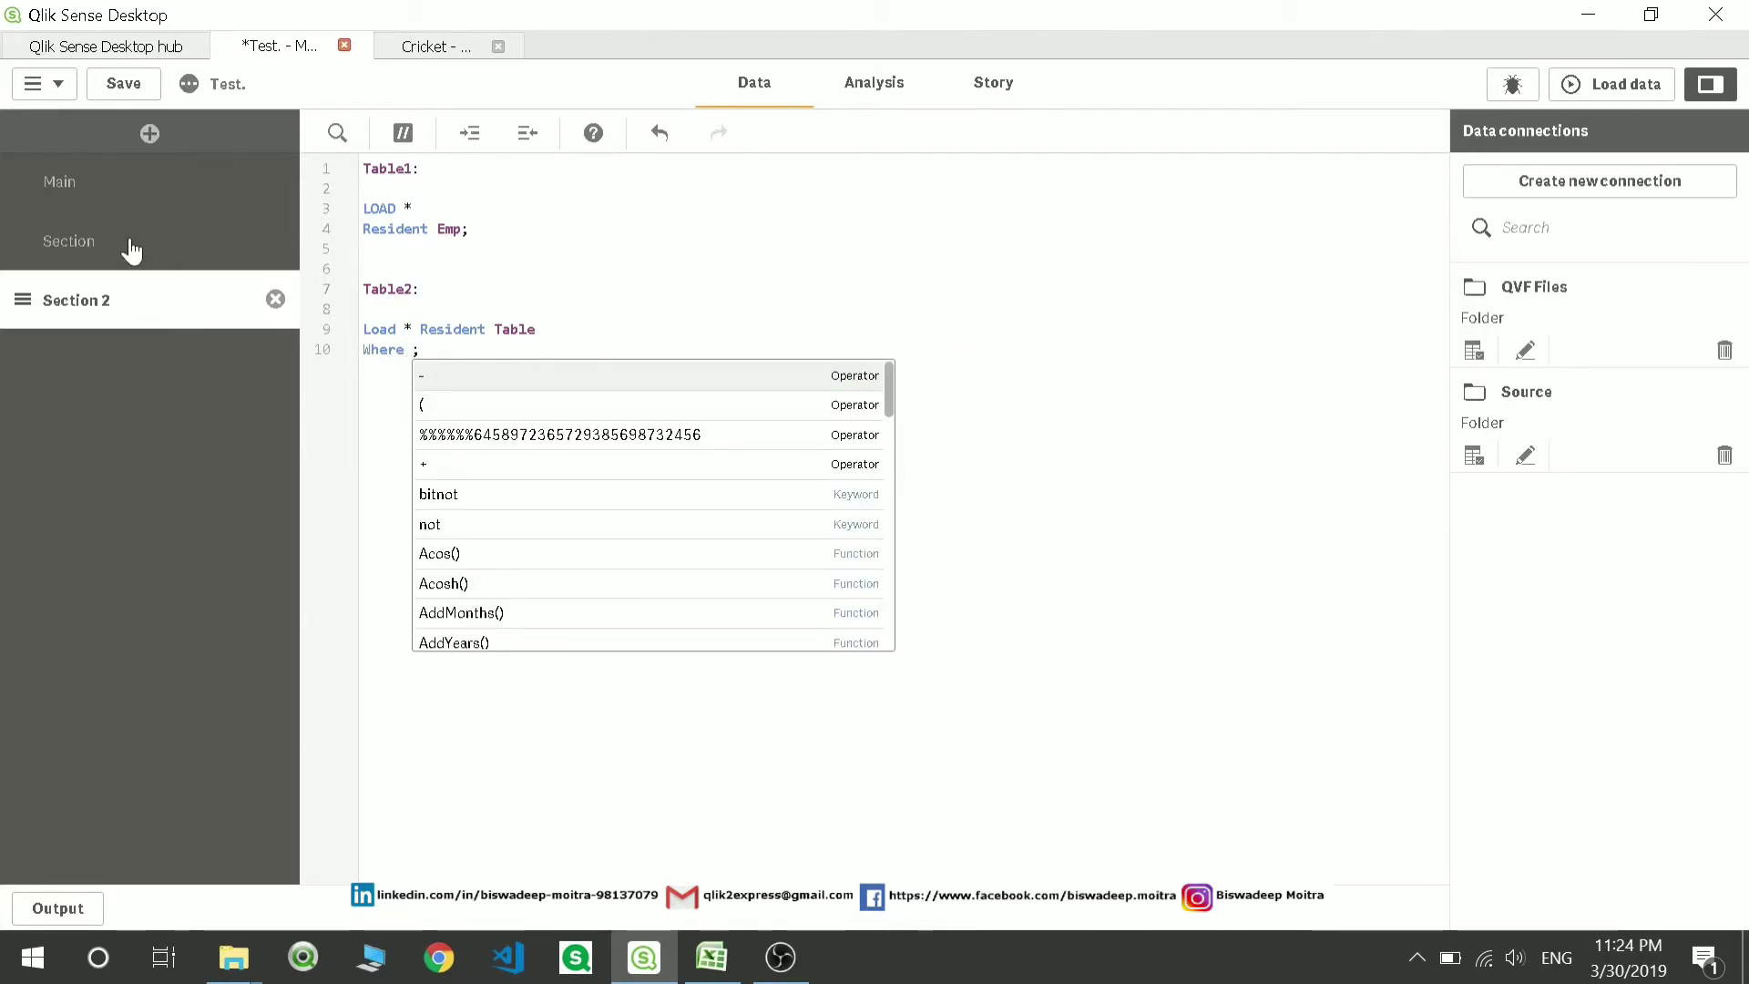
left_click(129, 242)
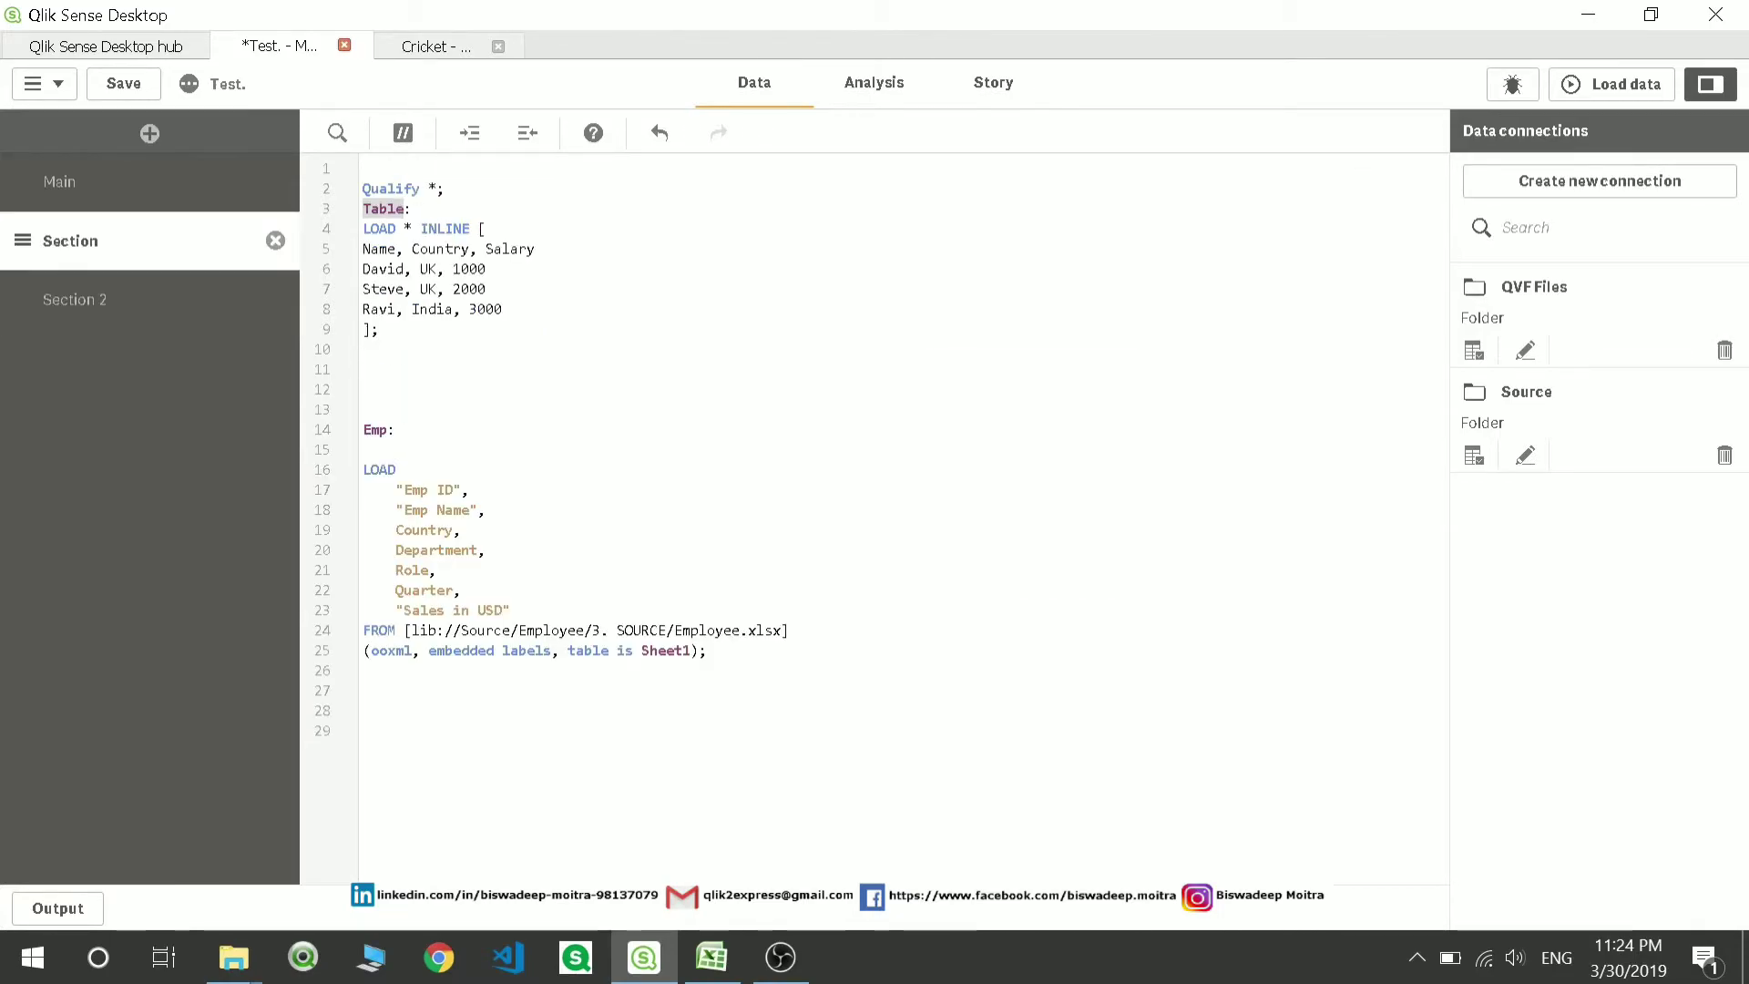
left_click(108, 310)
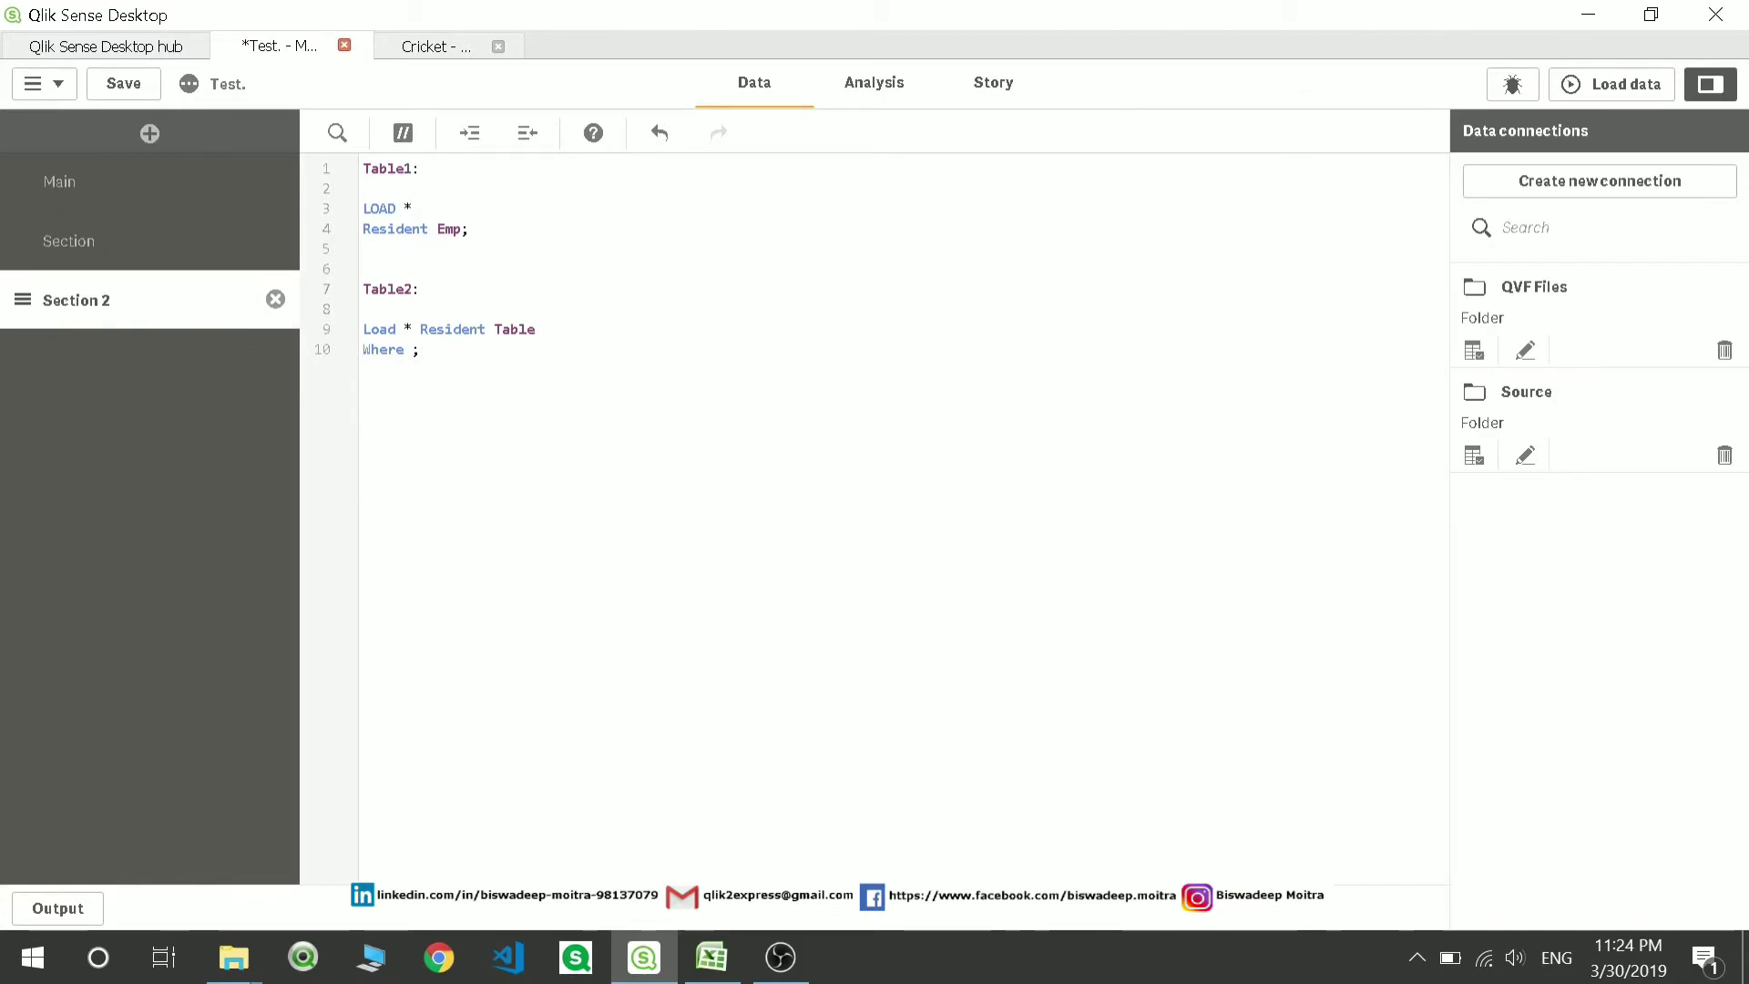
type("Country ")
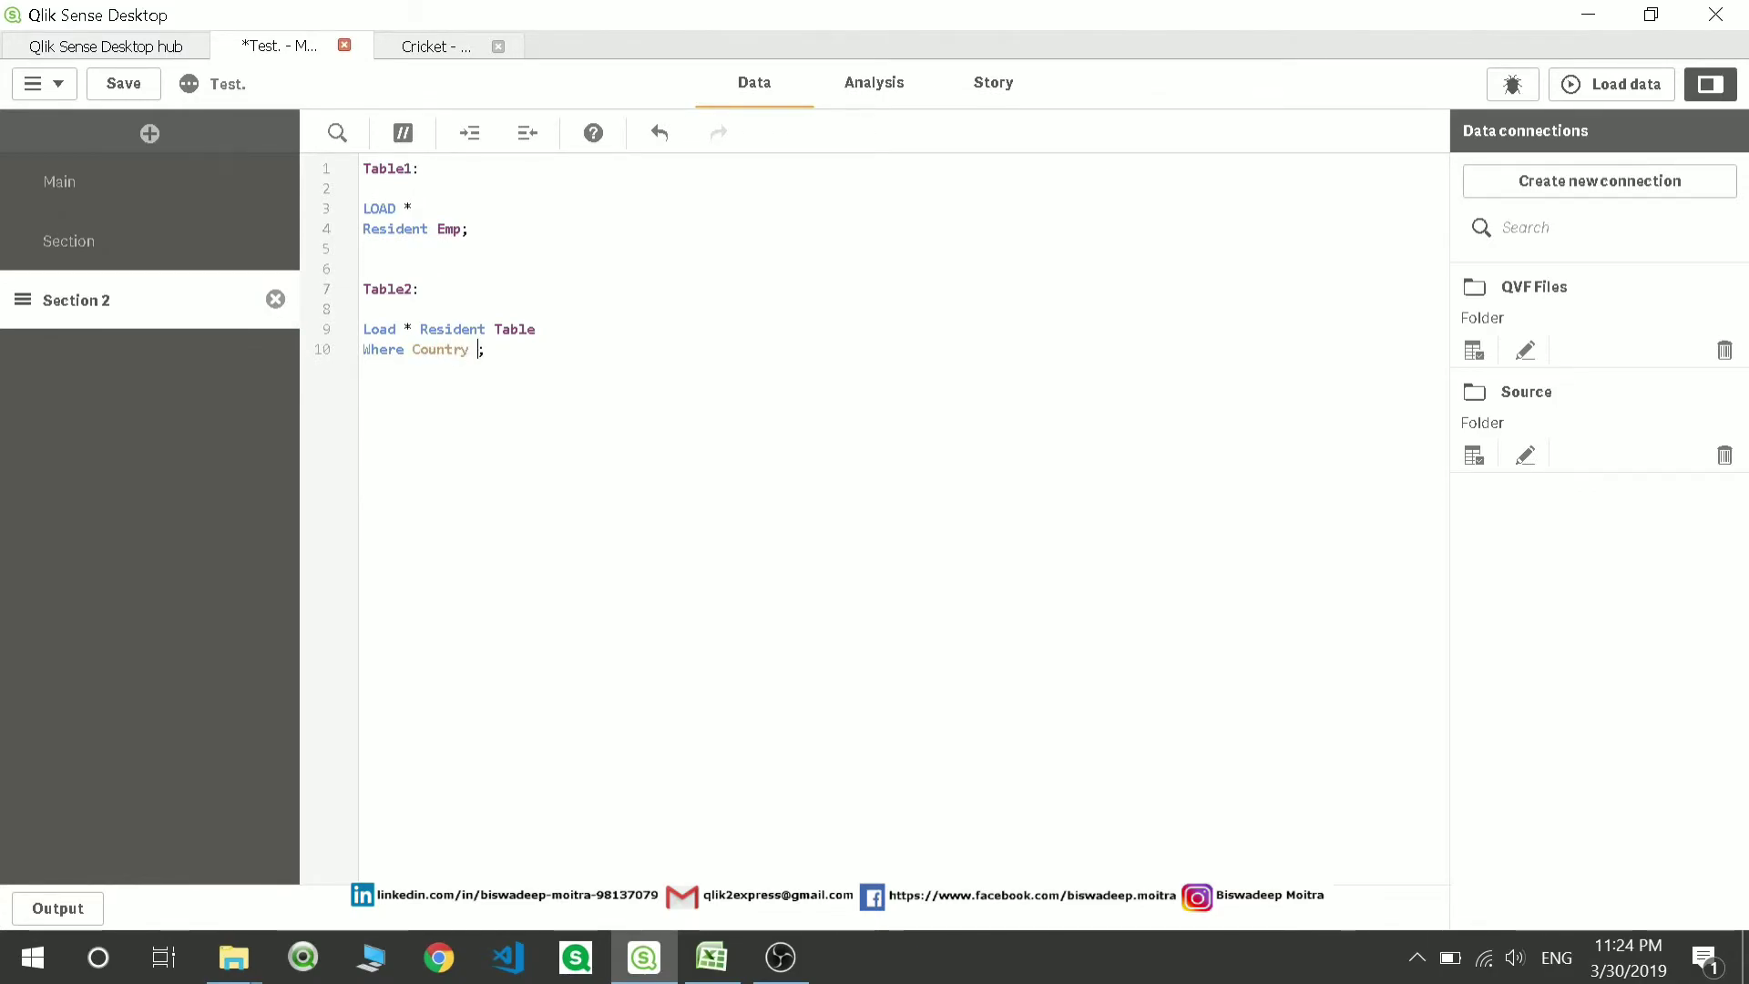
type("<> ''")
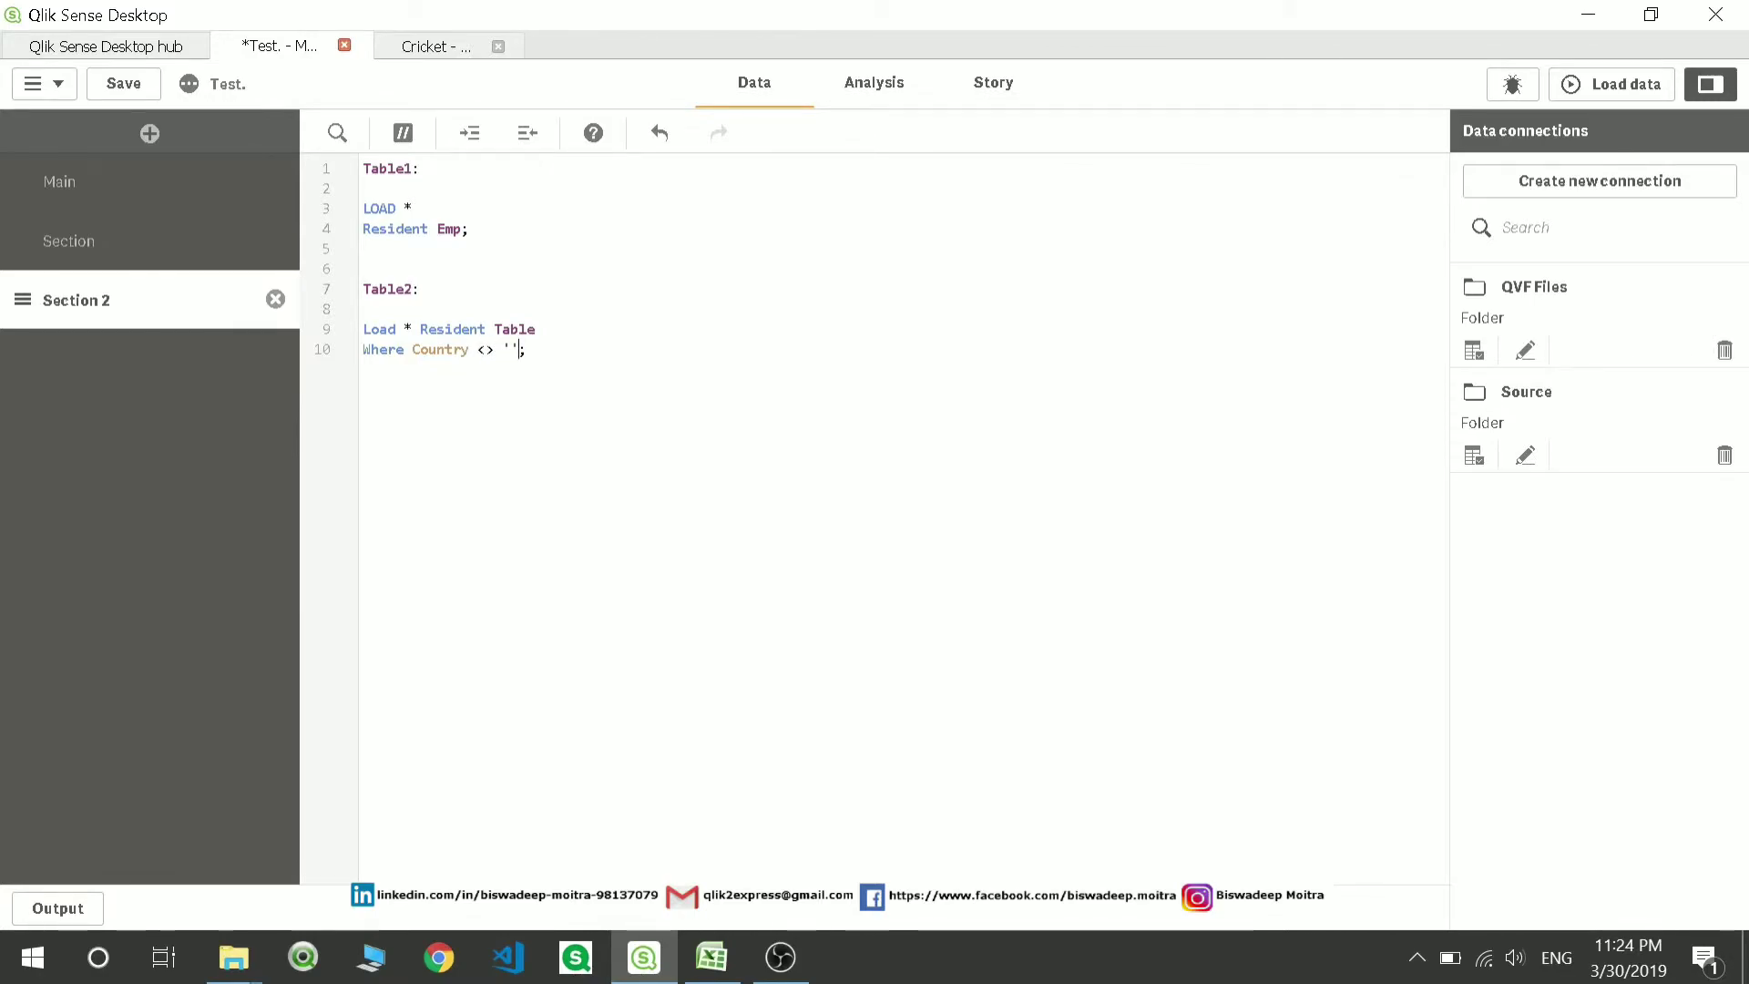
key("Left")
type("U")
Reload the data, dismiss the "Field 'Country' not found" error, and compare against the Section script
left_click(1578, 95)
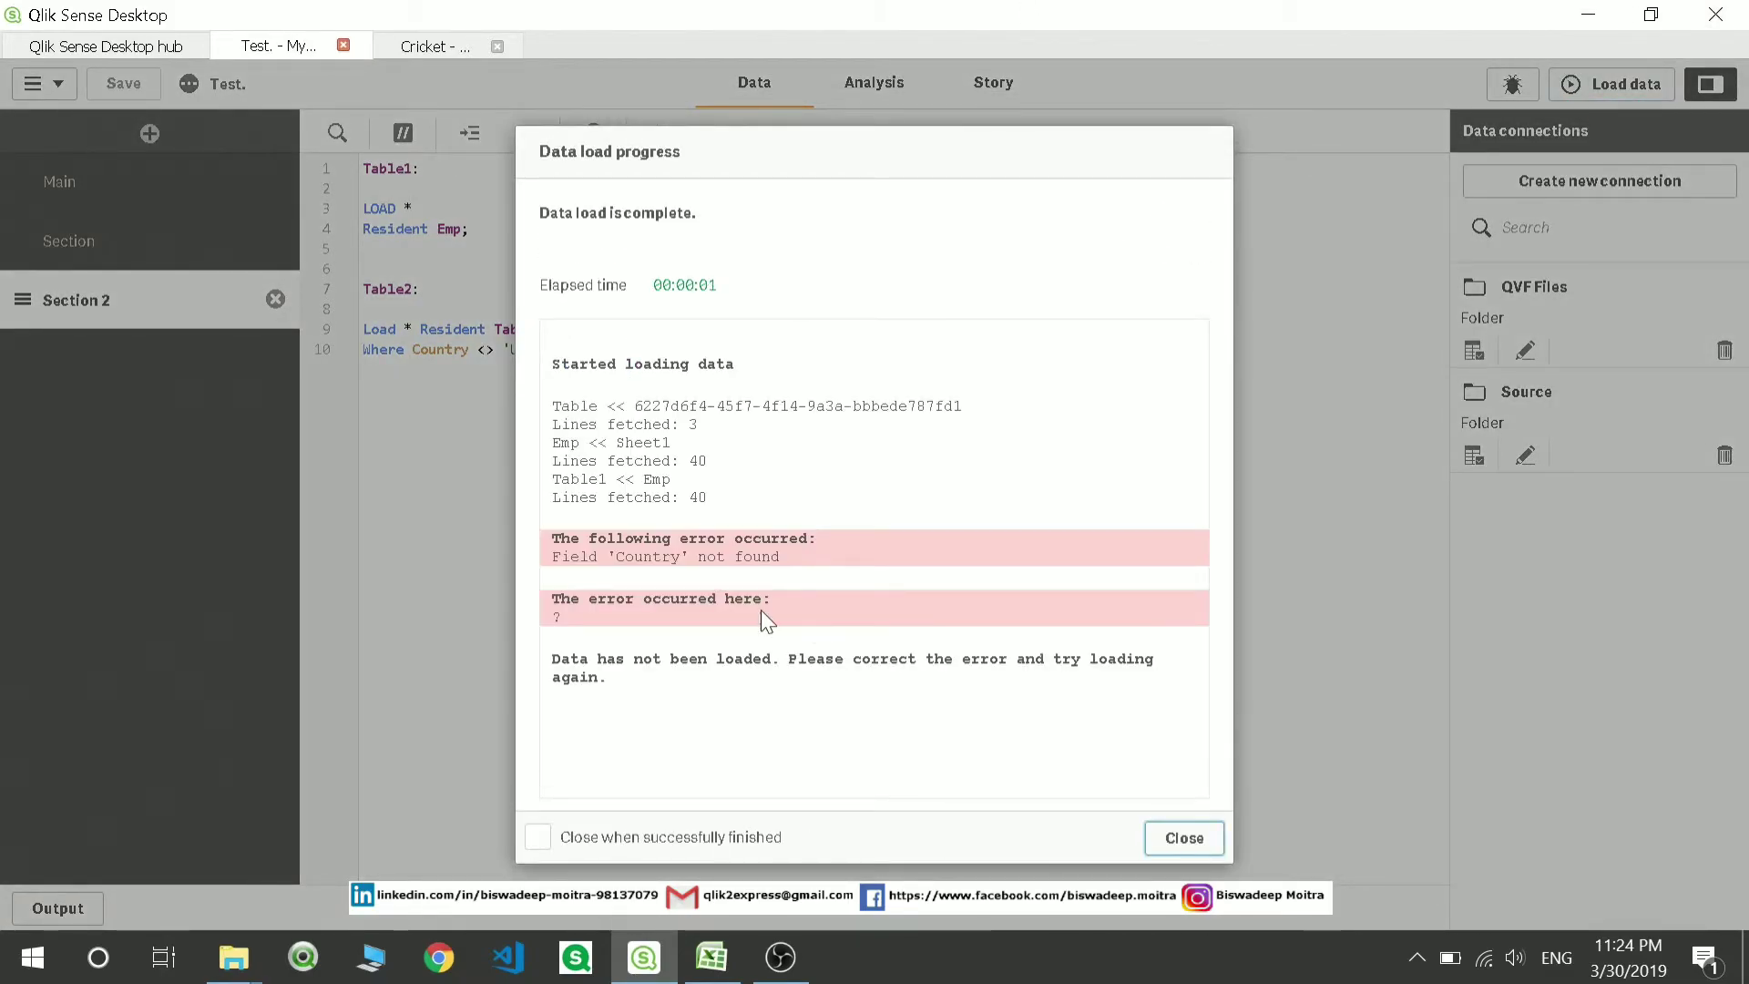
left_click(1180, 837)
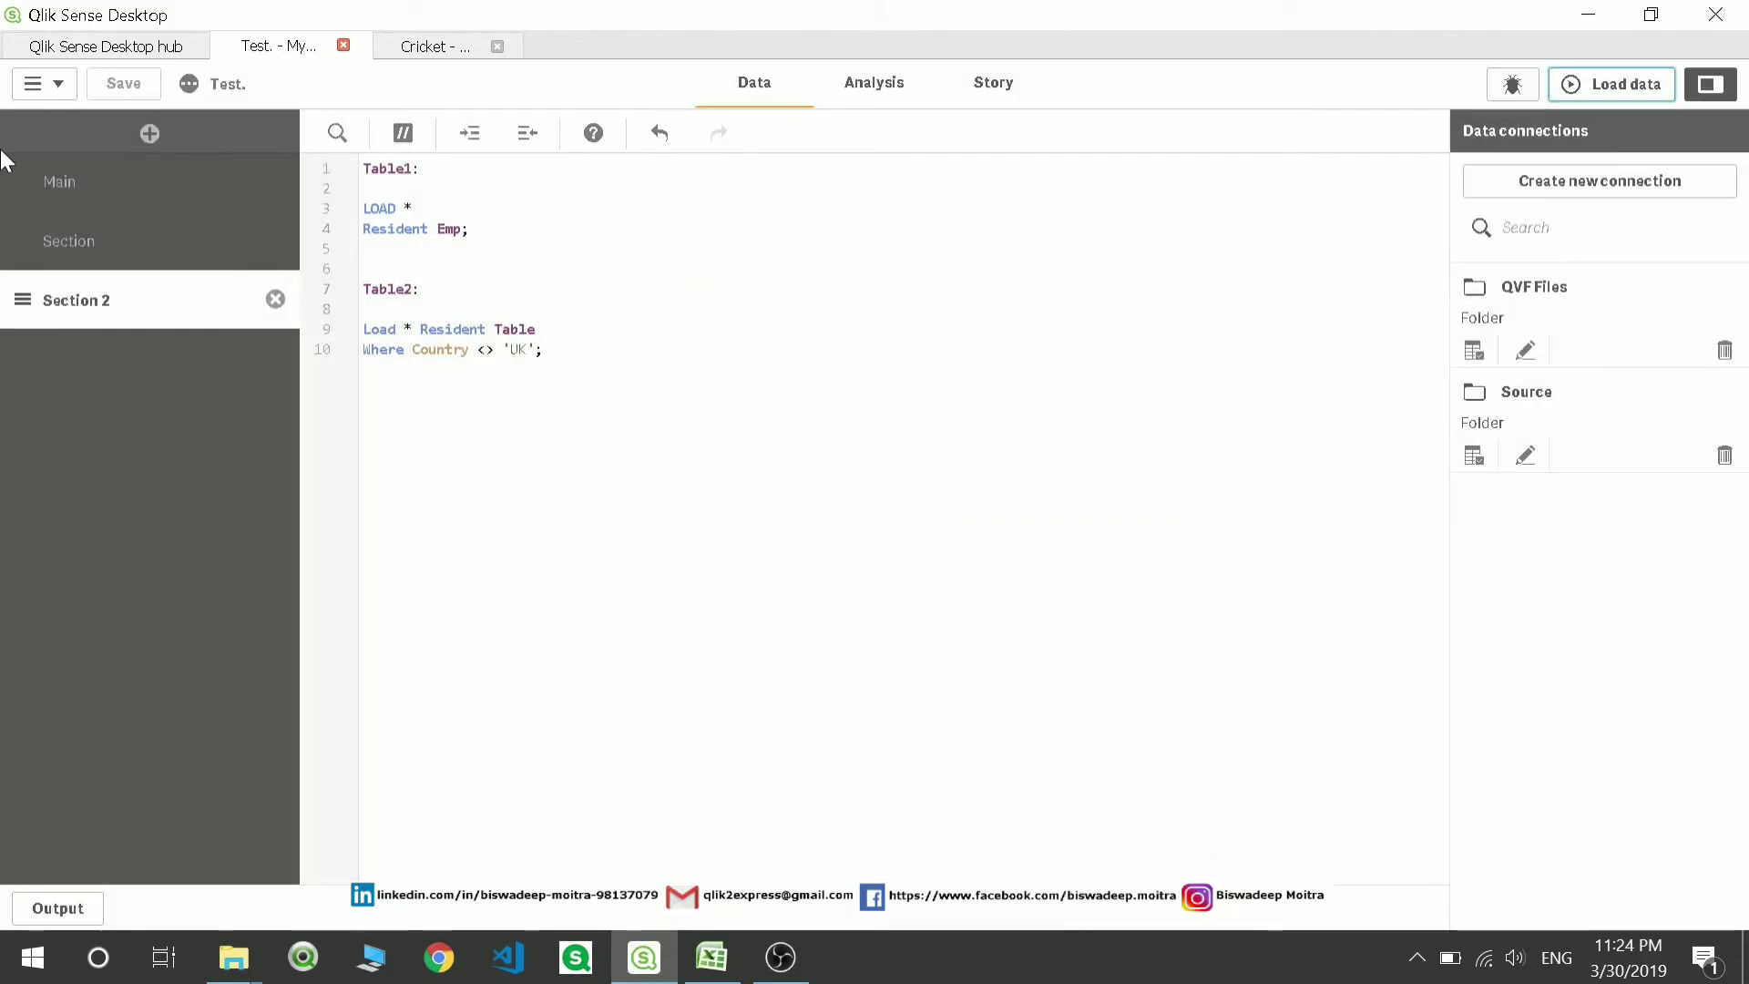
left_click(91, 244)
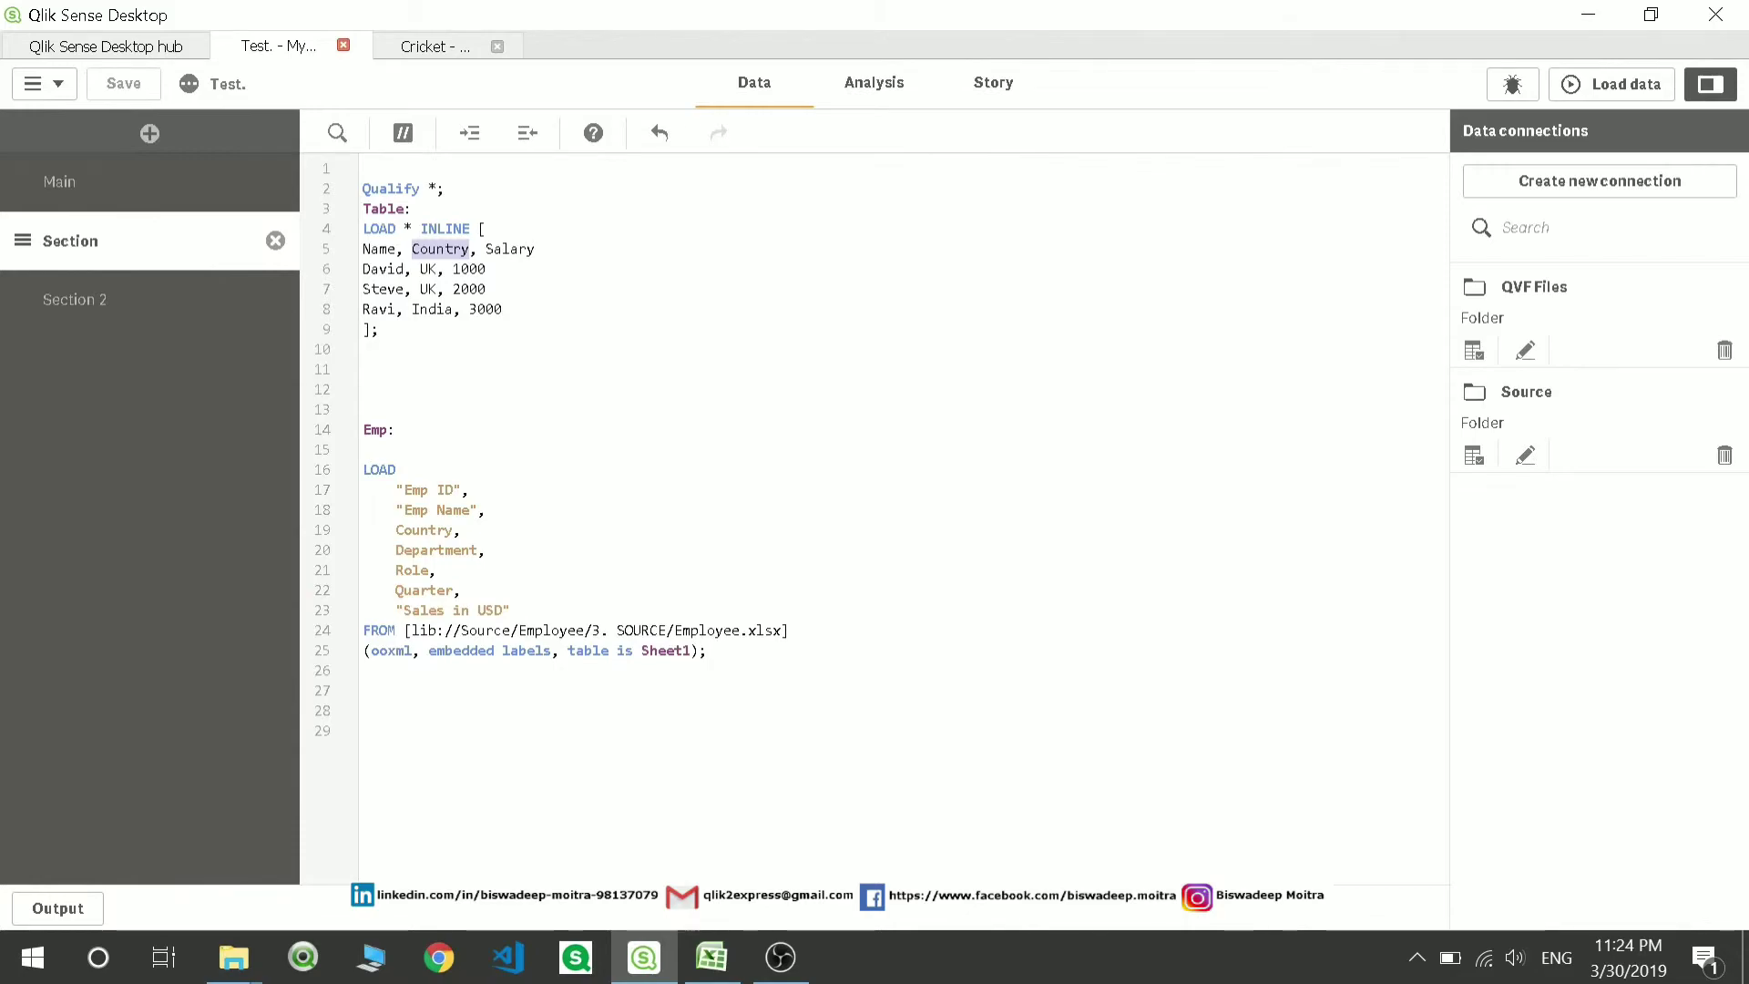
left_click(77, 319)
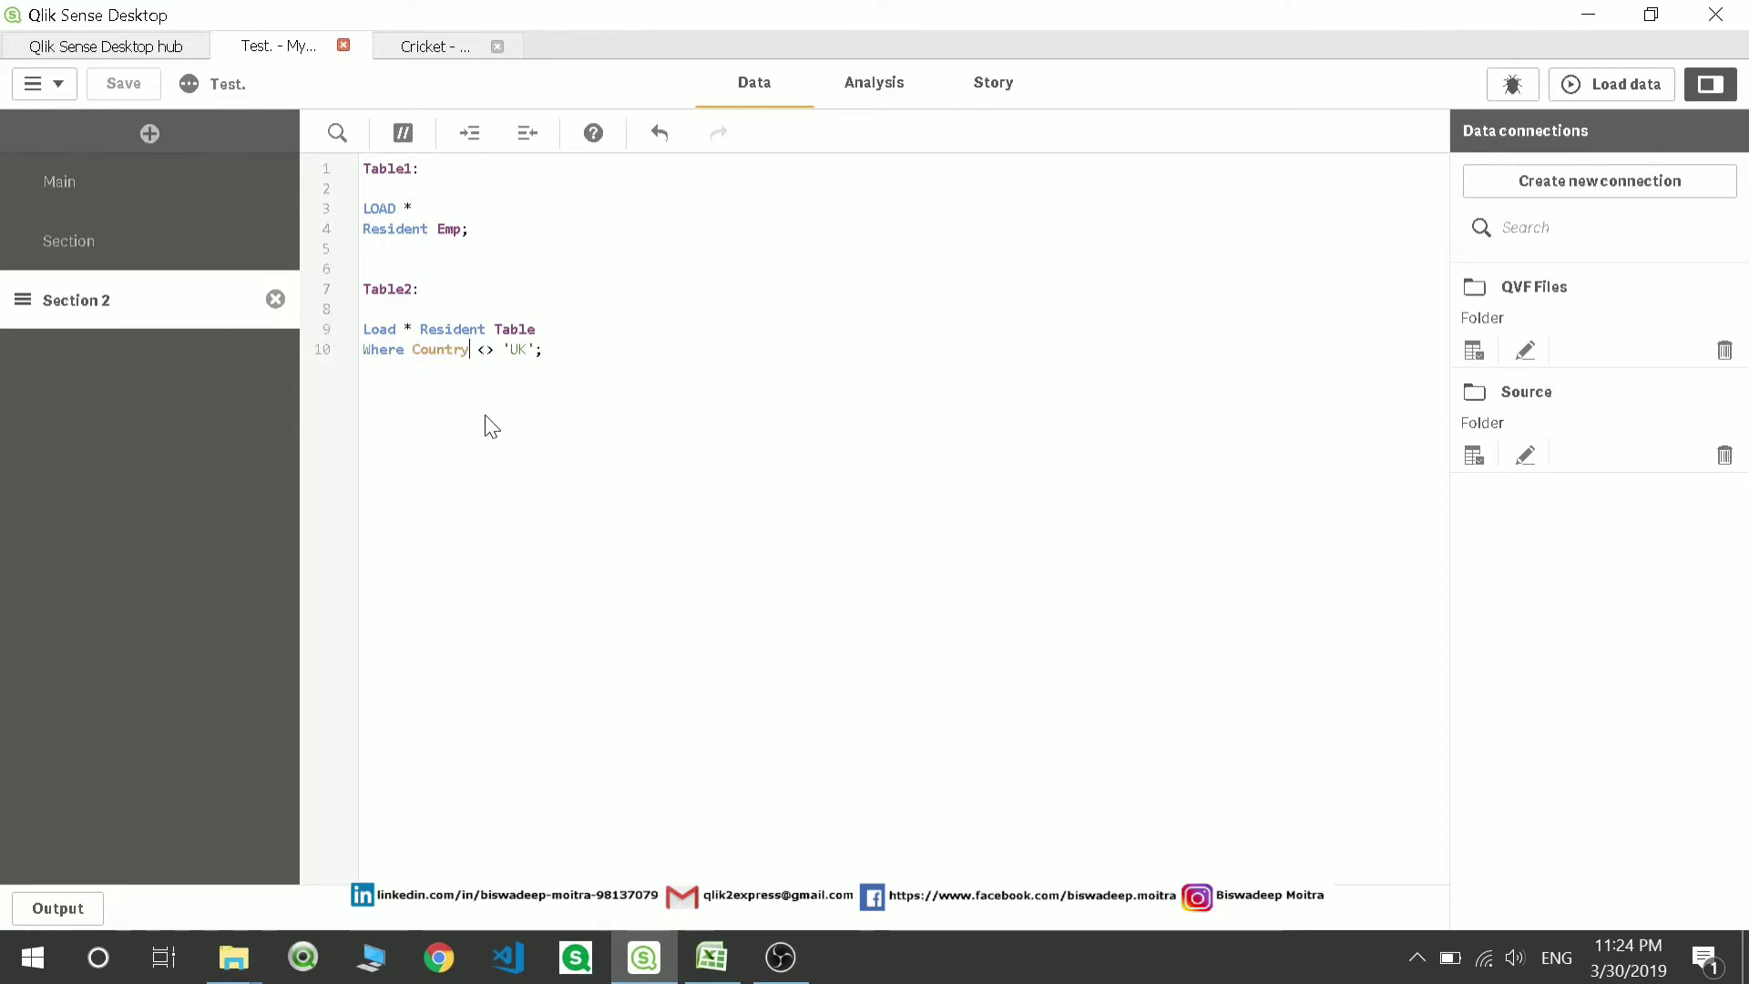
left_click(144, 245)
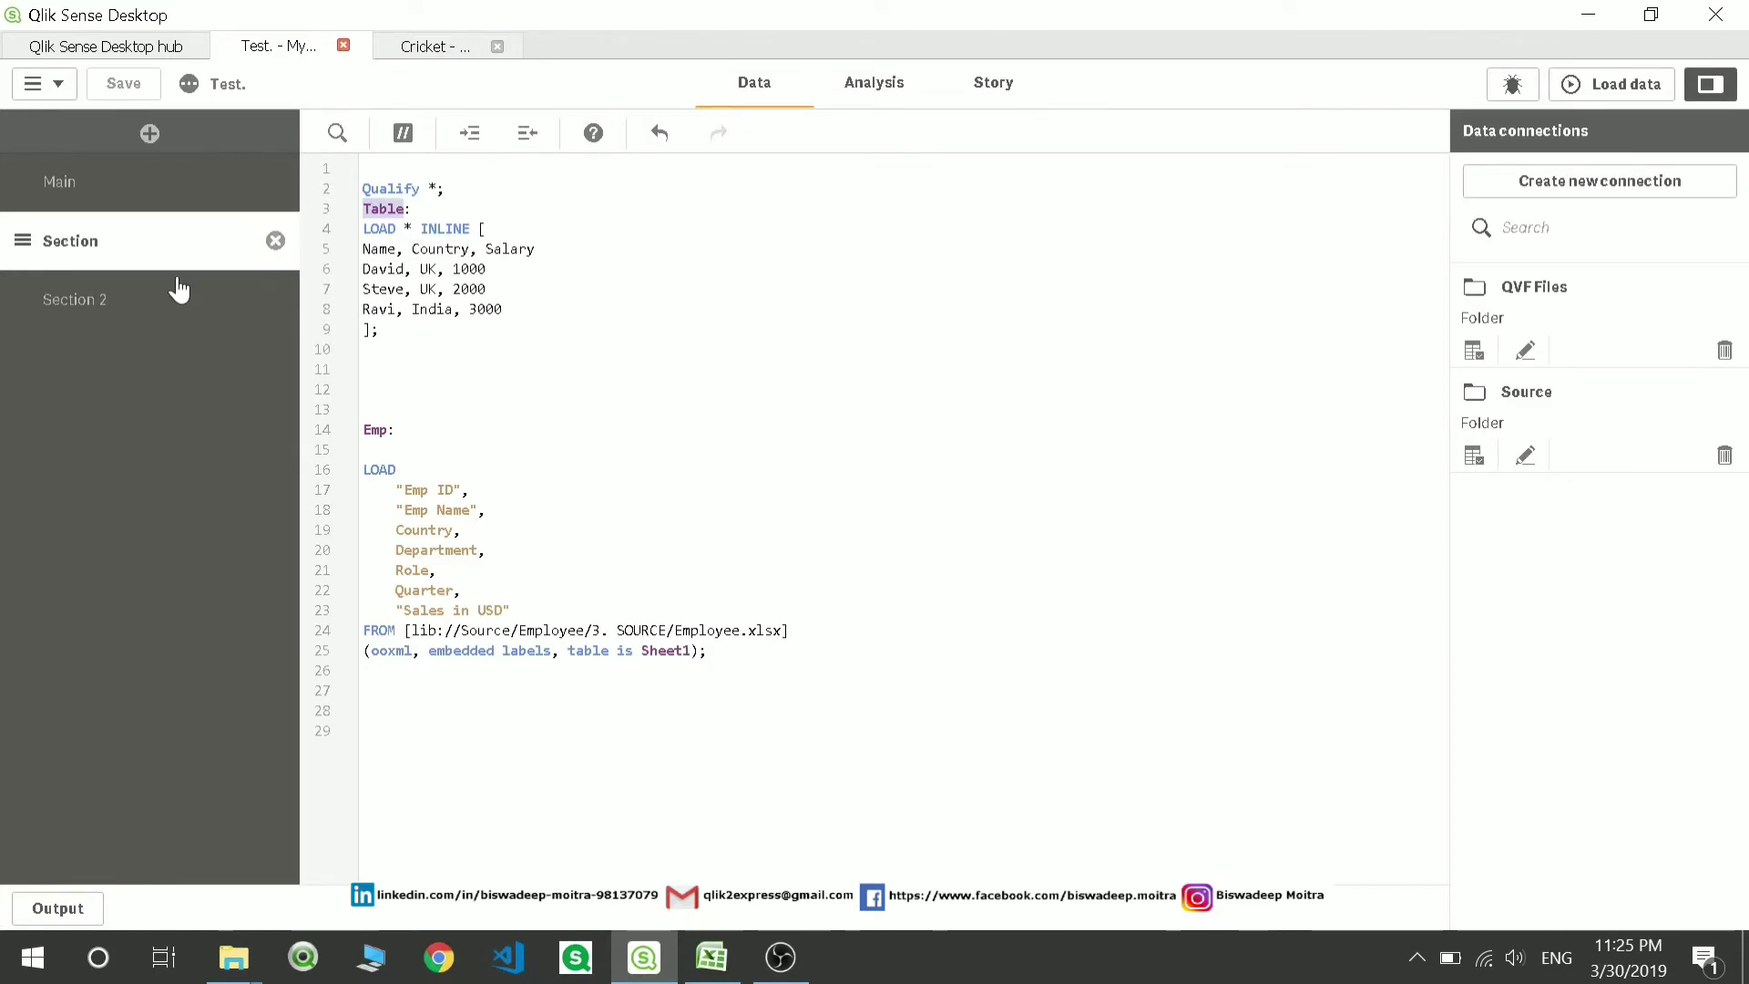
left_click(161, 302)
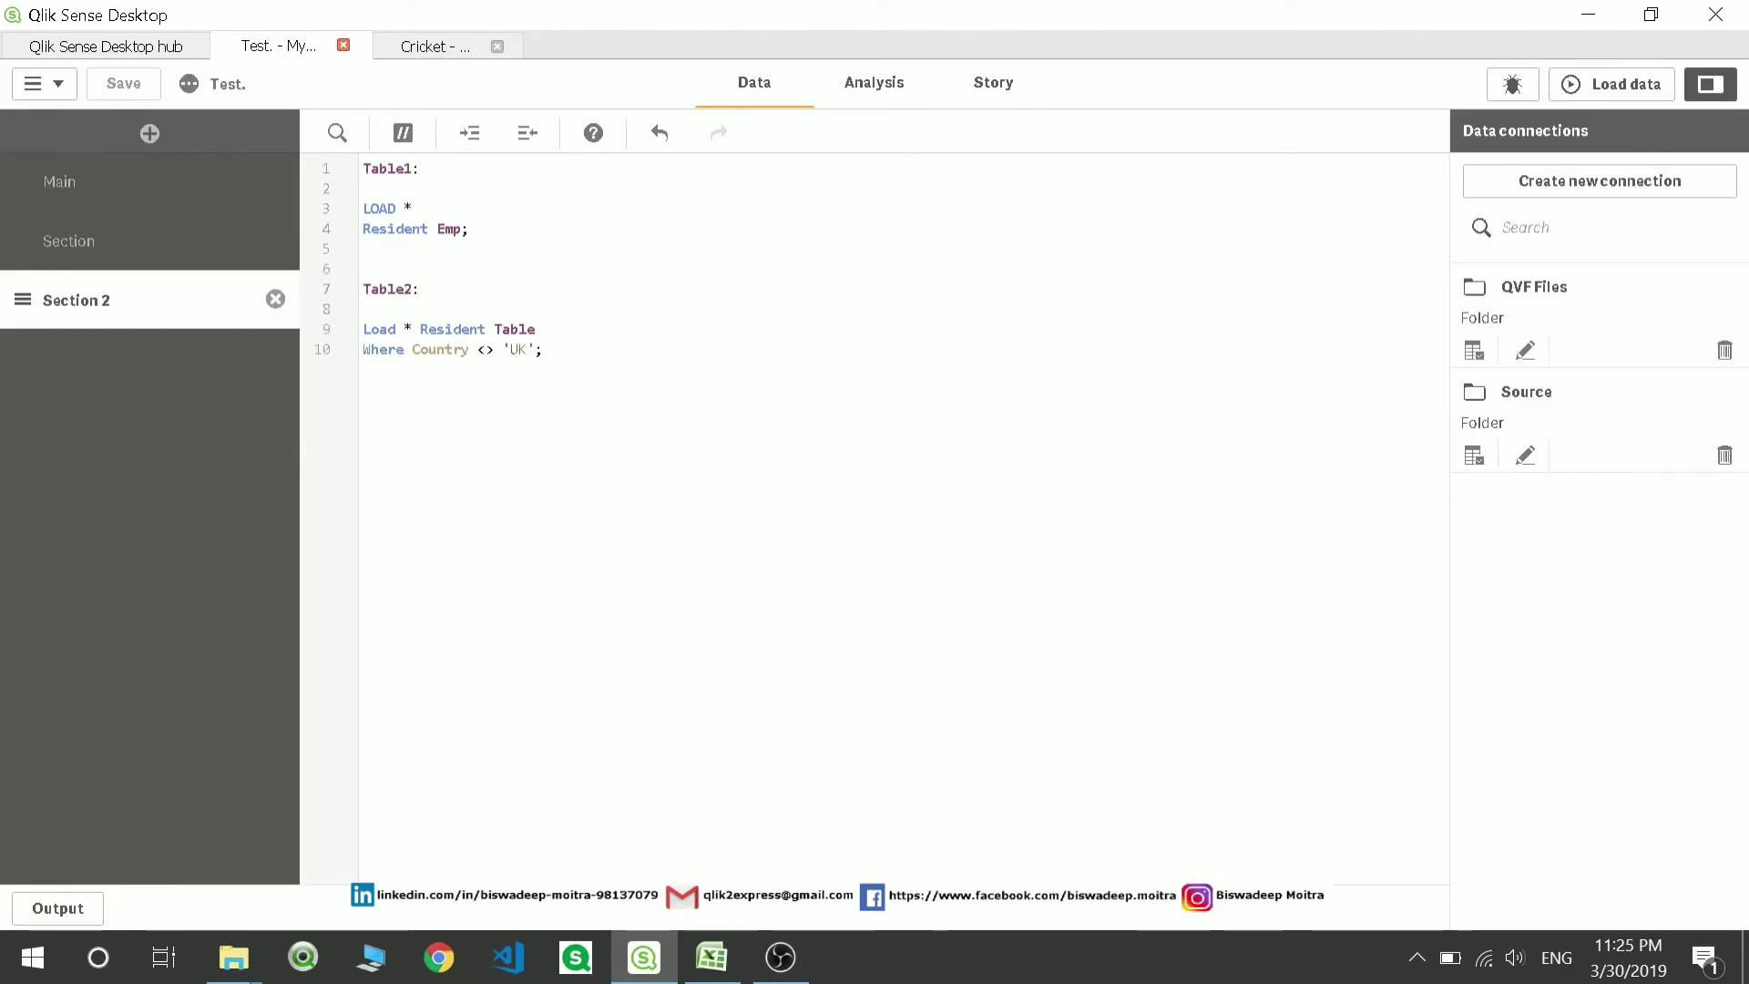
Qualify the field as Table.Country, reload the data successfully, and recheck Section's Qualify statement
type("Table")
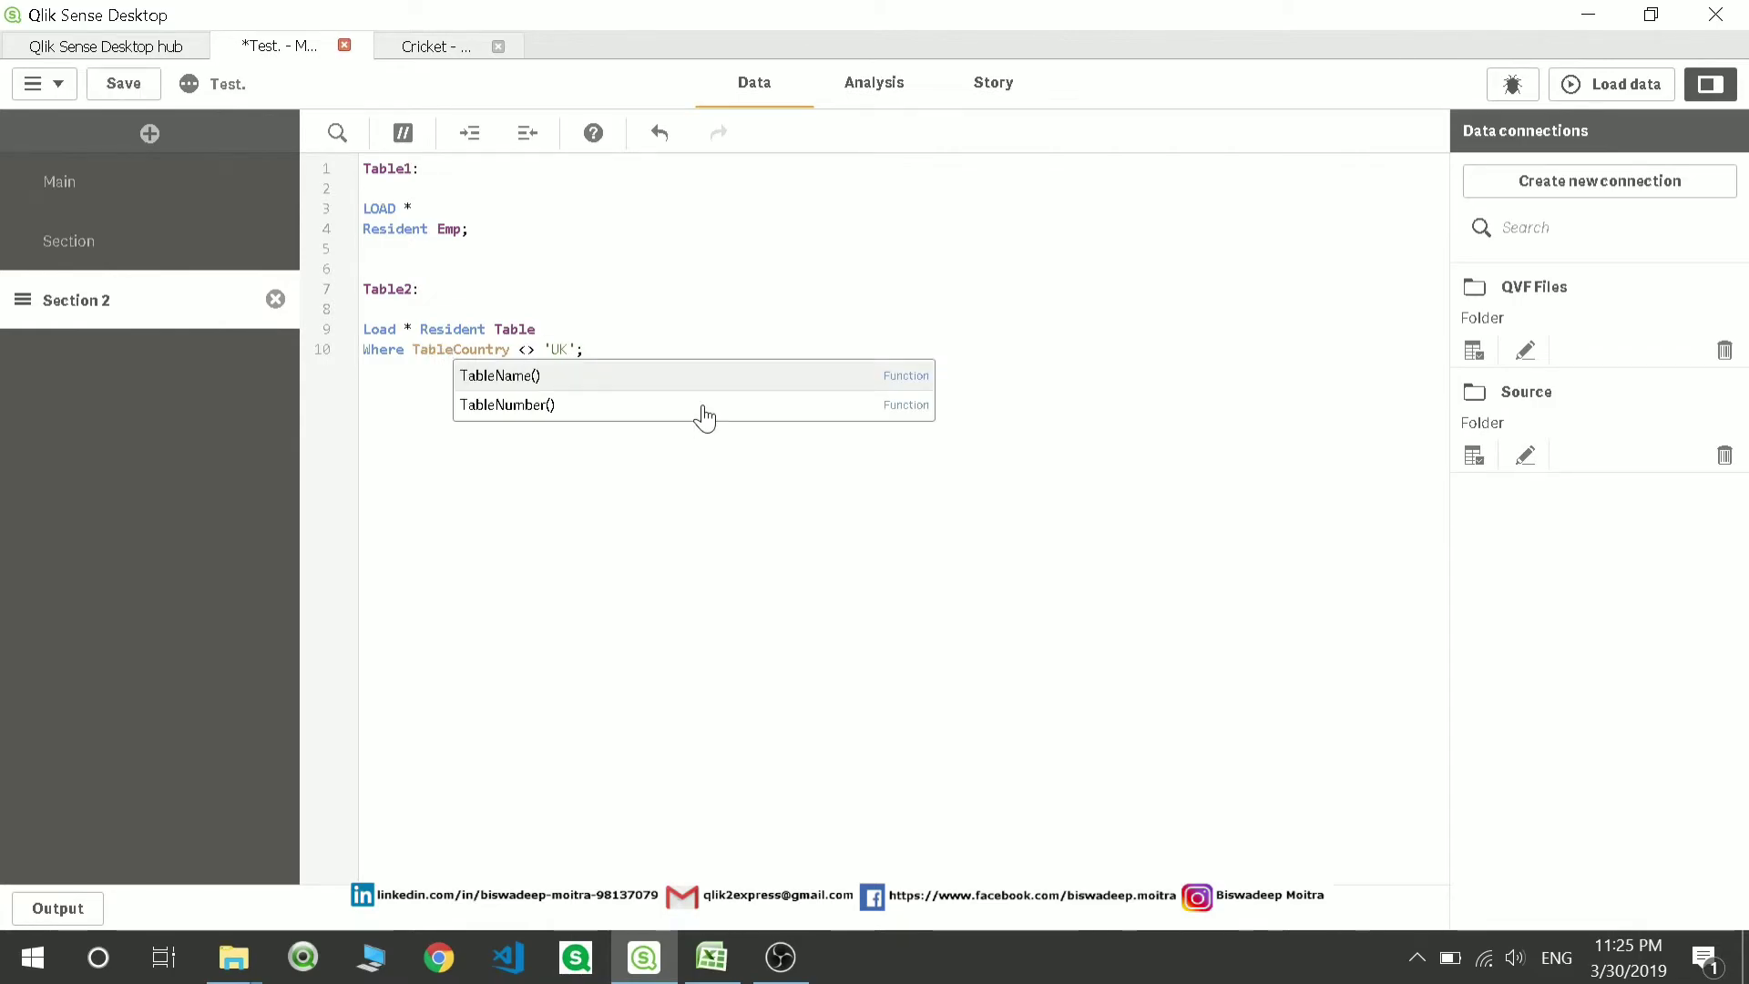
type(".")
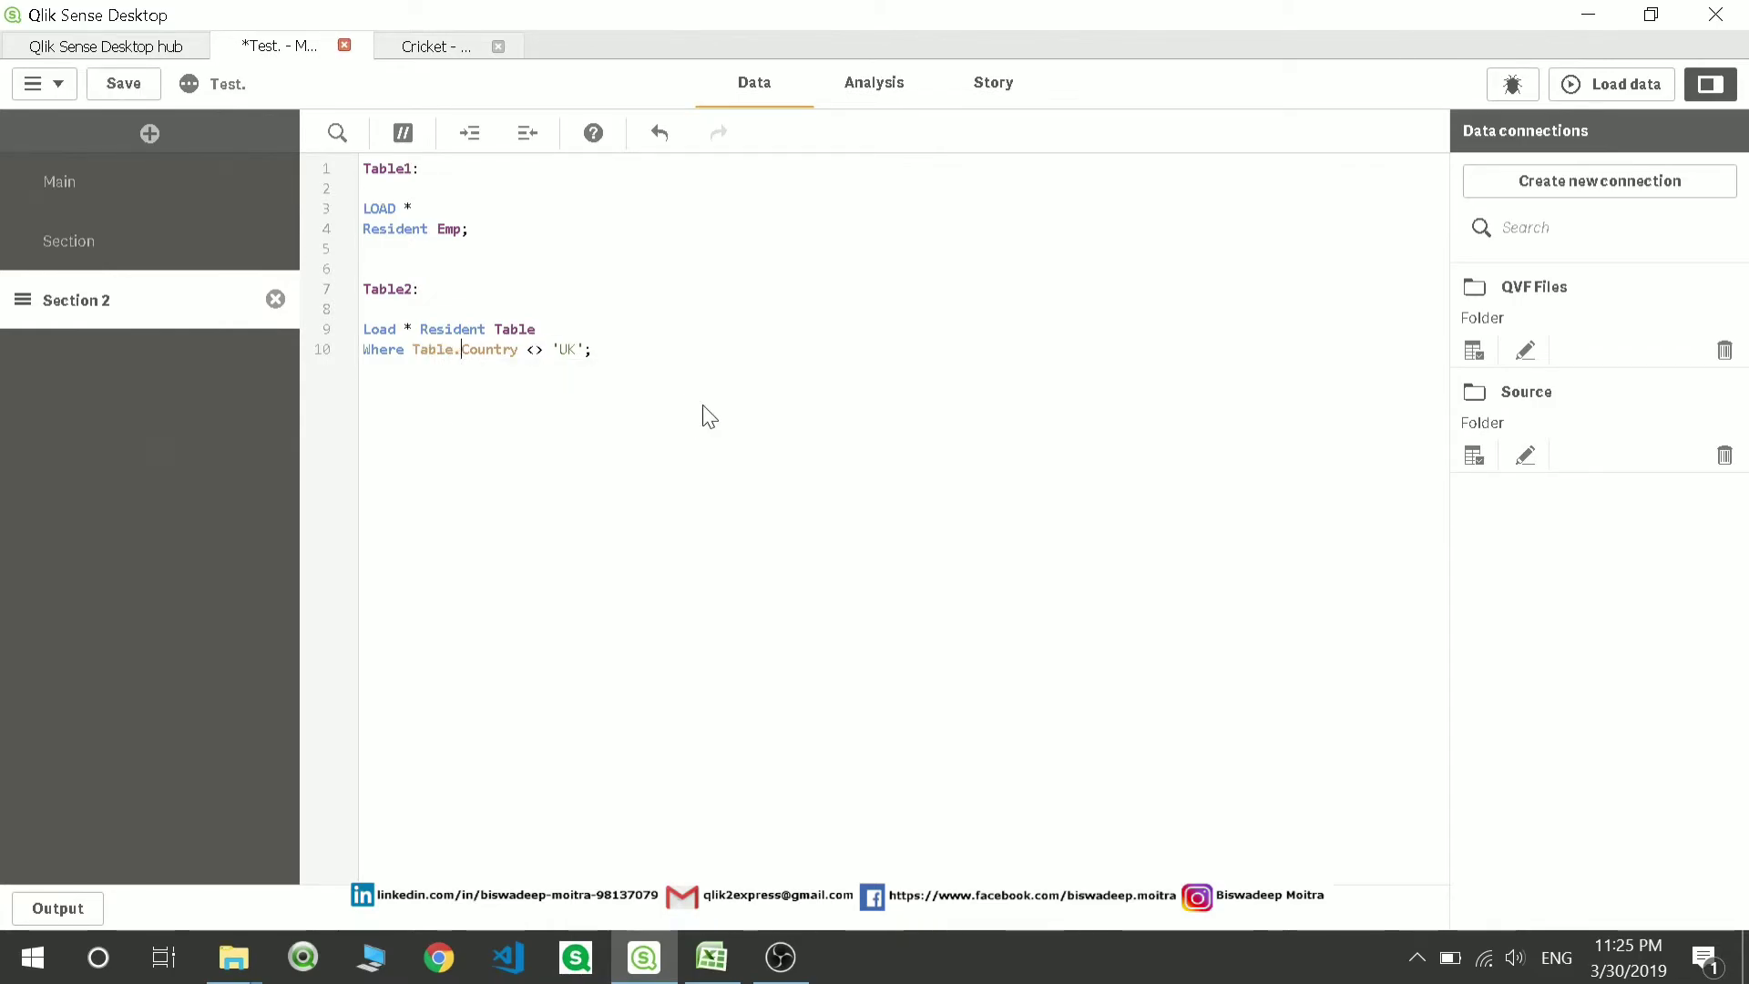
left_click(1615, 86)
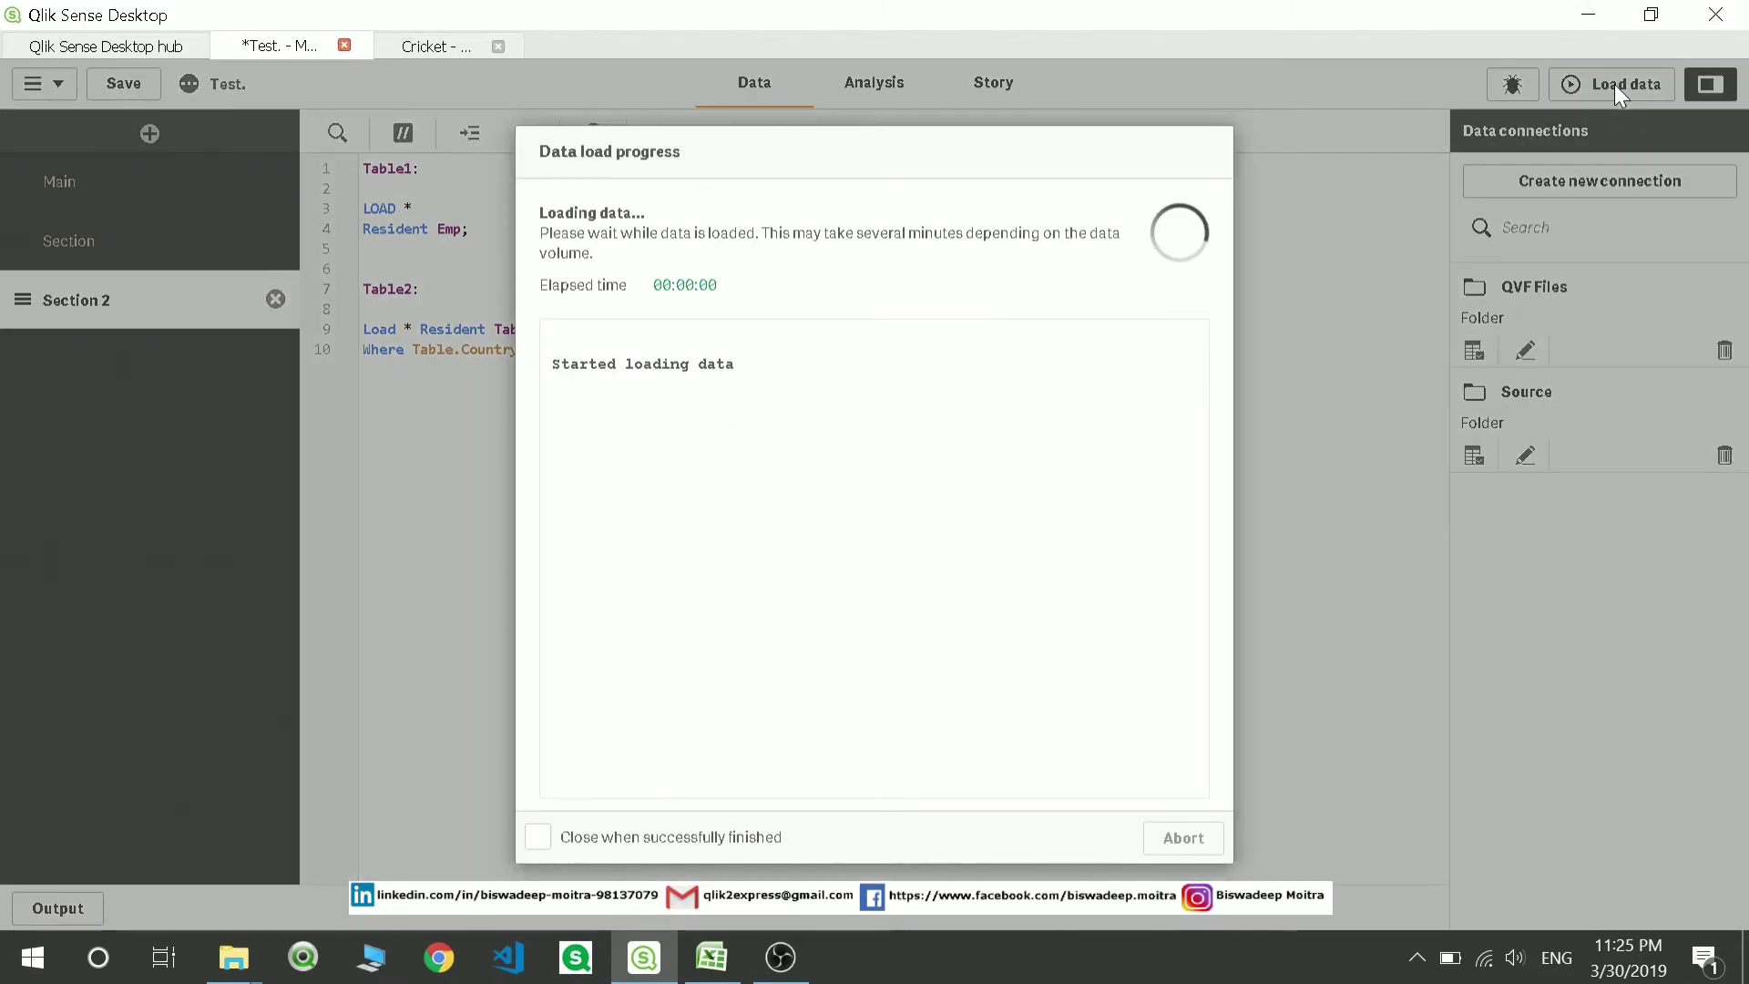
left_click(1180, 831)
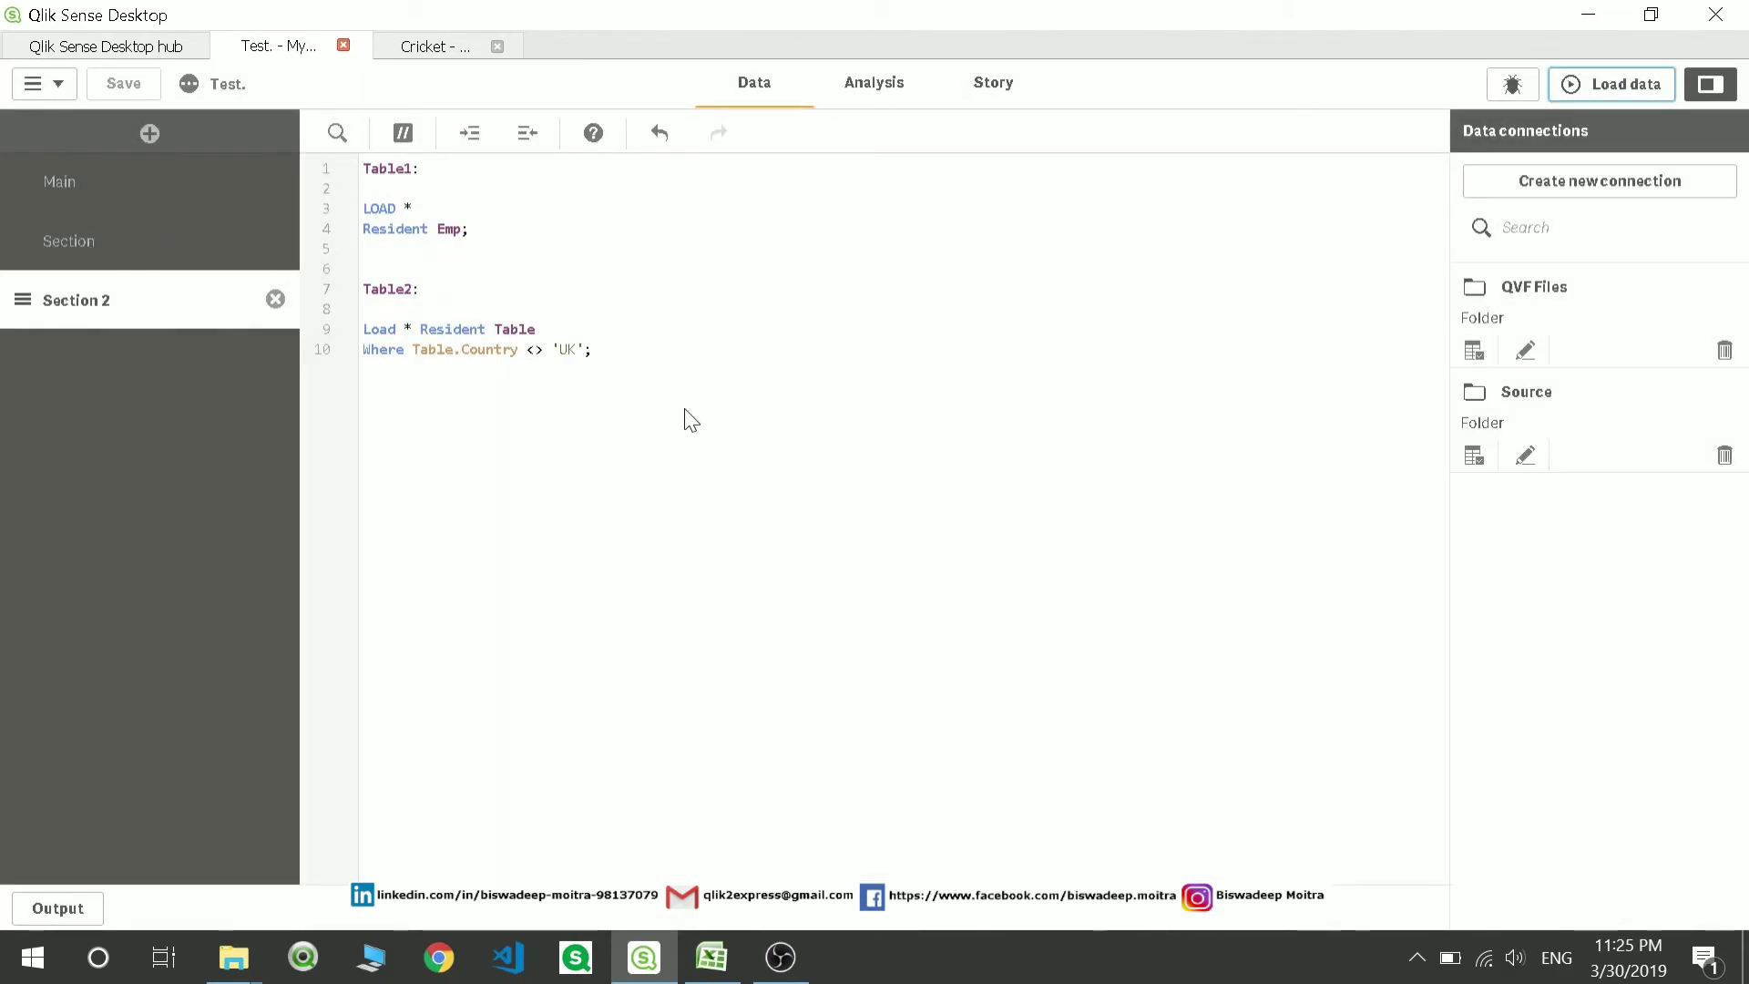
left_click_drag(525, 350, 412, 350)
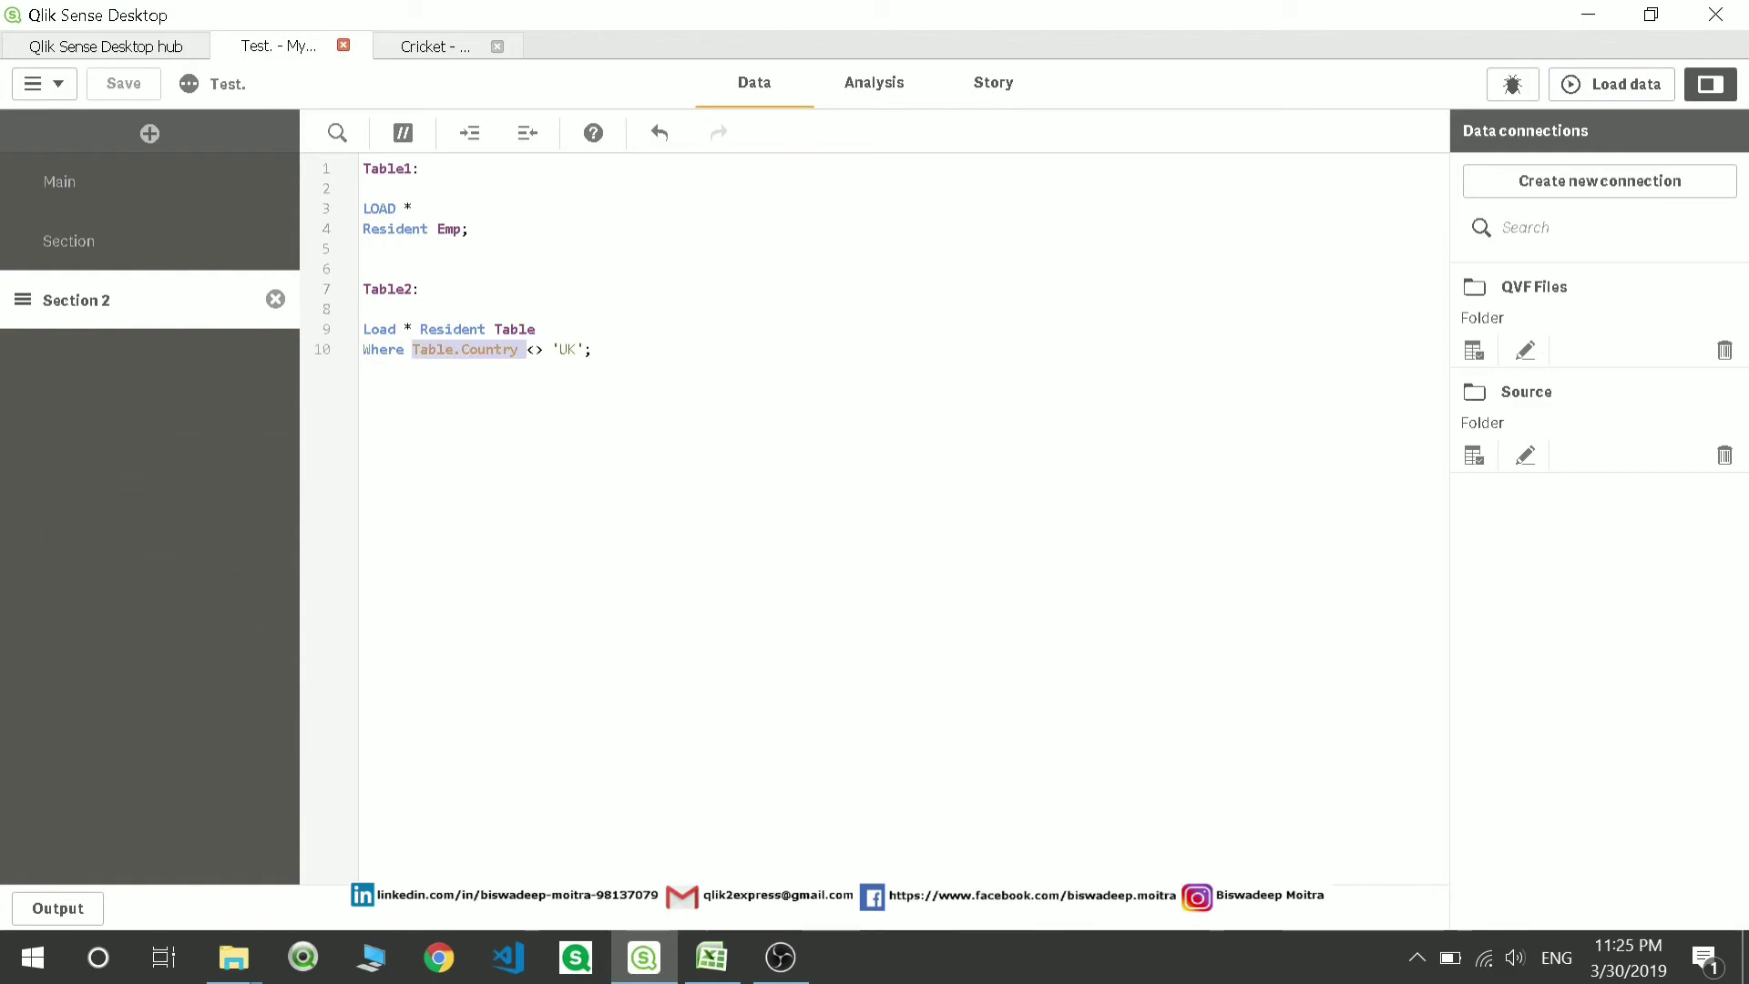
left_click(217, 259)
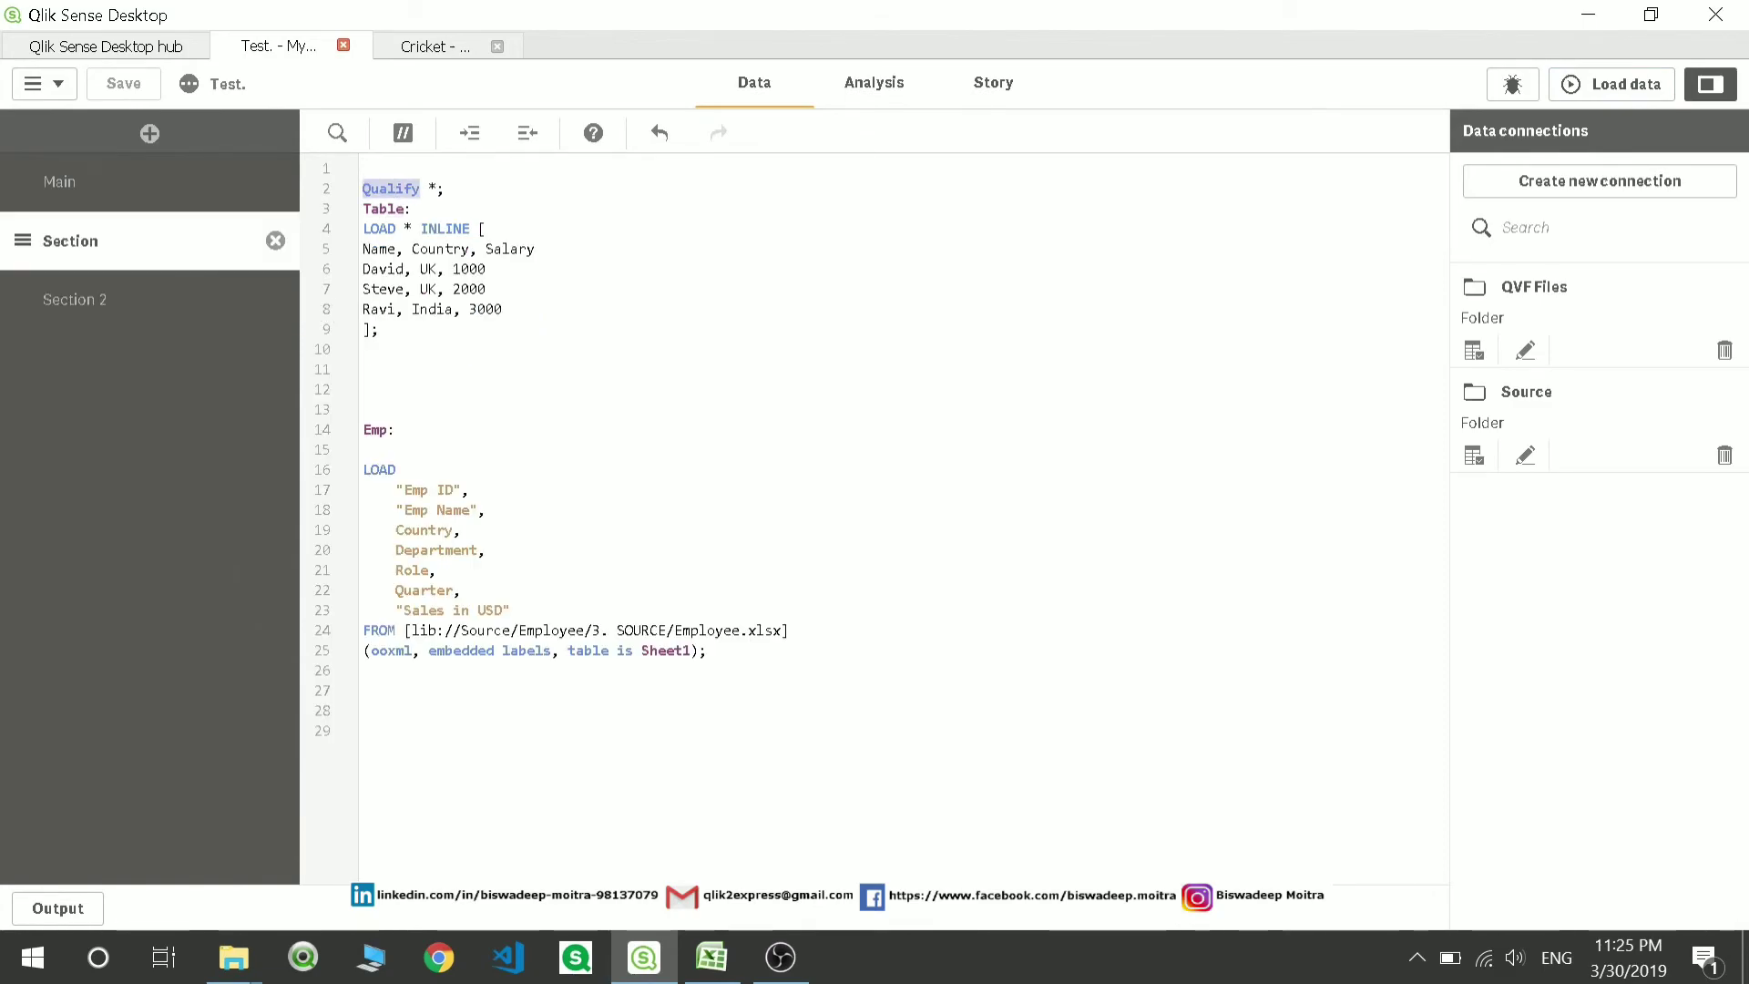
Preview Table2 in the Data model viewer, confirming one row: an India employee earning 3000
left_click(44, 83)
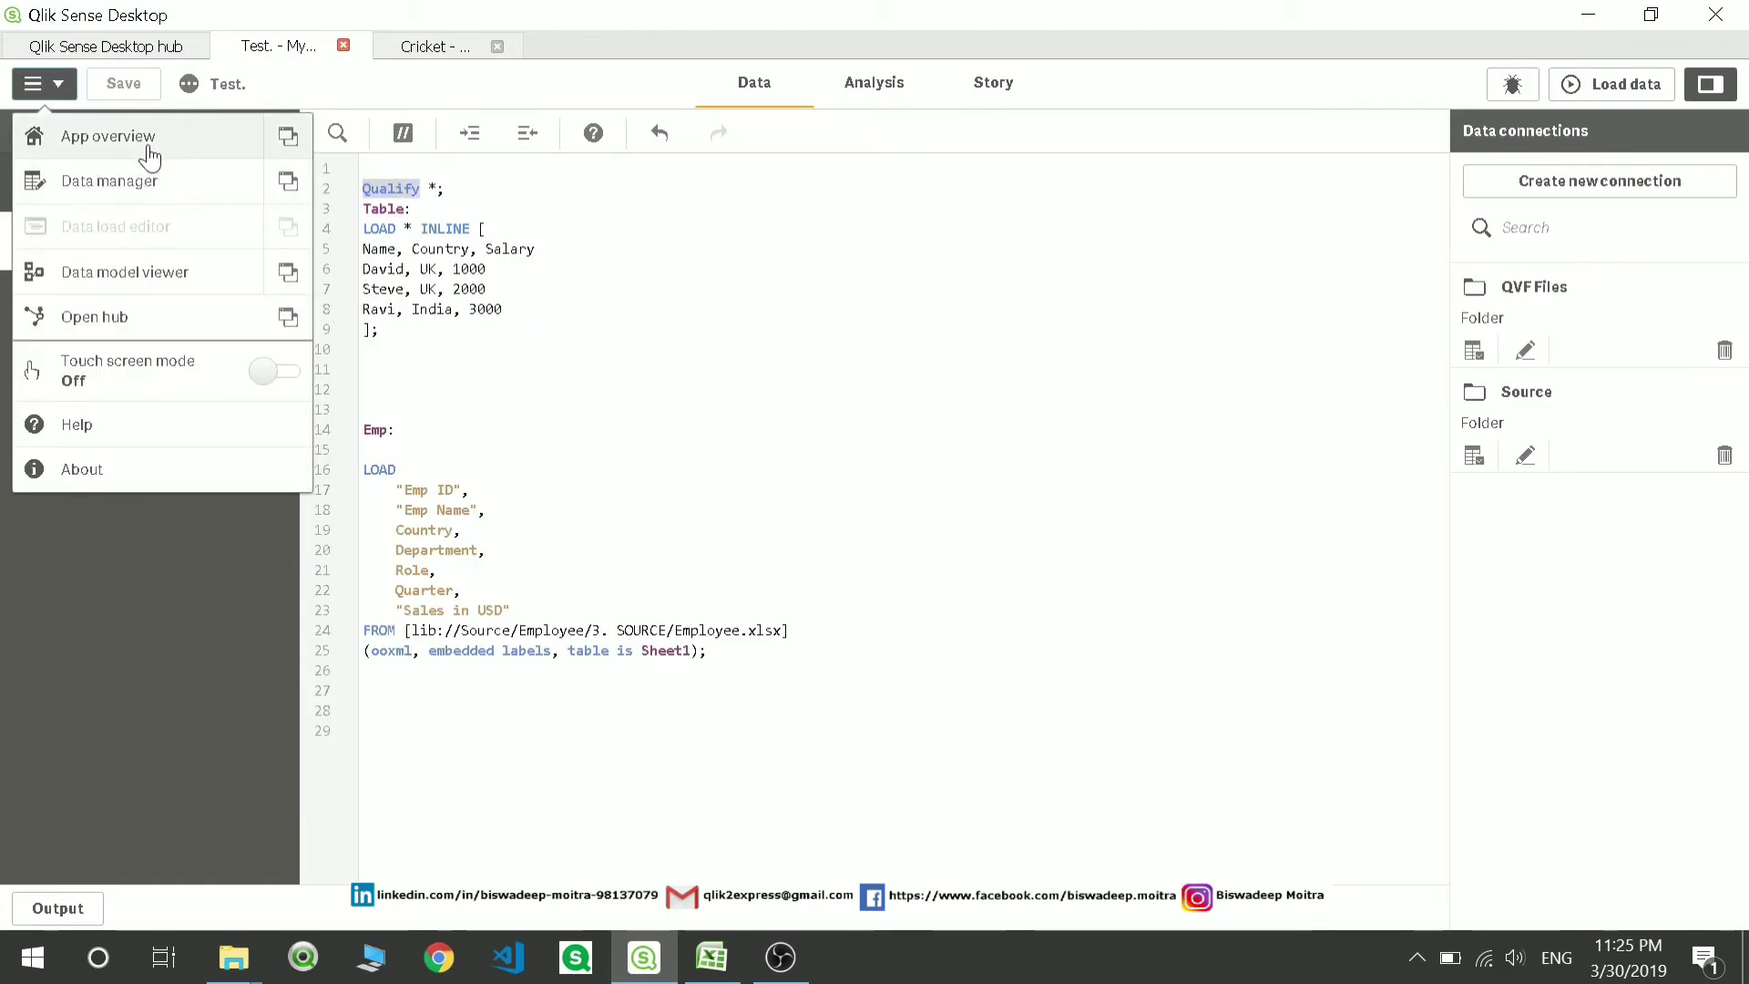
left_click(163, 272)
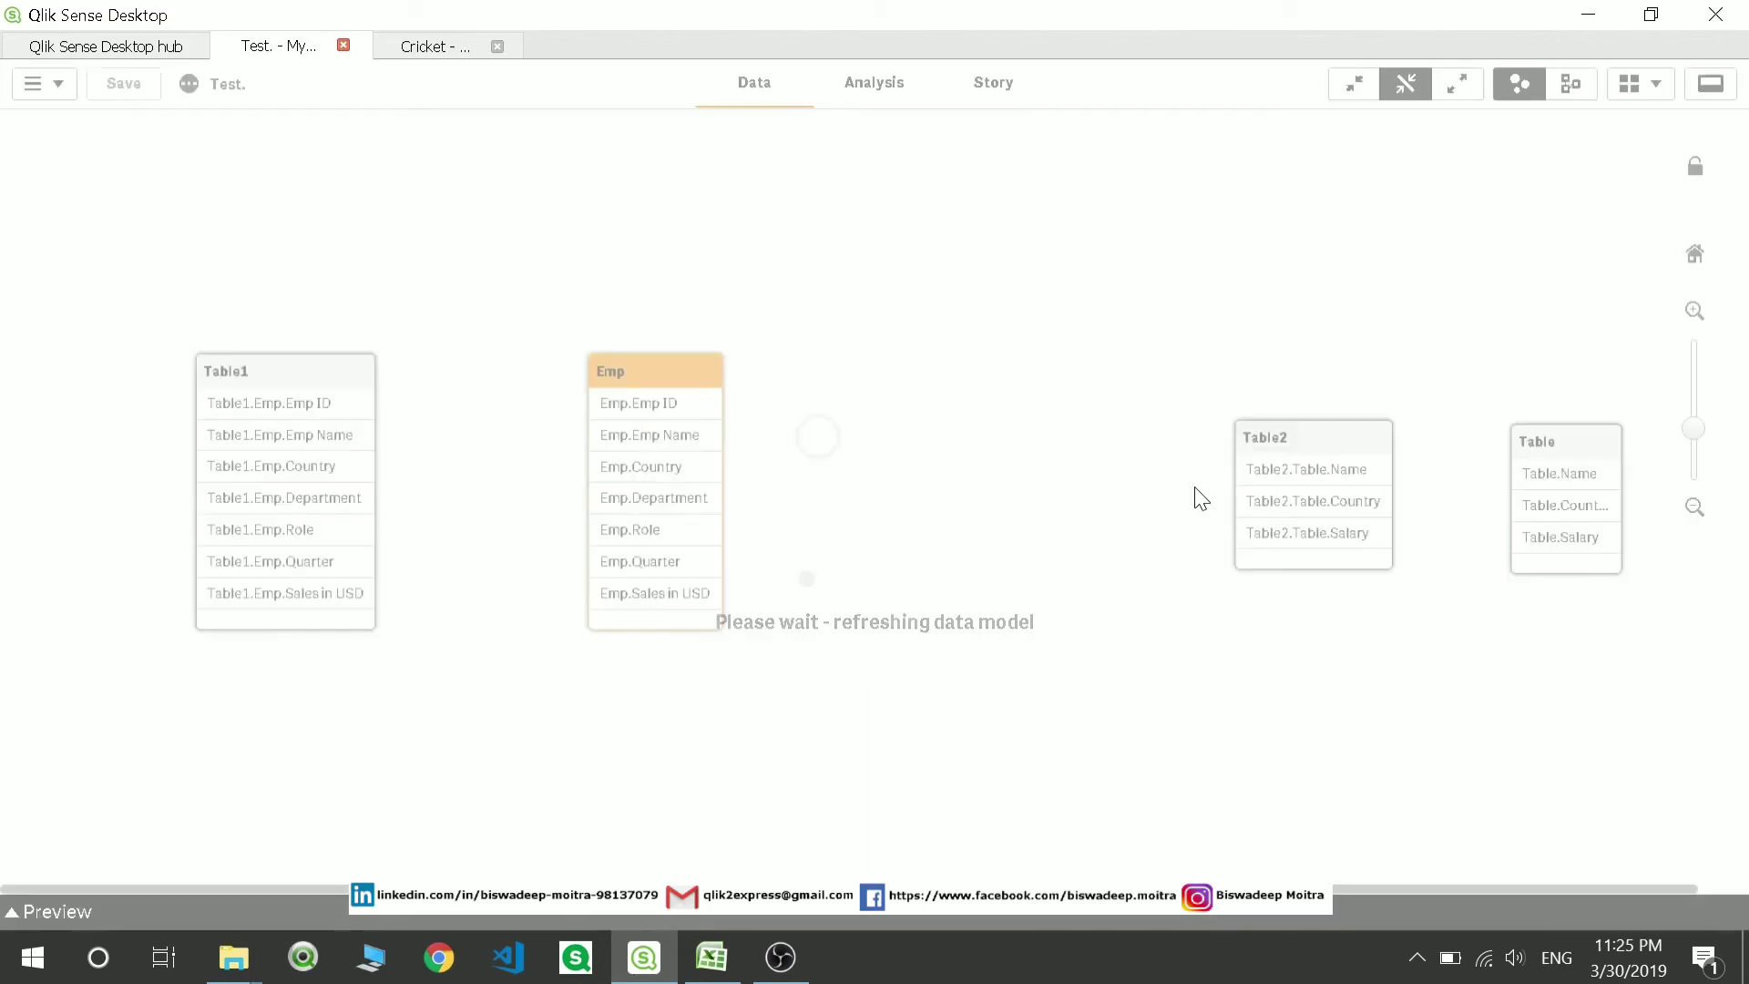
left_click(1119, 401)
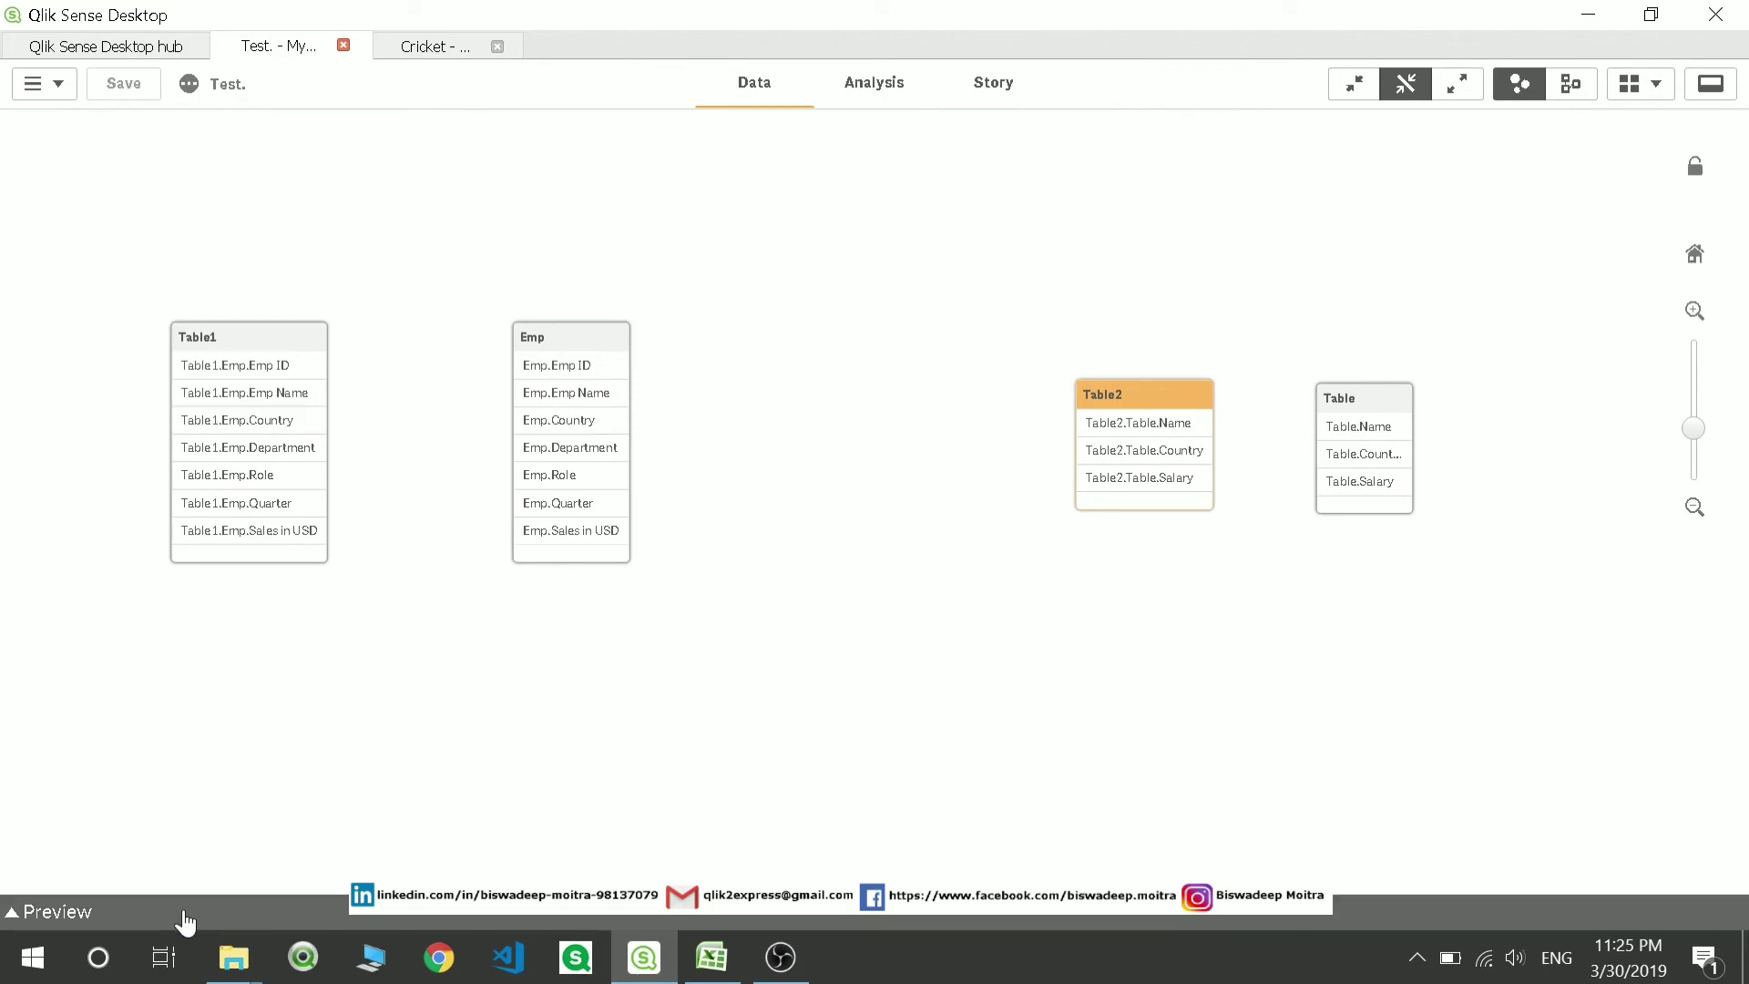
left_click(273, 907)
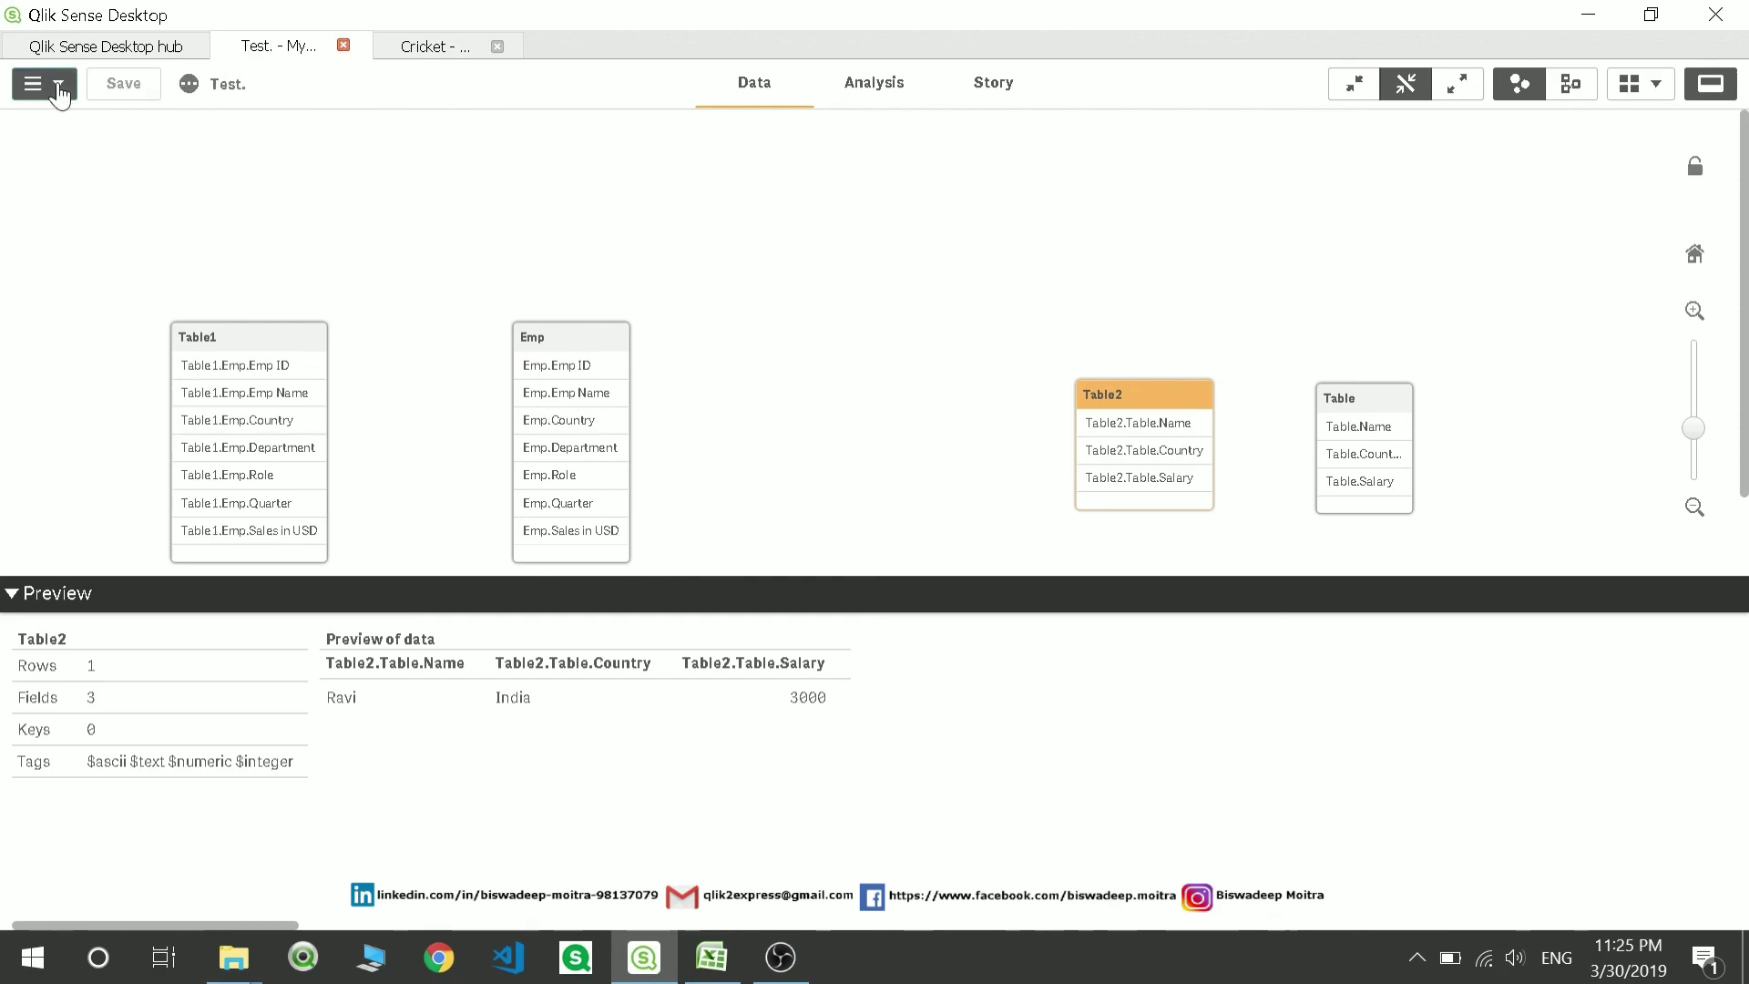
left_click(58, 91)
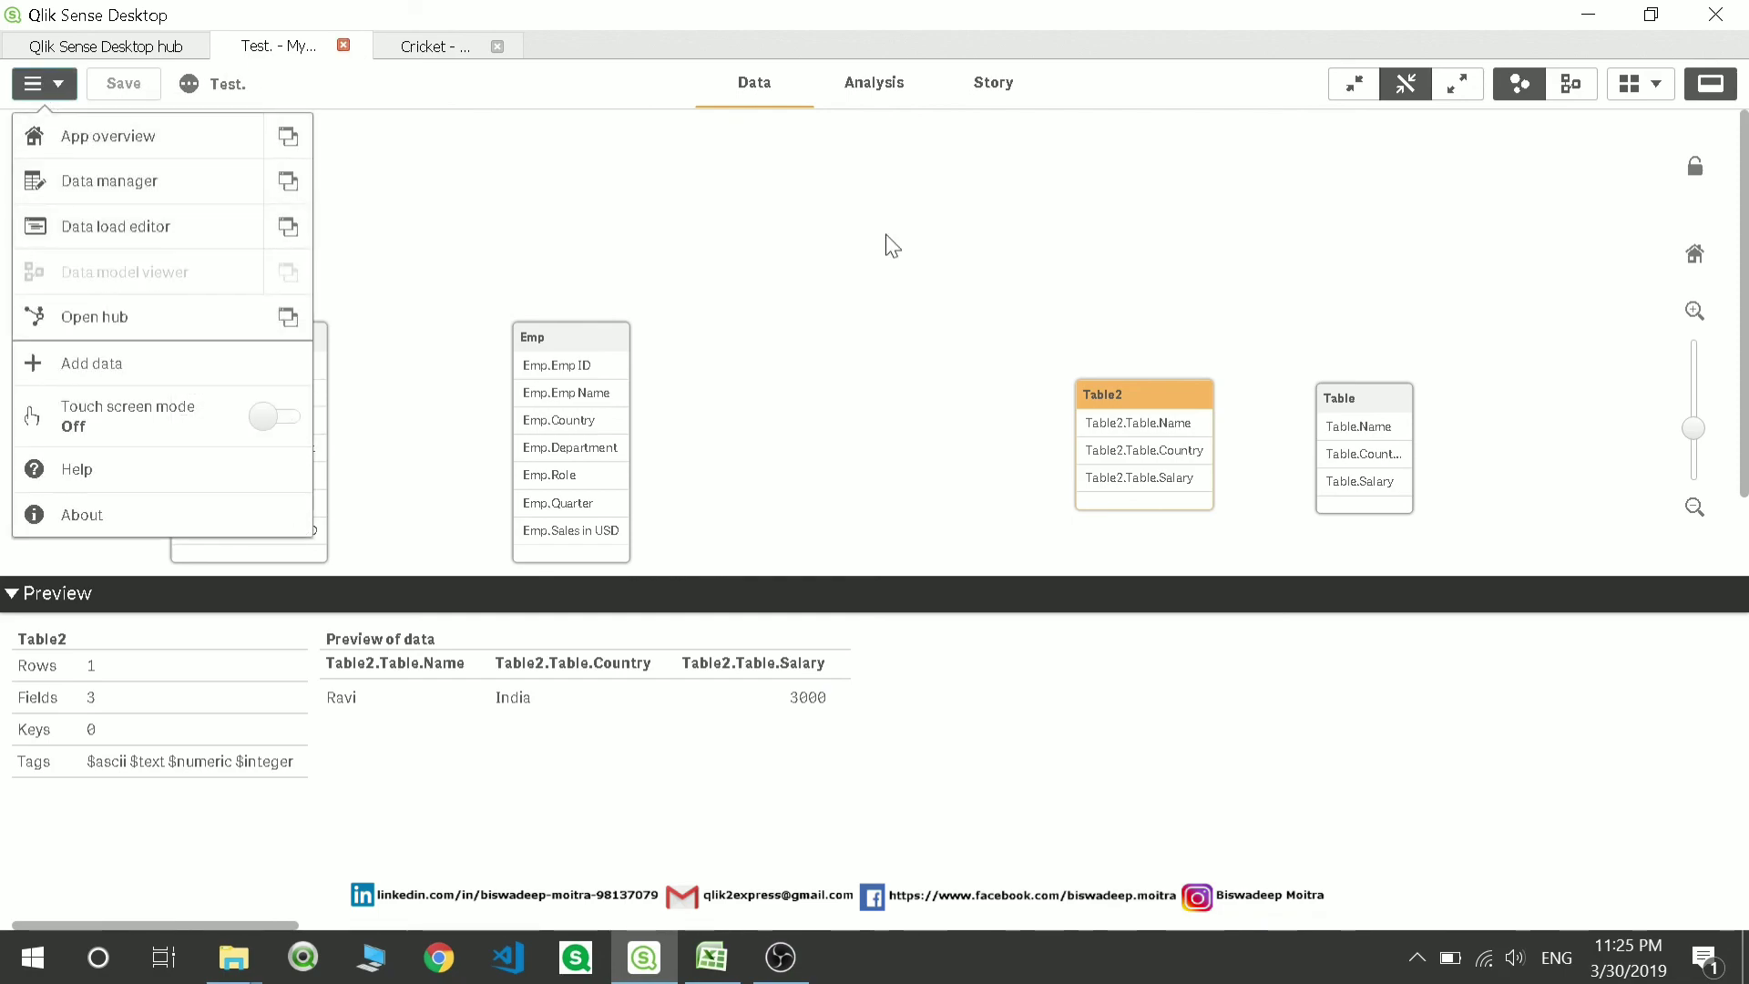